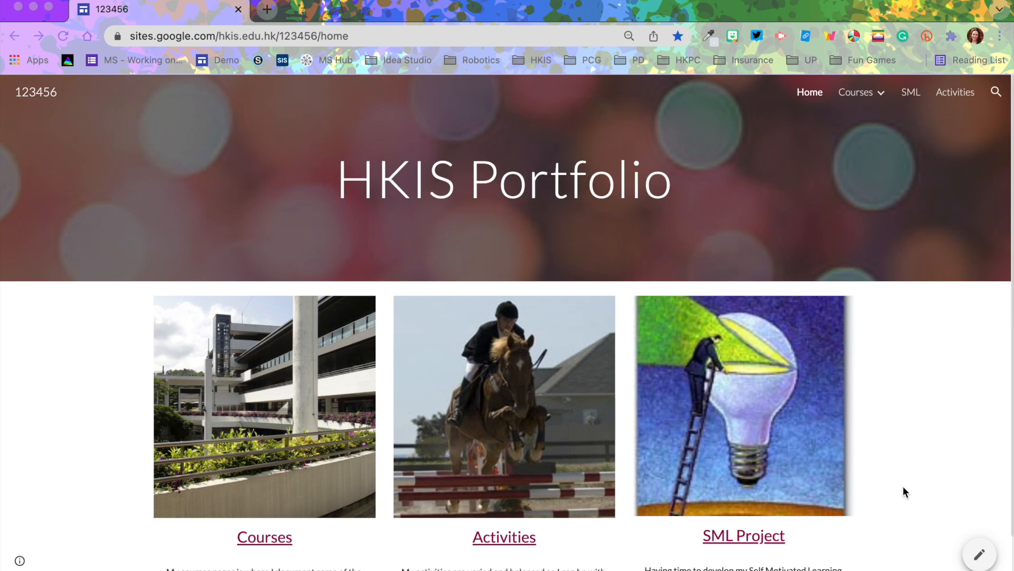
# Open sites.google.com in a new browser tab
pyautogui.scroll(-1, 904, 487)
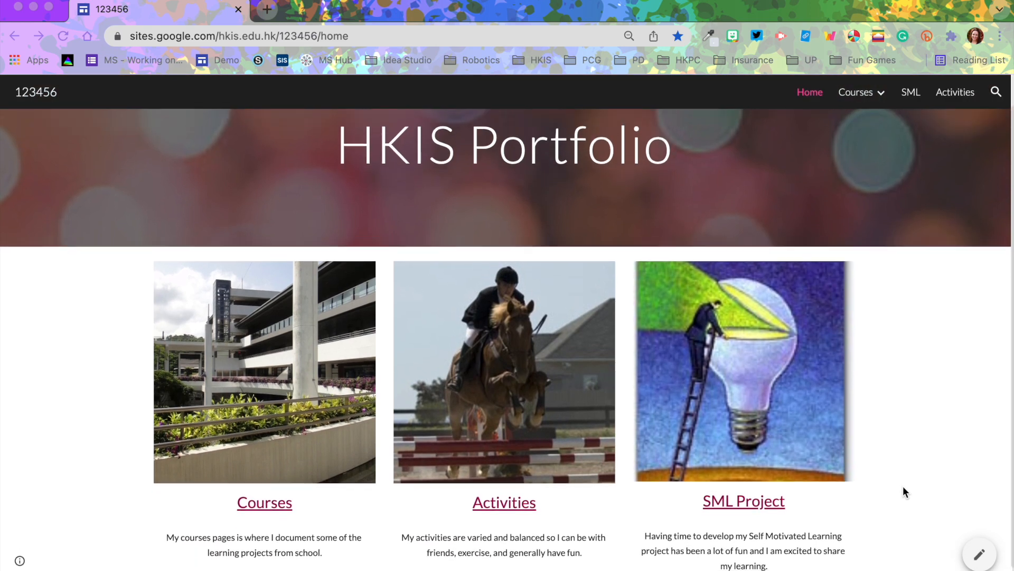
pyautogui.scroll(1, 902, 486)
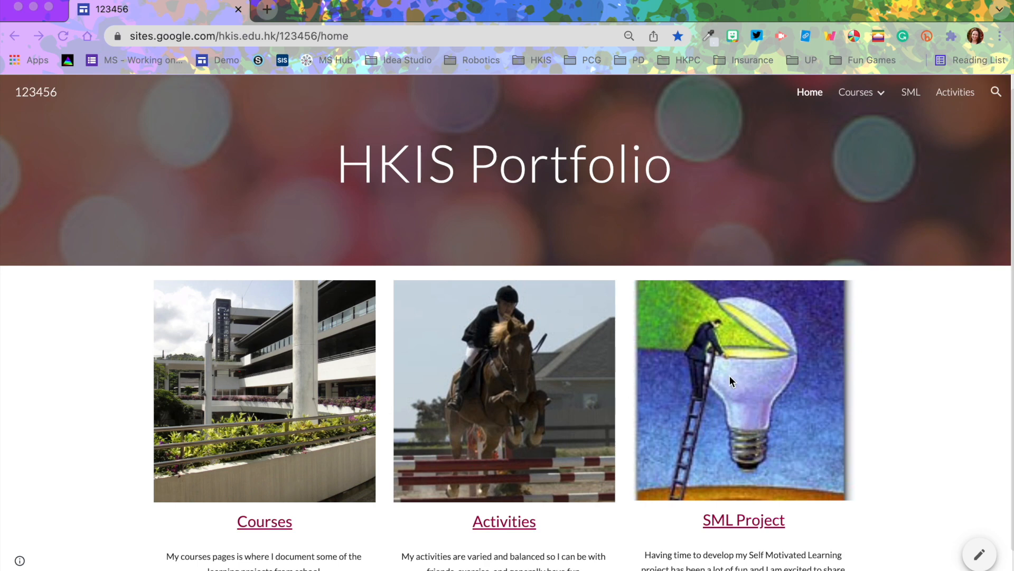
pyautogui.click(267, 10)
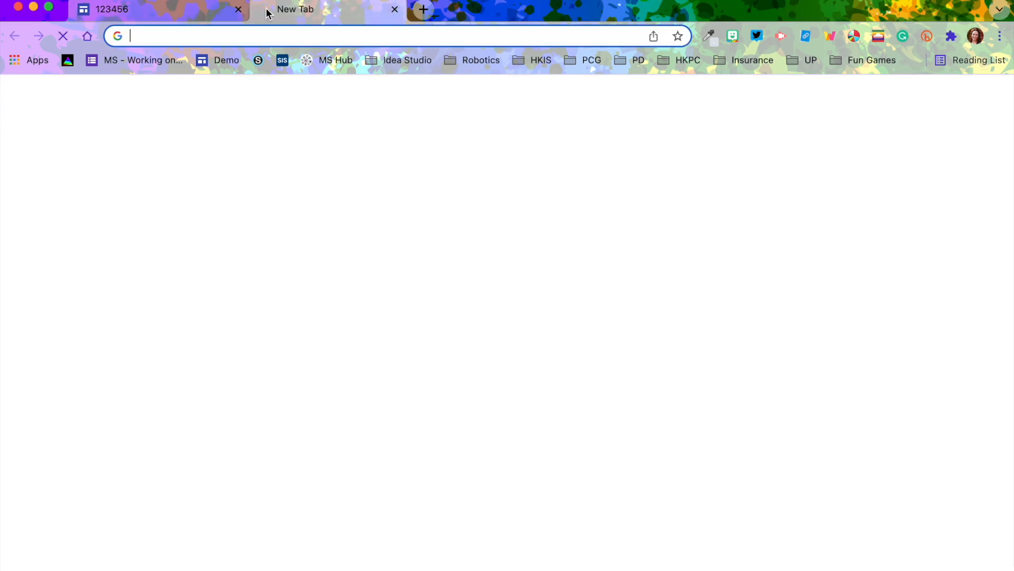
pyautogui.write('s')
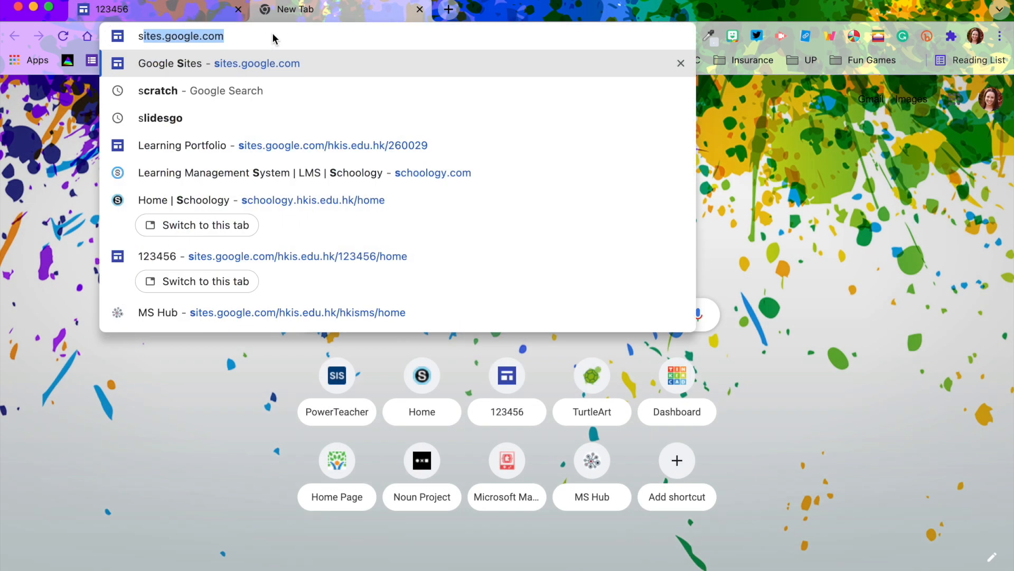
pyautogui.write('ites.google.com')
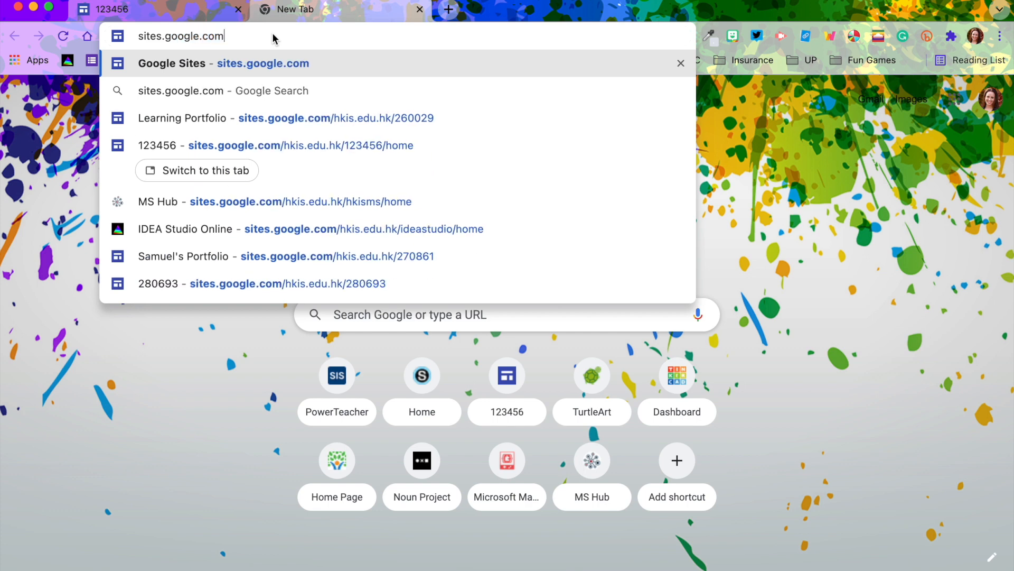
pyautogui.press('Return')
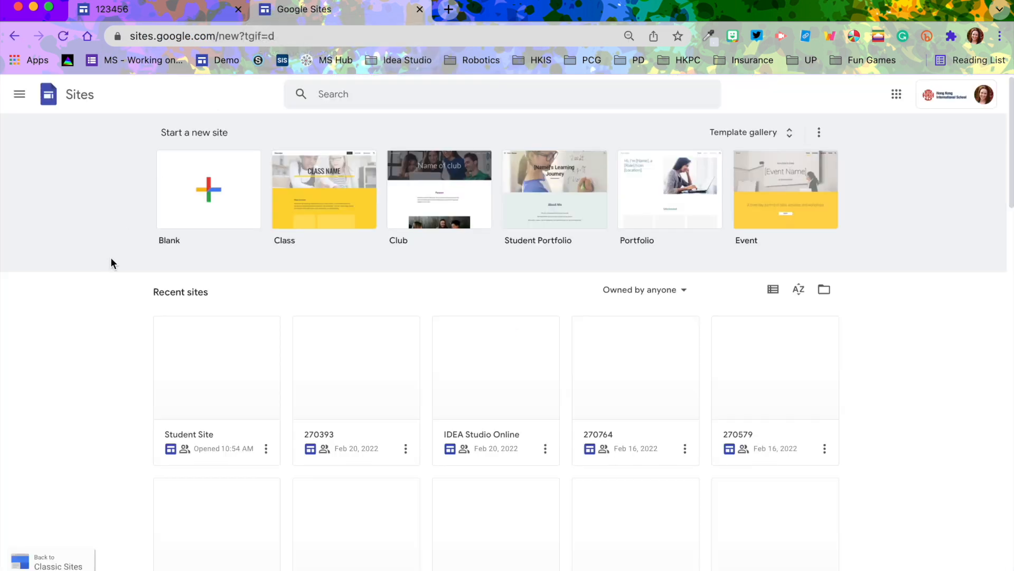
# Create a blank site and name it 654321
pyautogui.click(190, 210)
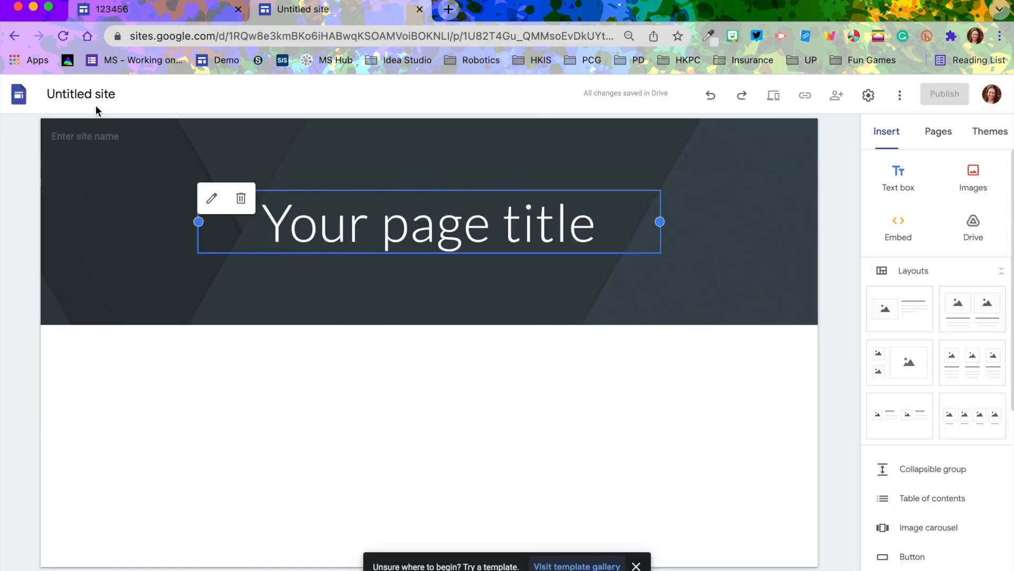
pyautogui.click(119, 95)
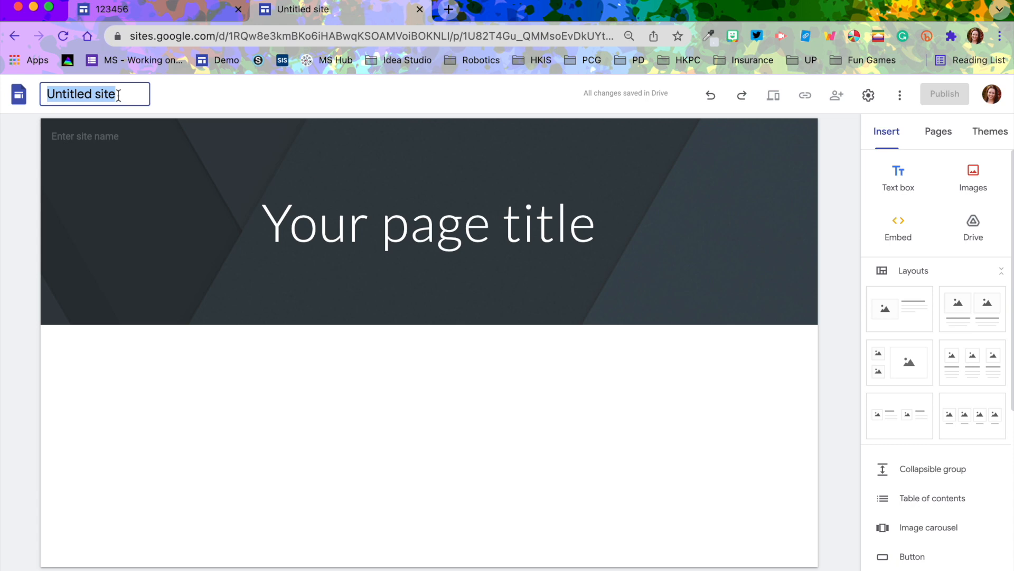
pyautogui.write('654321')
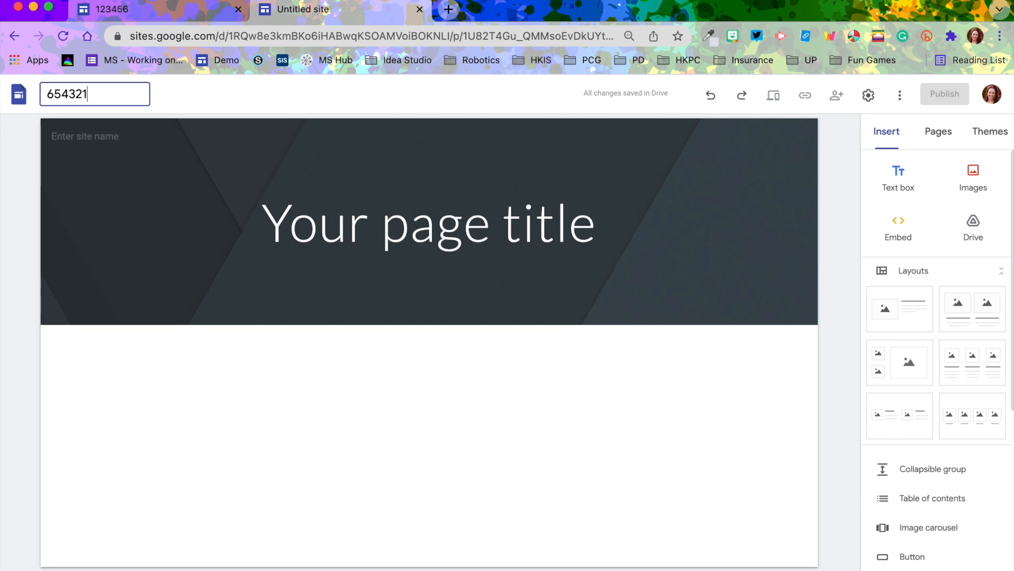
pyautogui.click(252, 104)
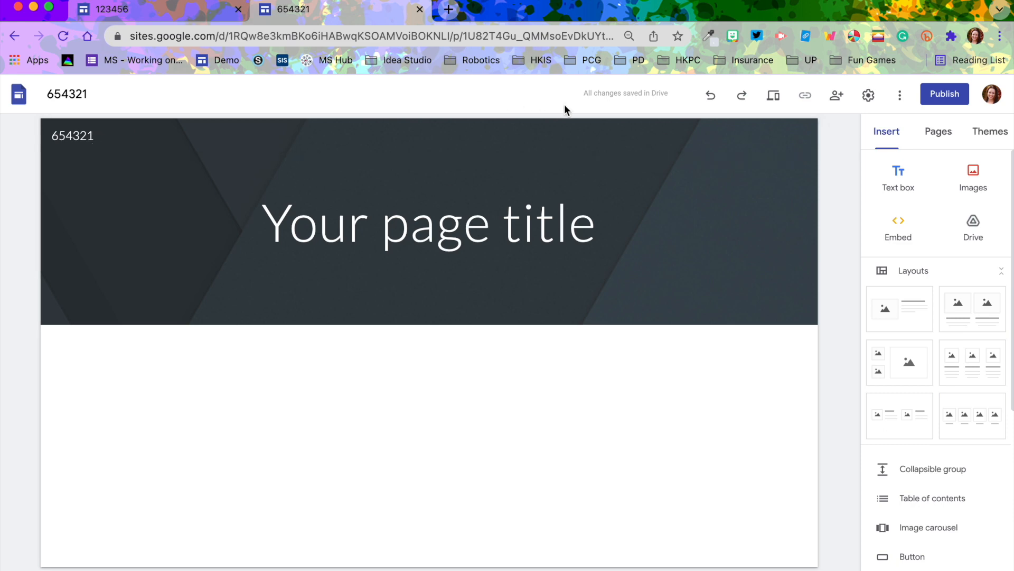
# Publish the site at the web address 654321
pyautogui.click(946, 94)
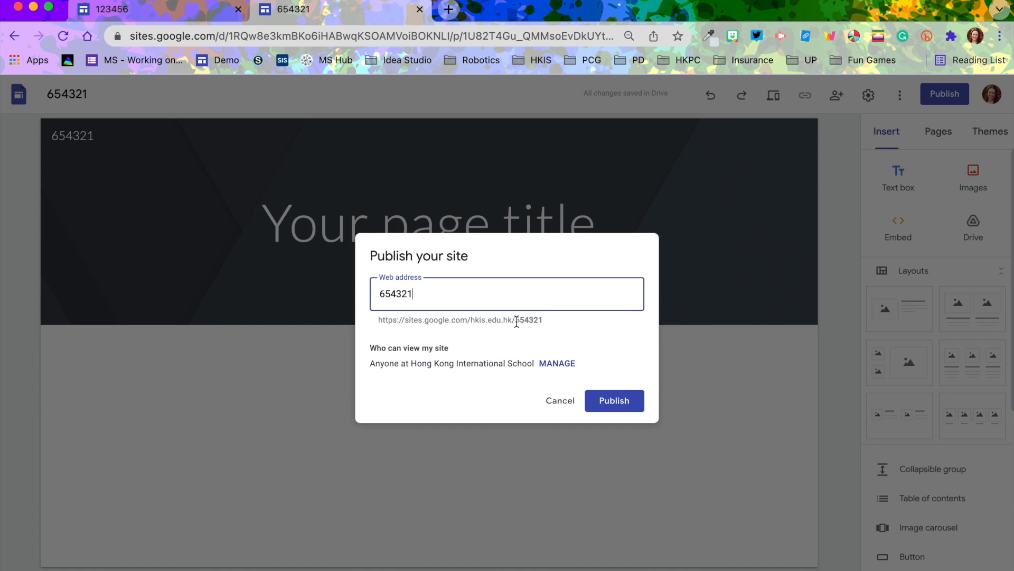
pyautogui.click(611, 404)
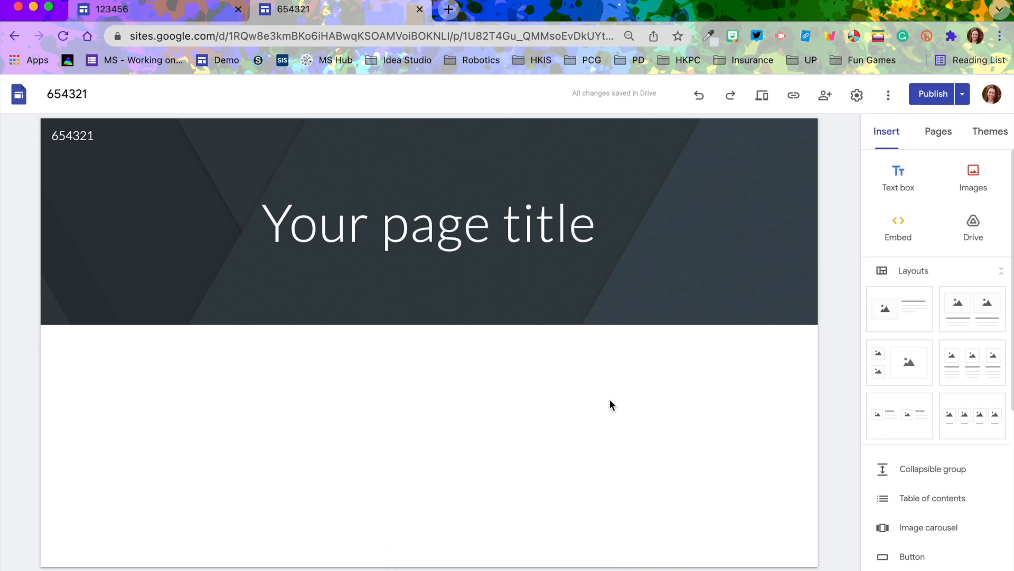
# Replace the page title with the site owner's first name followed by "'s Site"
pyautogui.click(590, 226)
pyautogui.moveTo(590, 227); pyautogui.dragTo(252, 228)
pyautogui.write("Megan's Site")
pyautogui.click(313, 295)
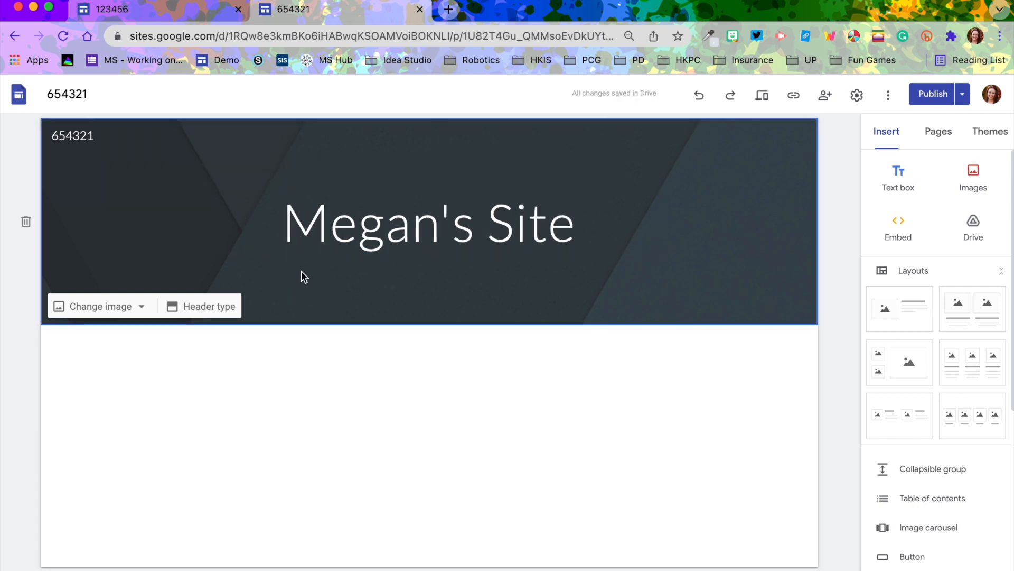
# Open the header's image picker and search images for blue backgrounds
pyautogui.click(111, 308)
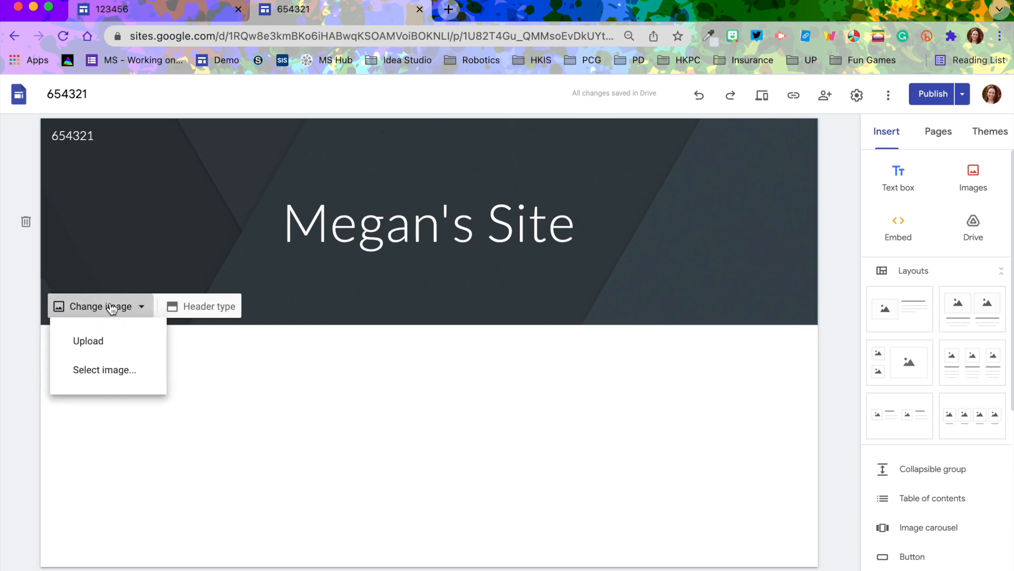
pyautogui.click(102, 375)
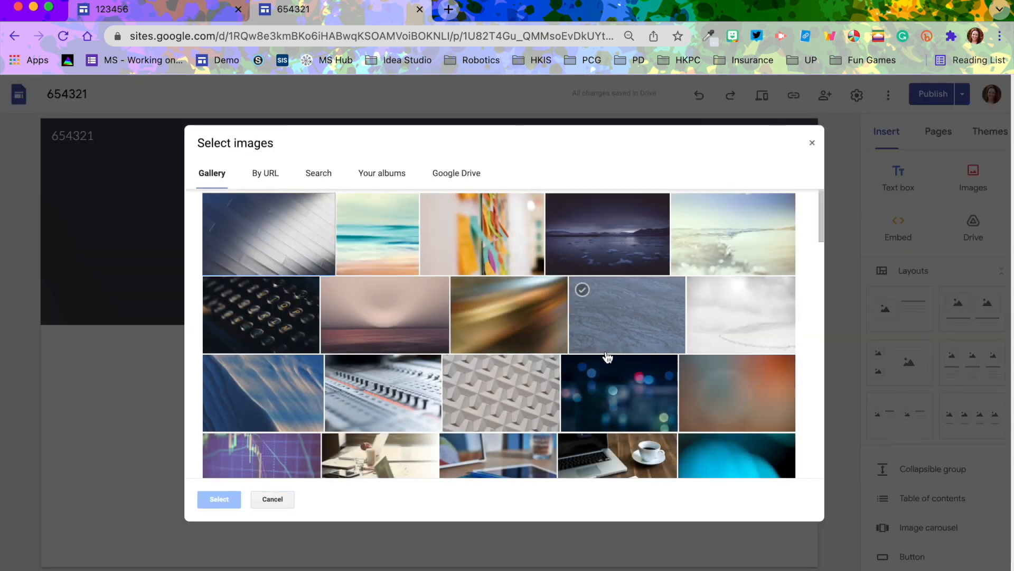
pyautogui.scroll(-5, 609, 370)
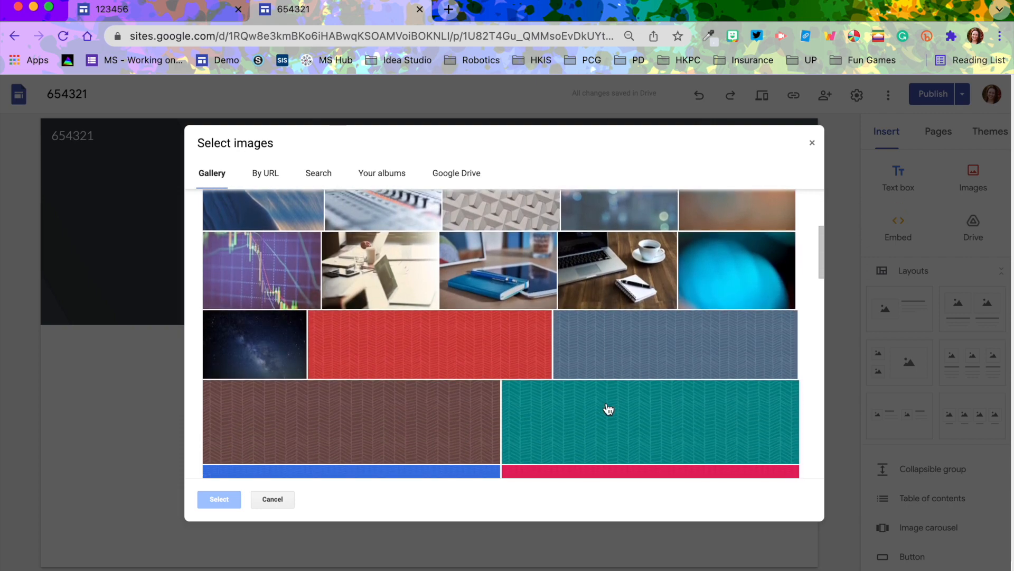
pyautogui.scroll(-10, 612, 403)
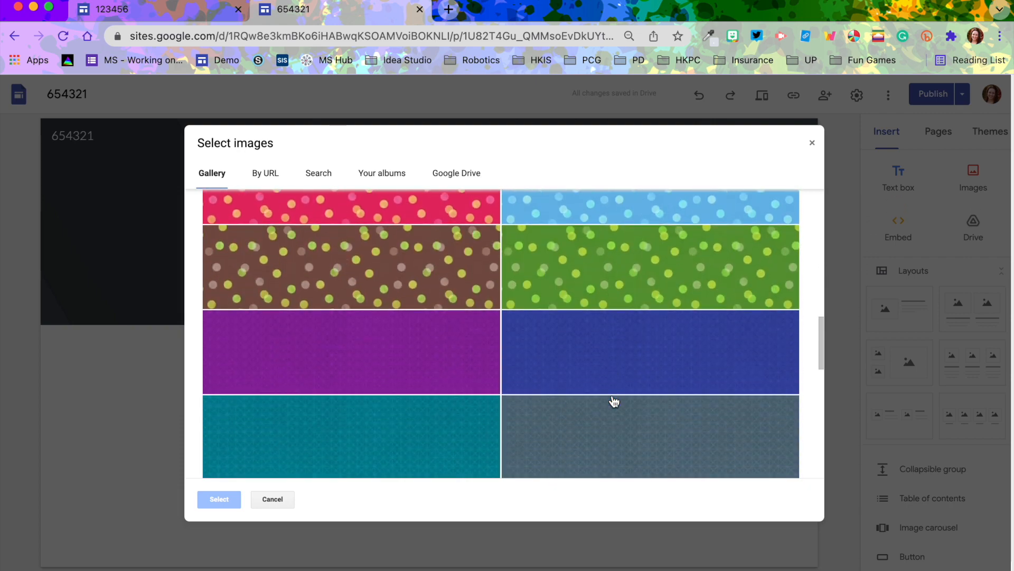
pyautogui.scroll(-10, 615, 400)
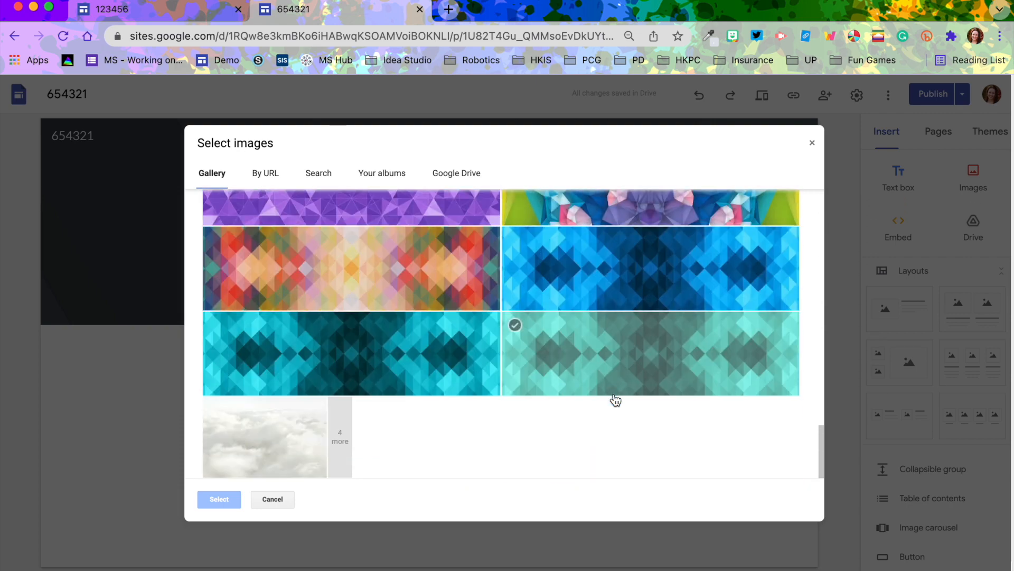
pyautogui.scroll(5, 616, 400)
pyautogui.scroll(15, 615, 400)
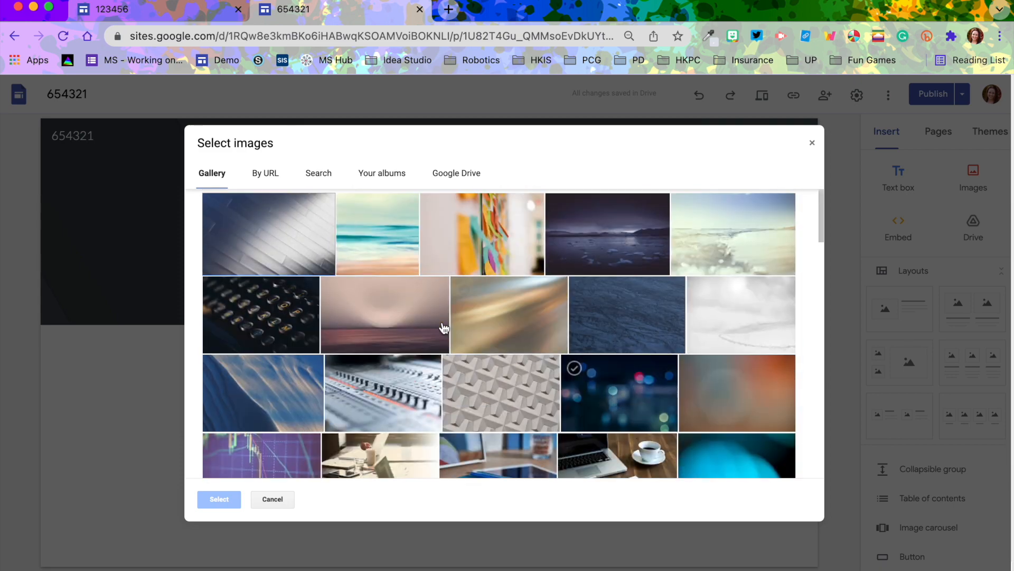
pyautogui.click(318, 173)
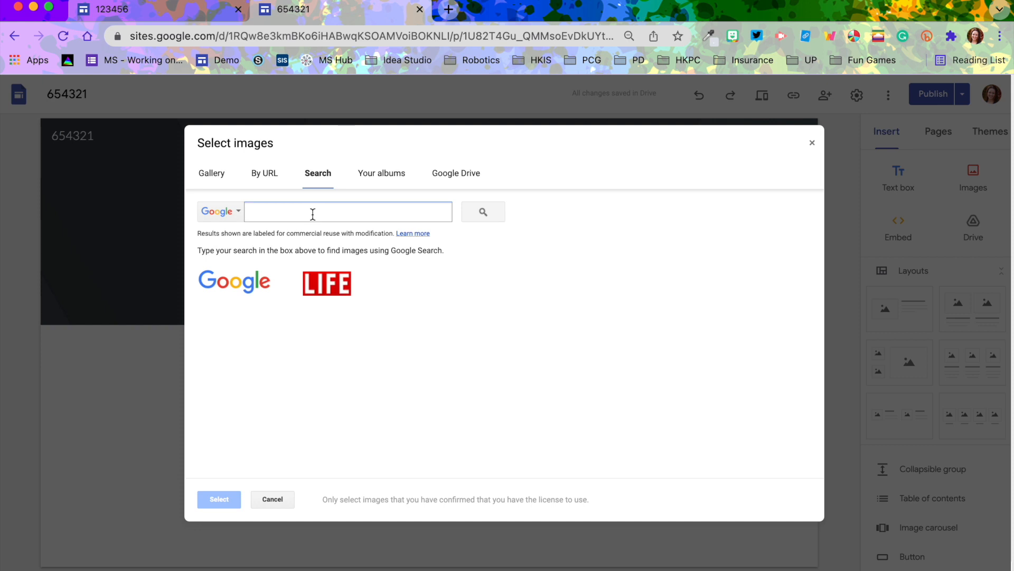
pyautogui.write('blue backgrounds')
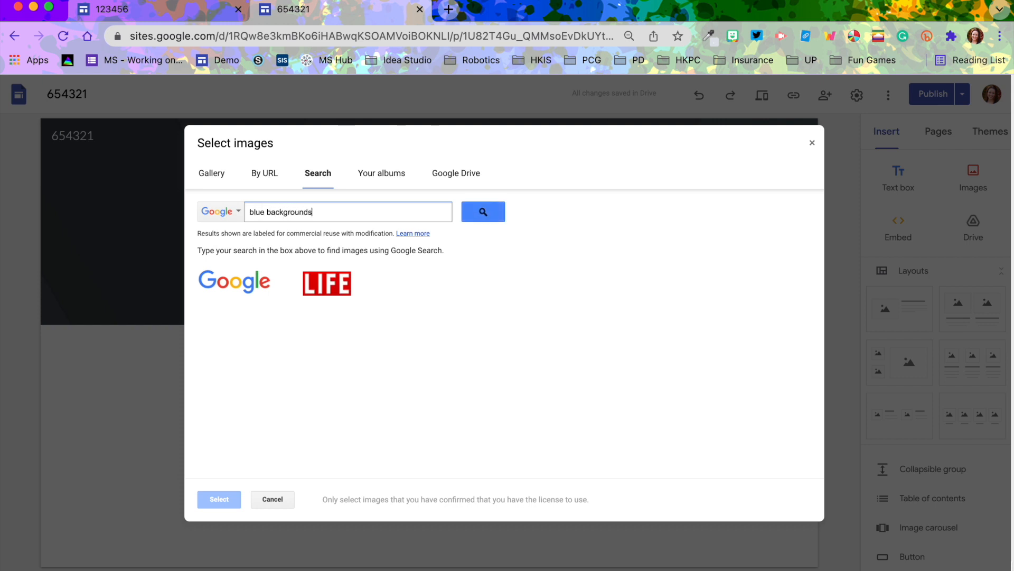
pyautogui.click(495, 210)
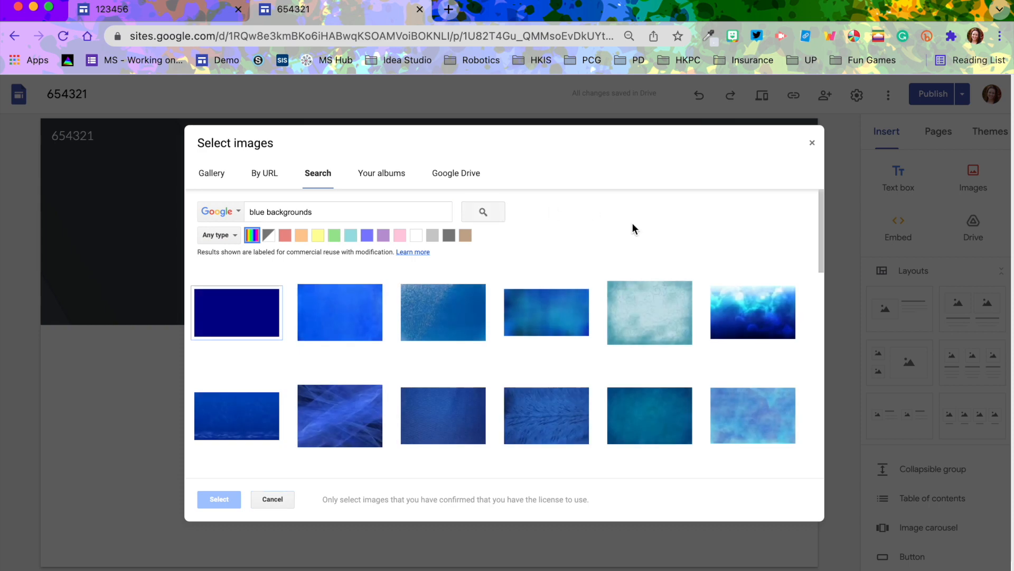
# Set a dark blue bokeh image from the search results as the header background
pyautogui.scroll(-5, 618, 325)
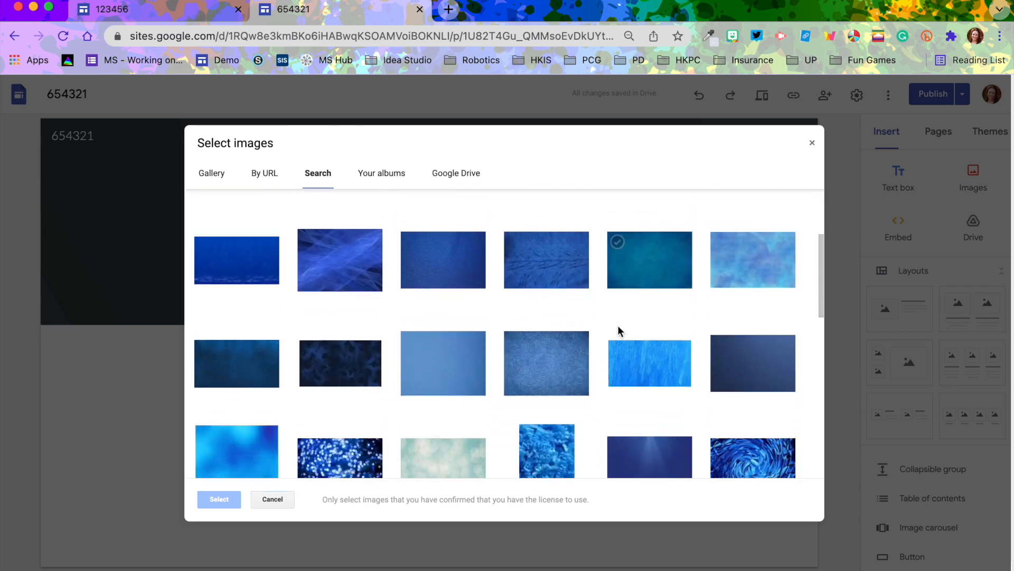
pyautogui.scroll(-2, 618, 330)
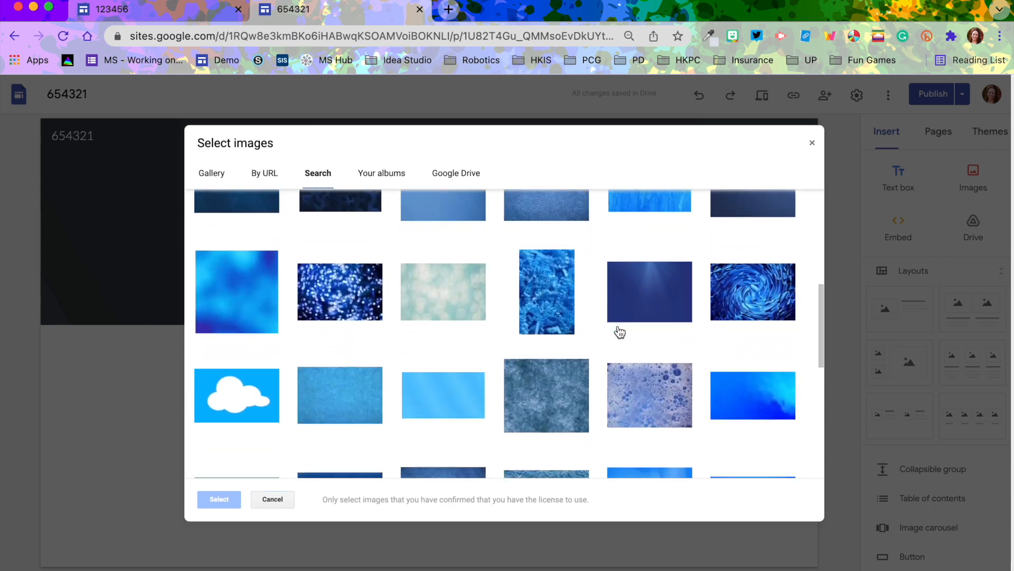
pyautogui.click(341, 308)
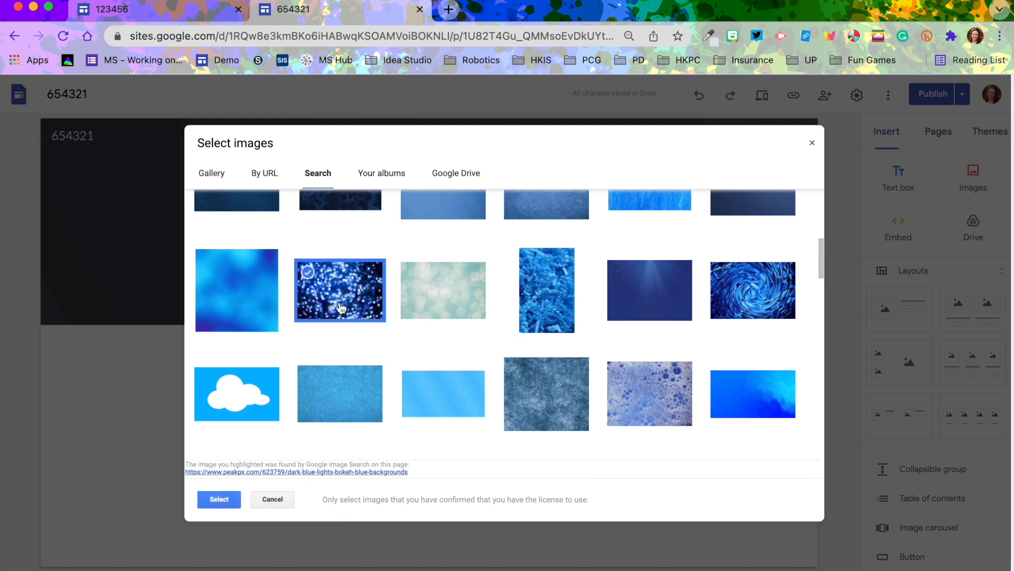
pyautogui.click(214, 499)
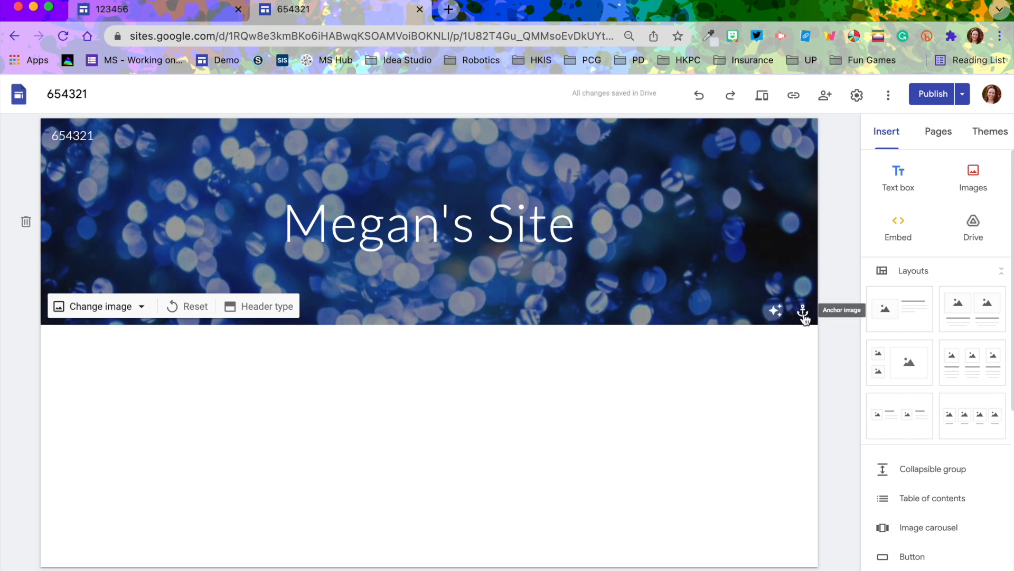
# Try different anchor positions for the header image, ending at center
pyautogui.click(803, 312)
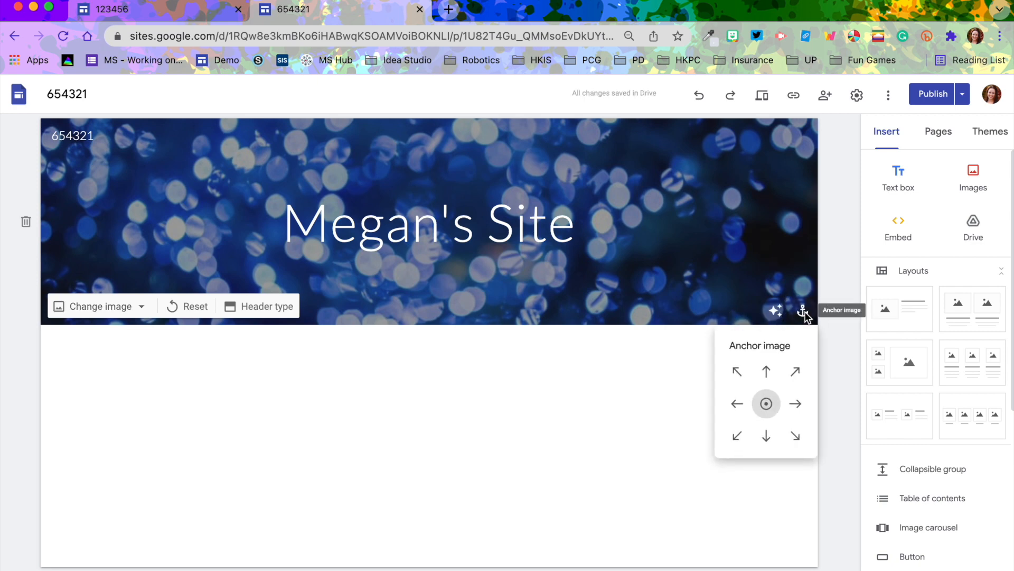
pyautogui.click(772, 373)
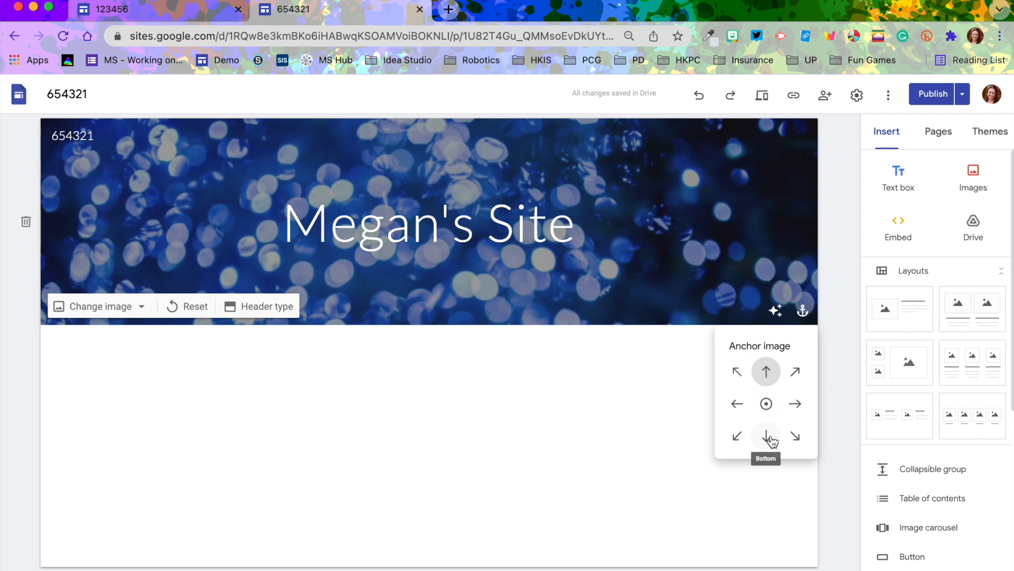
pyautogui.click(769, 438)
pyautogui.click(796, 404)
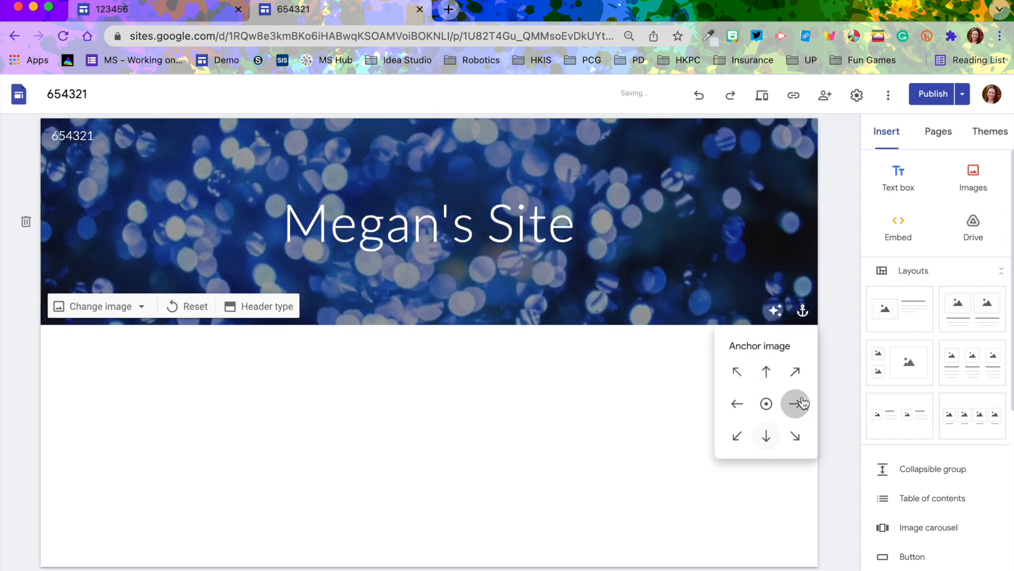
pyautogui.click(731, 406)
pyautogui.click(767, 405)
pyautogui.click(647, 419)
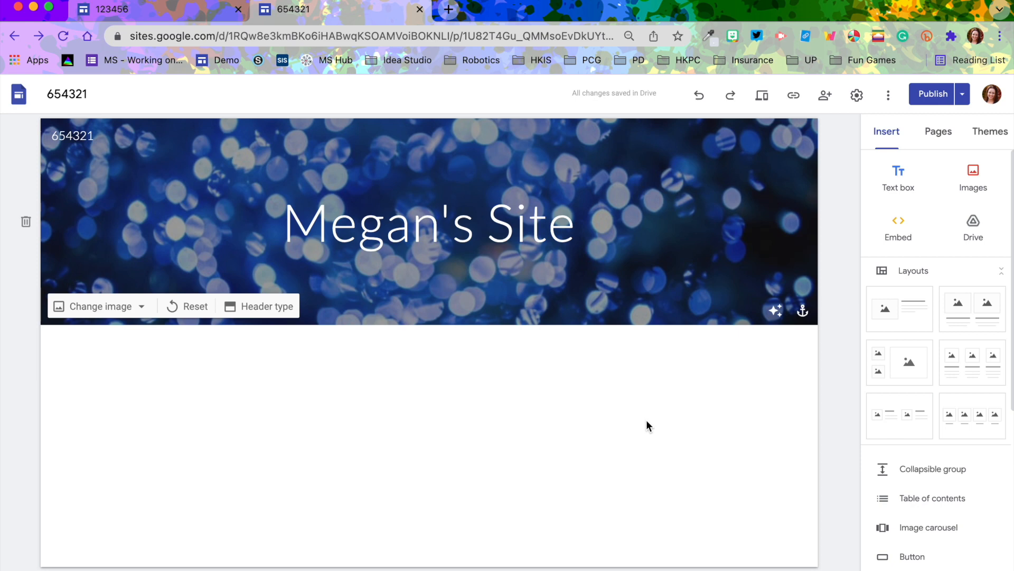
pyautogui.click(153, 9)
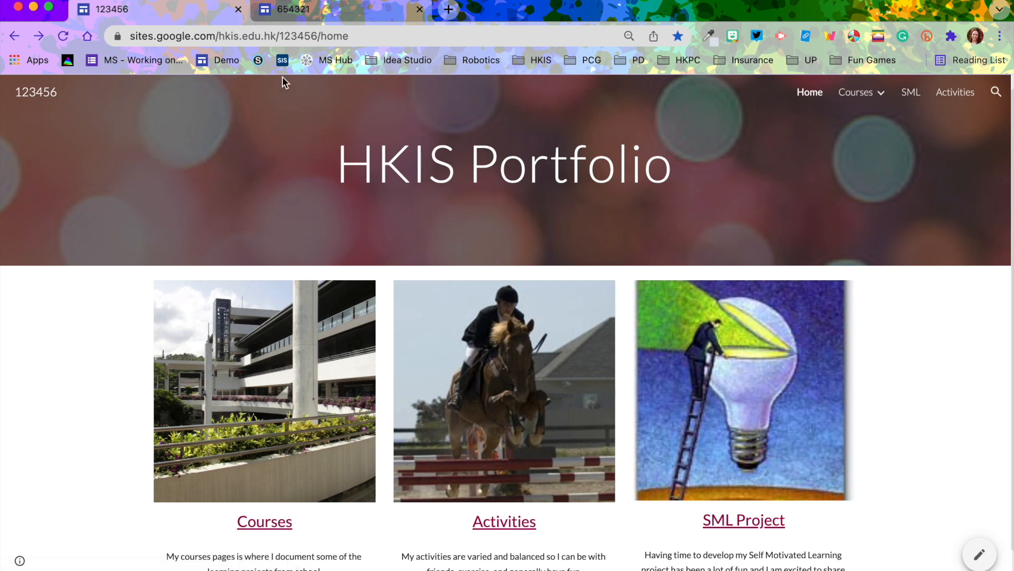
pyautogui.click(298, 16)
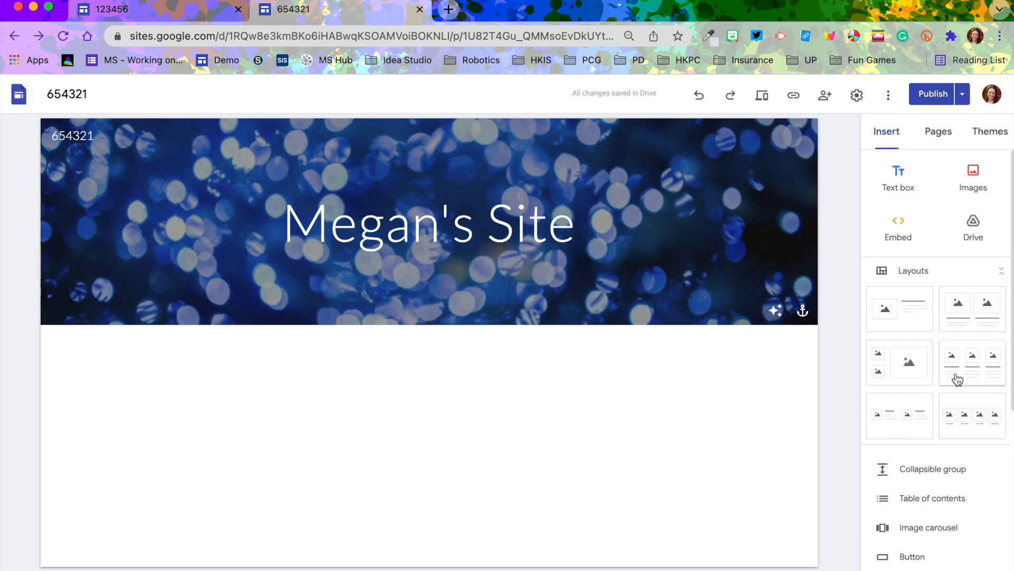
# Add a three-column image-and-text layout and title the first column Courses
pyautogui.click(985, 377)
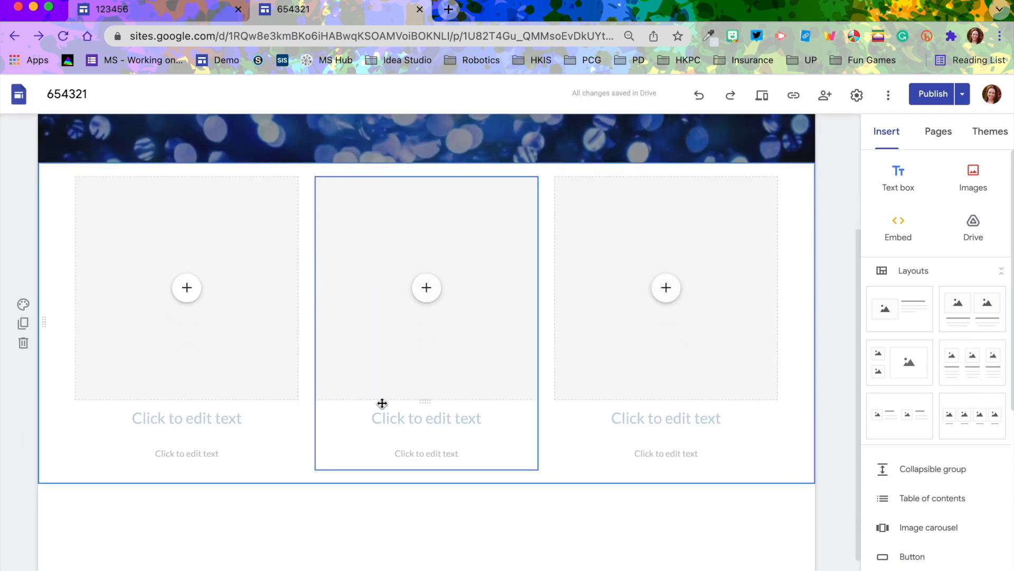
pyautogui.click(205, 418)
pyautogui.write('Courses')
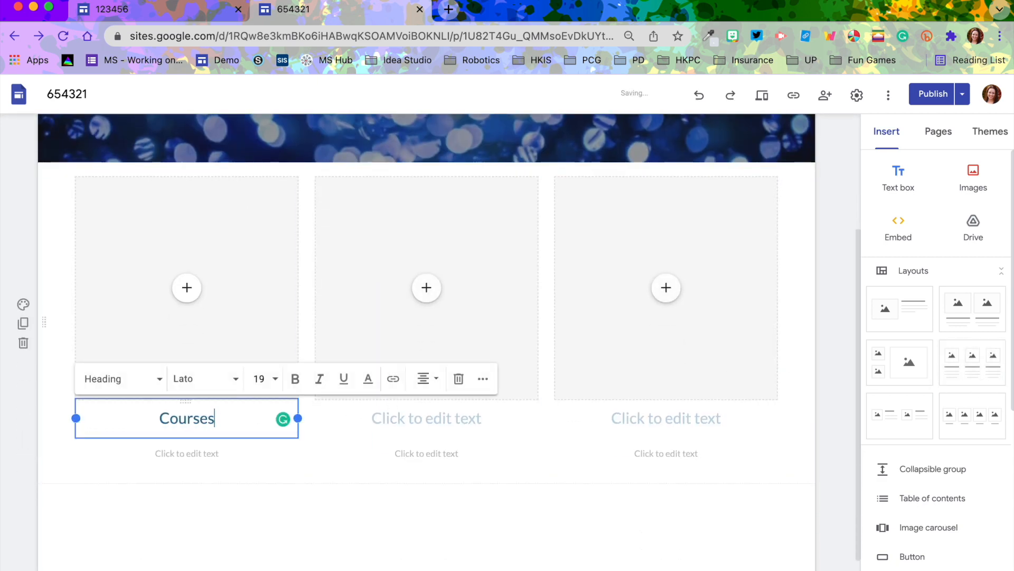
# Title the second and third columns Activities and SML Project
pyautogui.click(424, 418)
pyautogui.write('Activities')
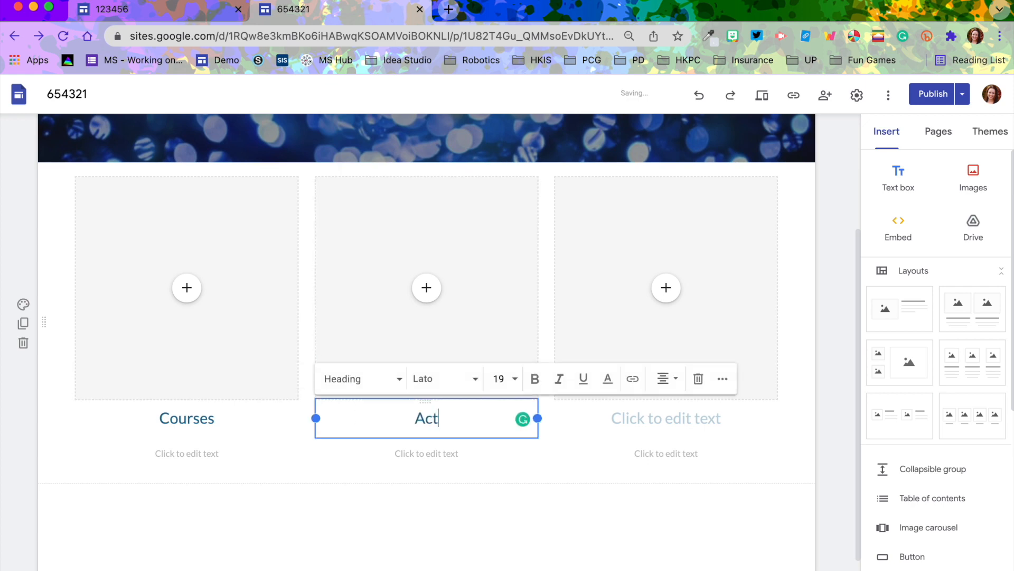
pyautogui.click(641, 420)
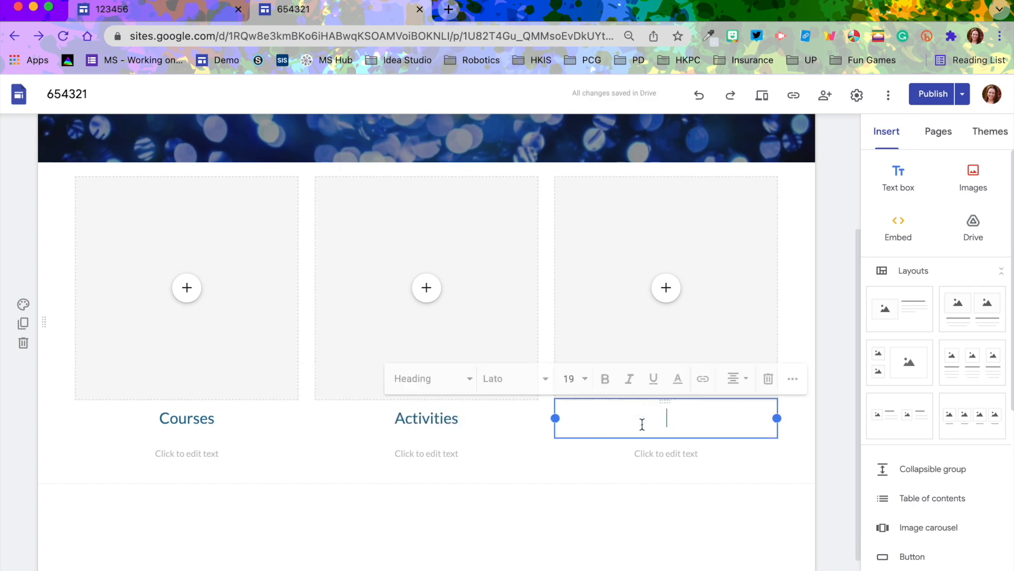
pyautogui.write('SML Project')
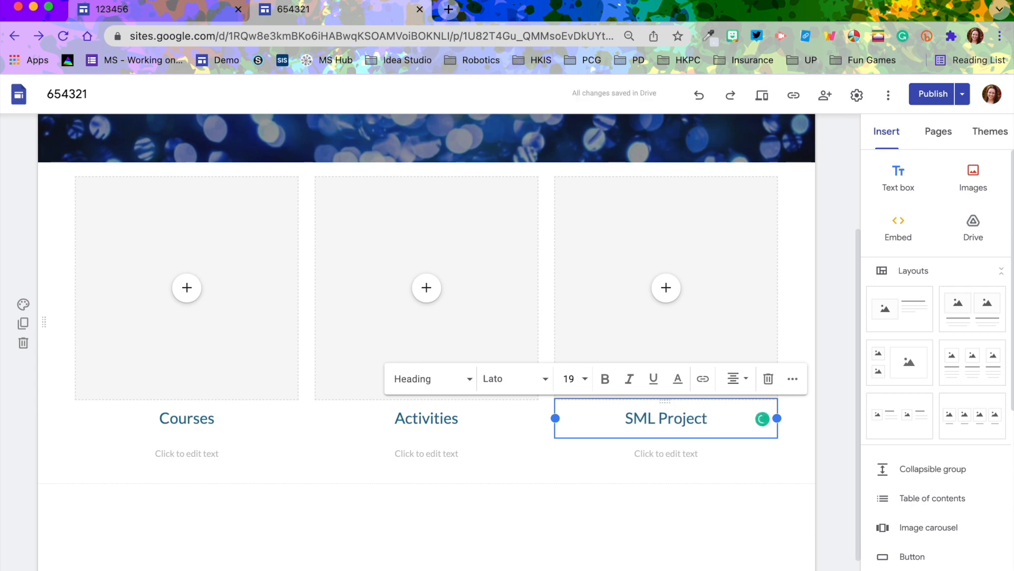
pyautogui.click(798, 429)
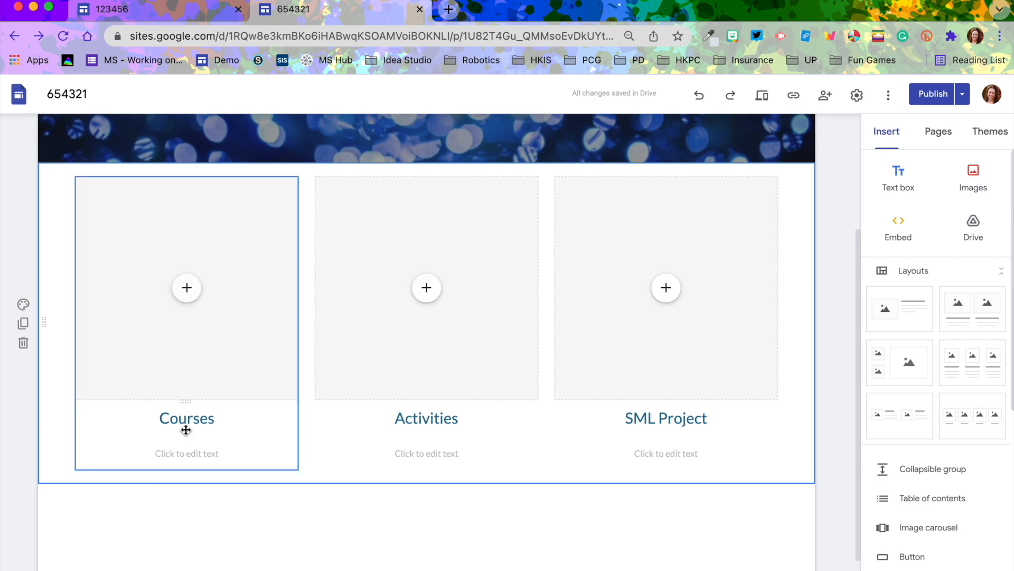
# Search Google images for Books and insert the desk lamp and bookshelf photo into the Courses column
pyautogui.click(187, 287)
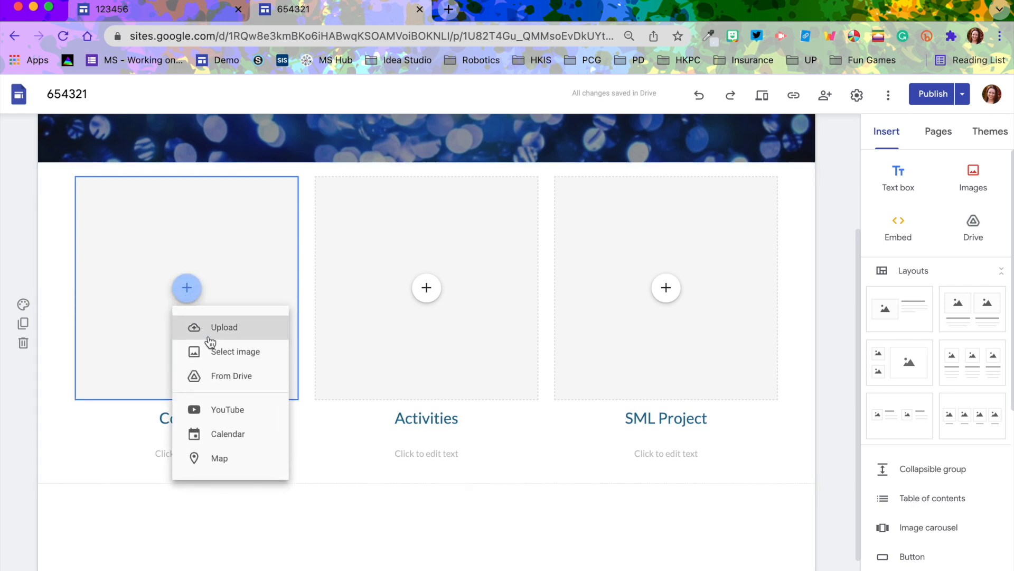
pyautogui.click(214, 352)
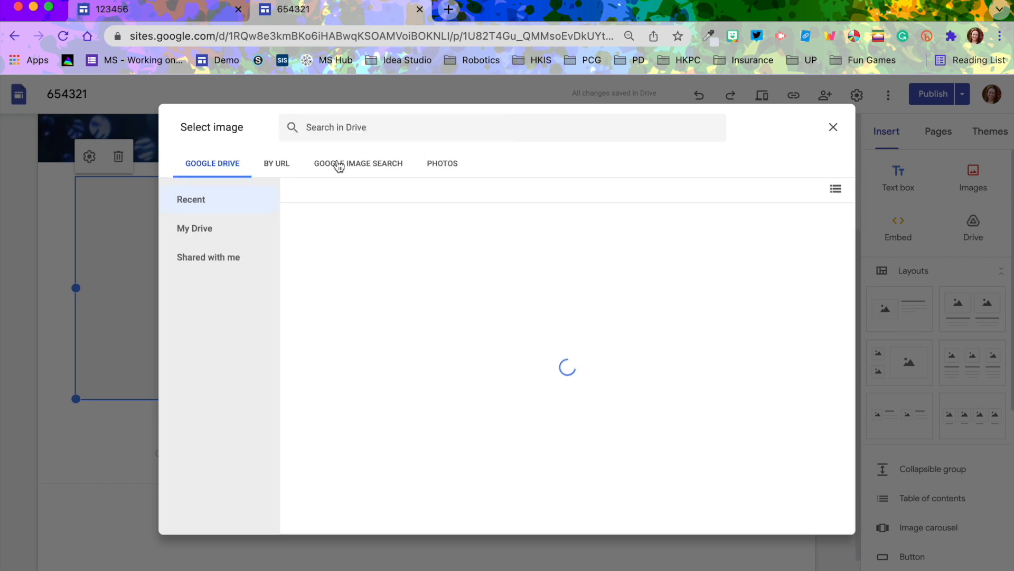
pyautogui.click(324, 170)
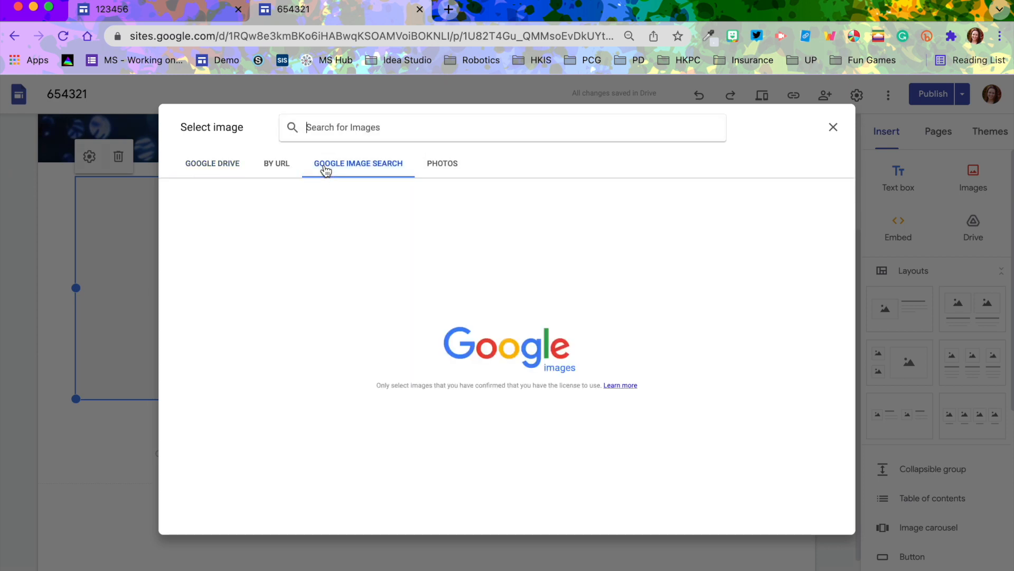
pyautogui.write('Books')
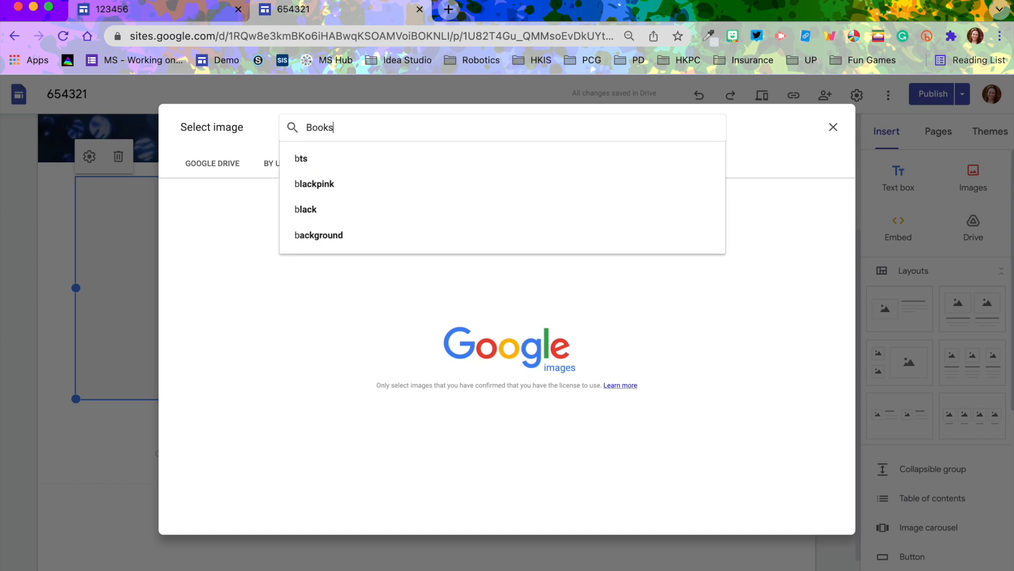
pyautogui.press('Return')
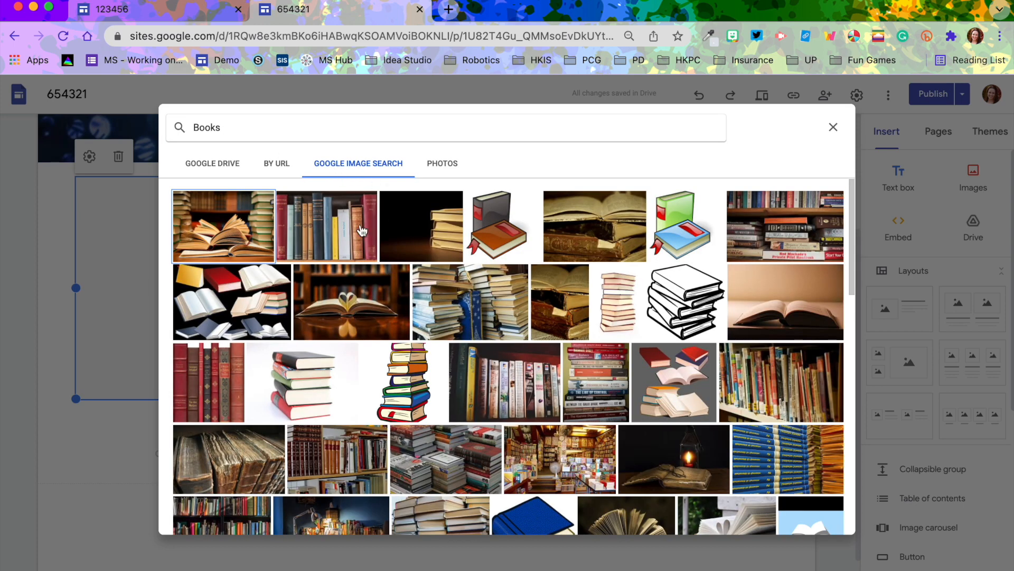
pyautogui.scroll(-5, 544, 384)
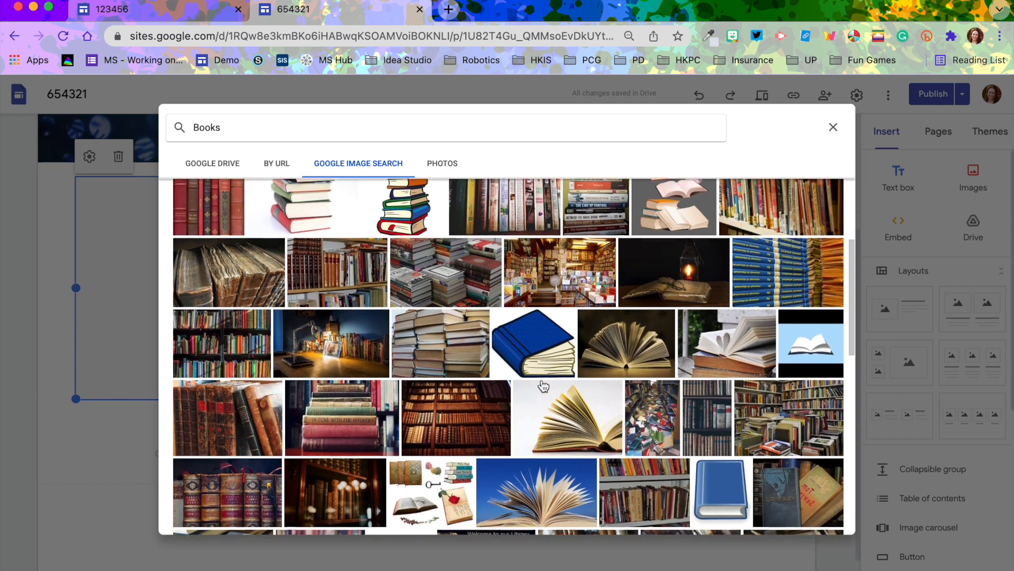
pyautogui.scroll(-1, 544, 384)
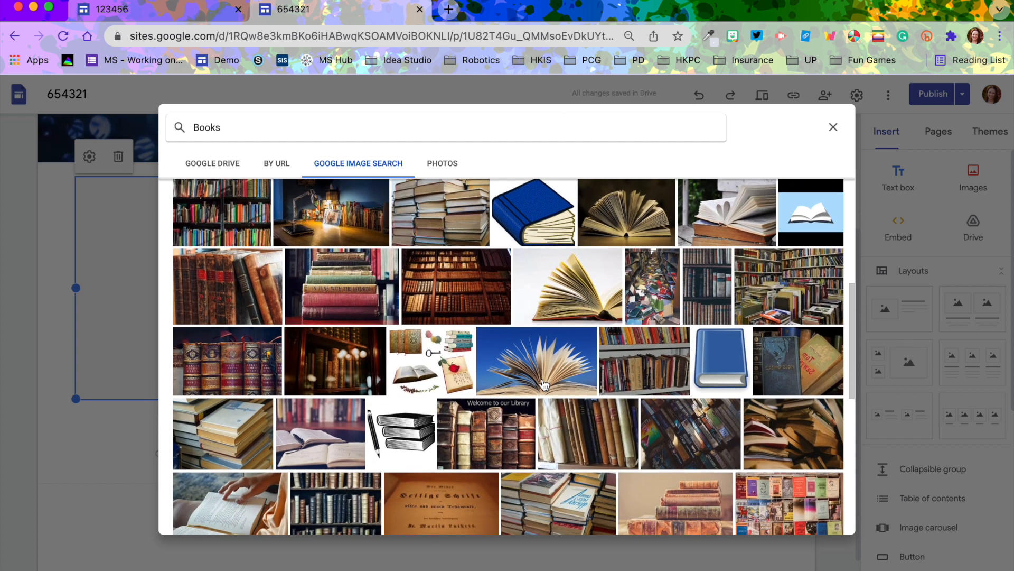
pyautogui.scroll(1, 545, 384)
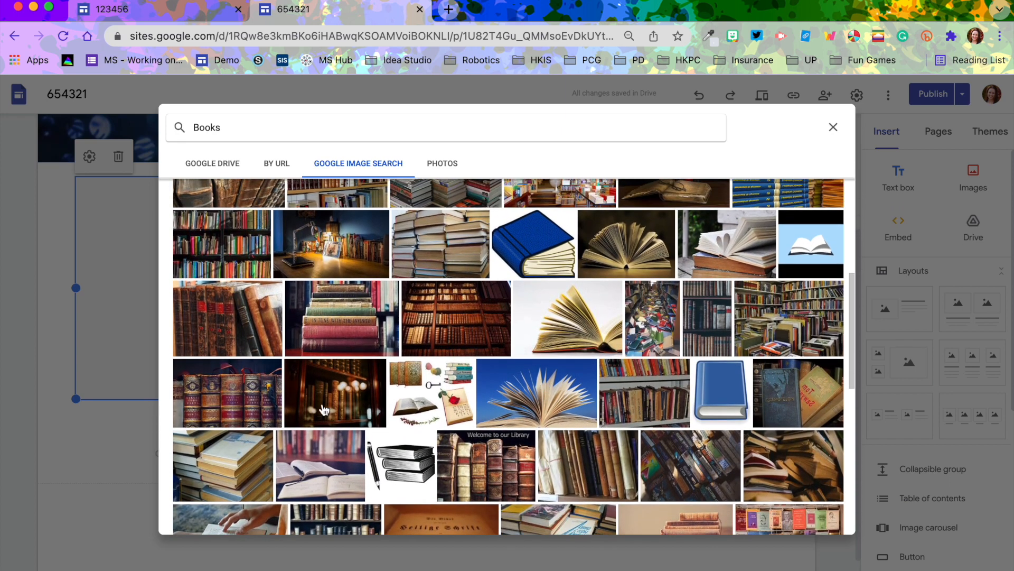
pyautogui.click(346, 255)
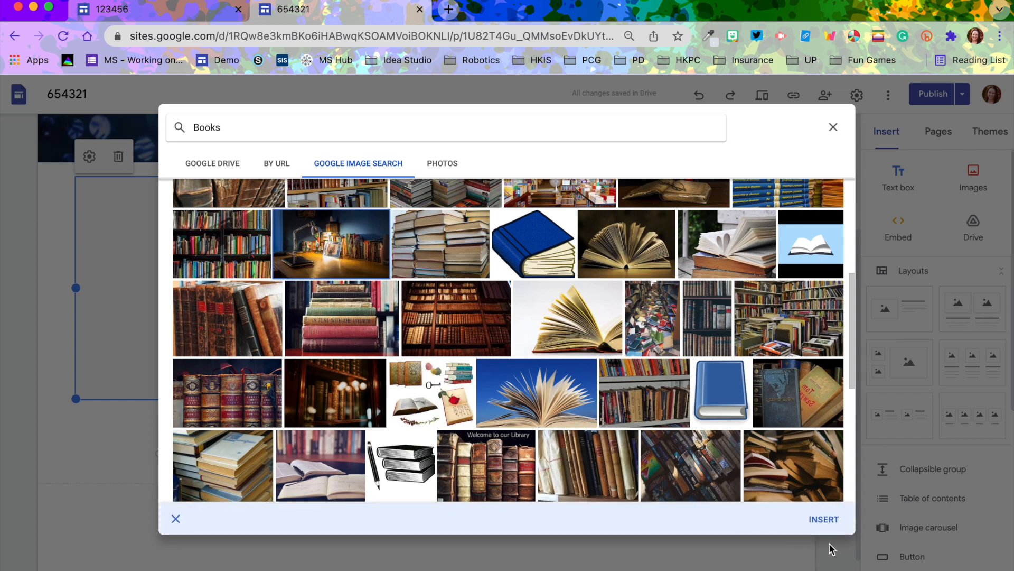
pyautogui.click(825, 519)
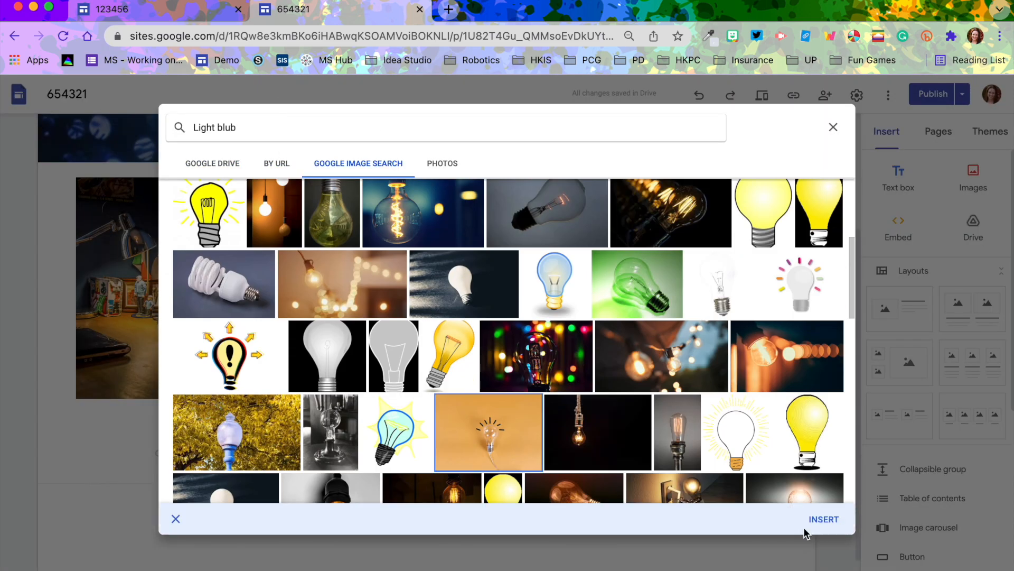
# Insert the light bulb on an orange background image into the SML Project column
pyautogui.click(571, 158)
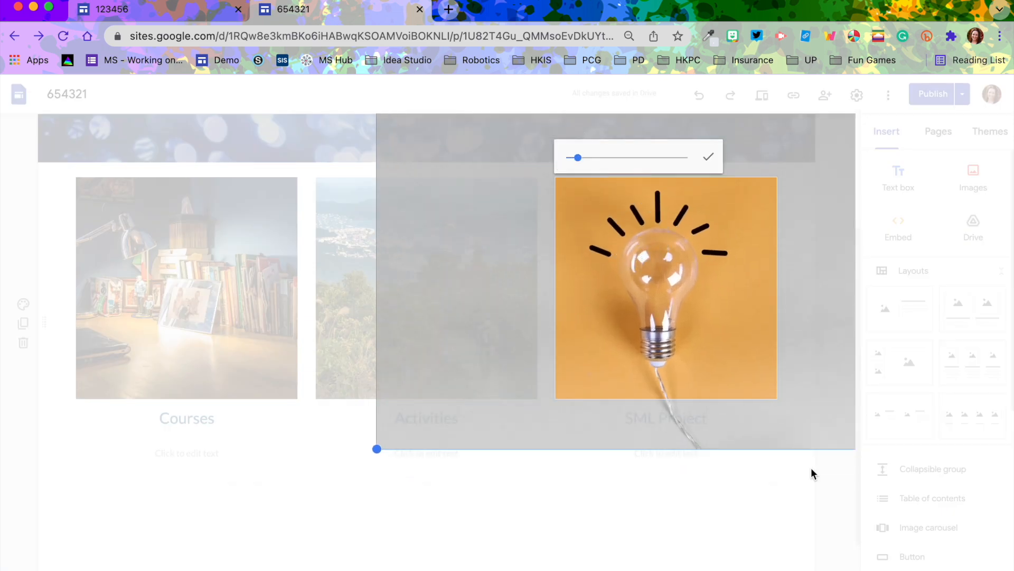
pyautogui.click(804, 473)
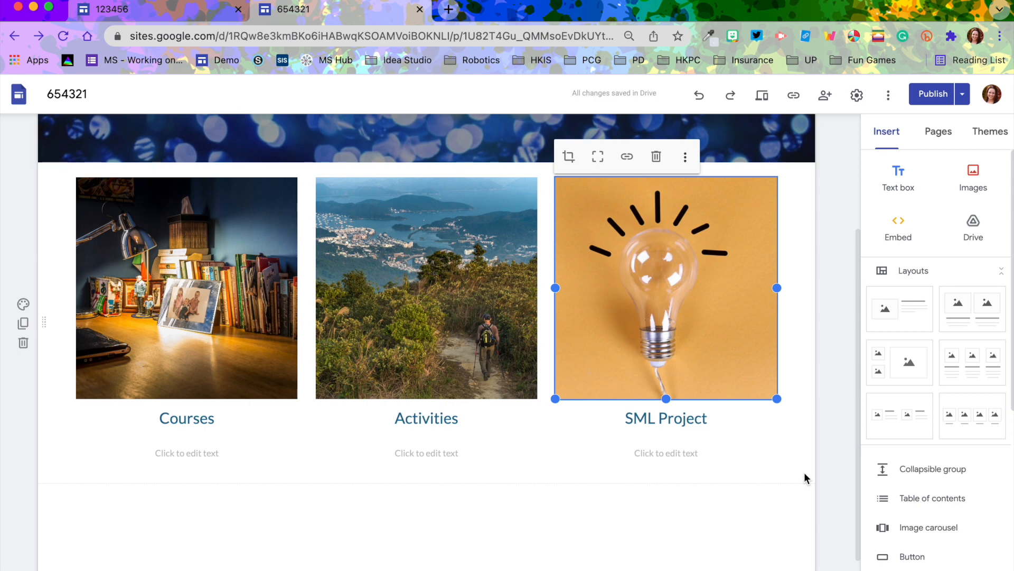
pyautogui.click(803, 445)
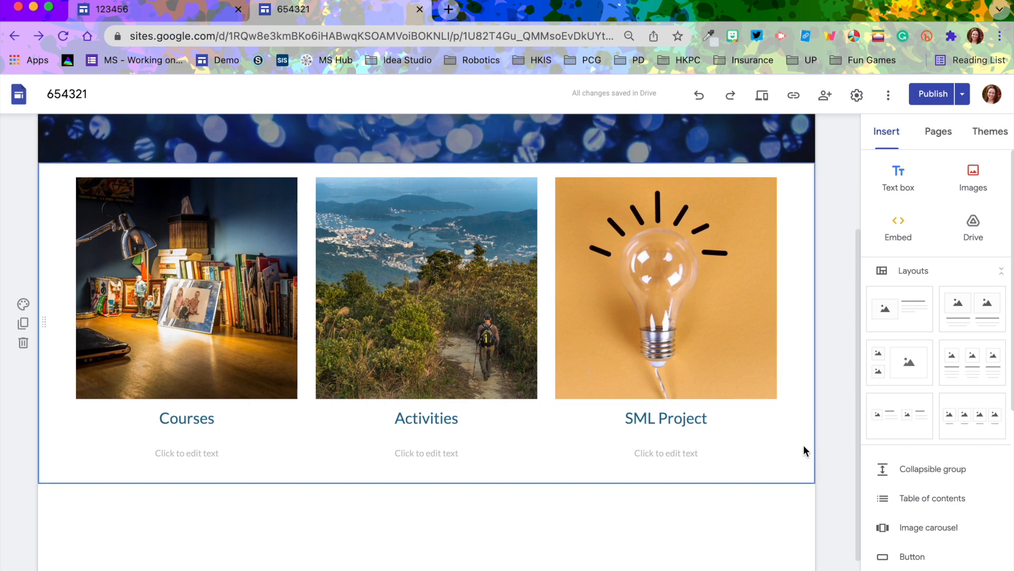
# Caption Courses with 'Click here to learn about my studies at HKIS' and Activities with 'I am interested in many things outside of school. Find out more by clicking above.'
pyautogui.click(204, 452)
pyautogui.write('Click here to learn about my studies at HKIS')
pyautogui.click(426, 453)
pyautogui.write('I am inv')
pyautogui.press('BackSpace')
pyautogui.write('terested in many things outside of school. Find out more by clicking above.')
# Caption SML Project with 'I am excited to begin my SML project. Click to find out what I am learning about.'
pyautogui.click(667, 452)
pyautogui.write('I am excited to')
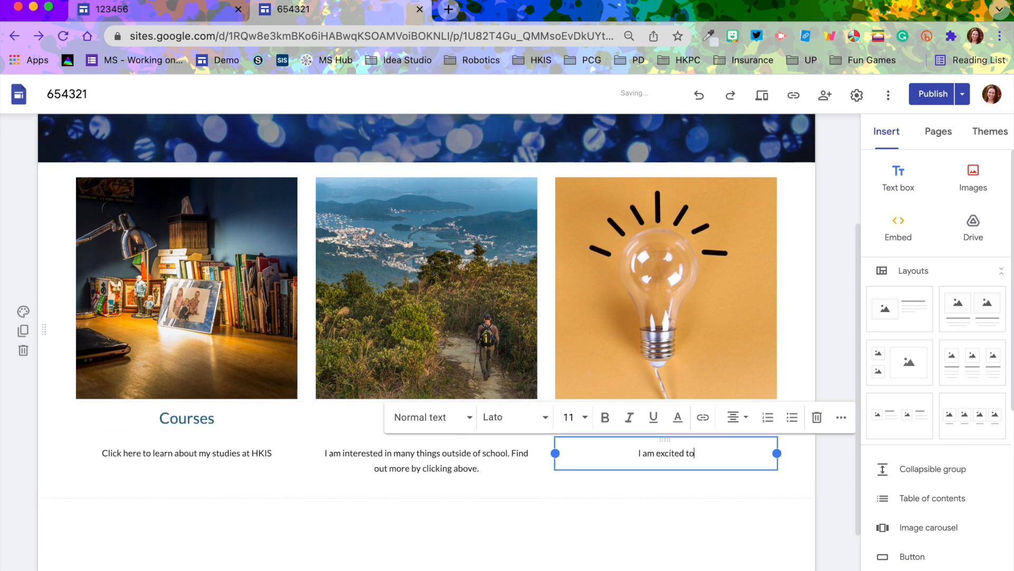
pyautogui.write(' begin my SML project. Click to find out what I am learning about.')
pyautogui.click(807, 471)
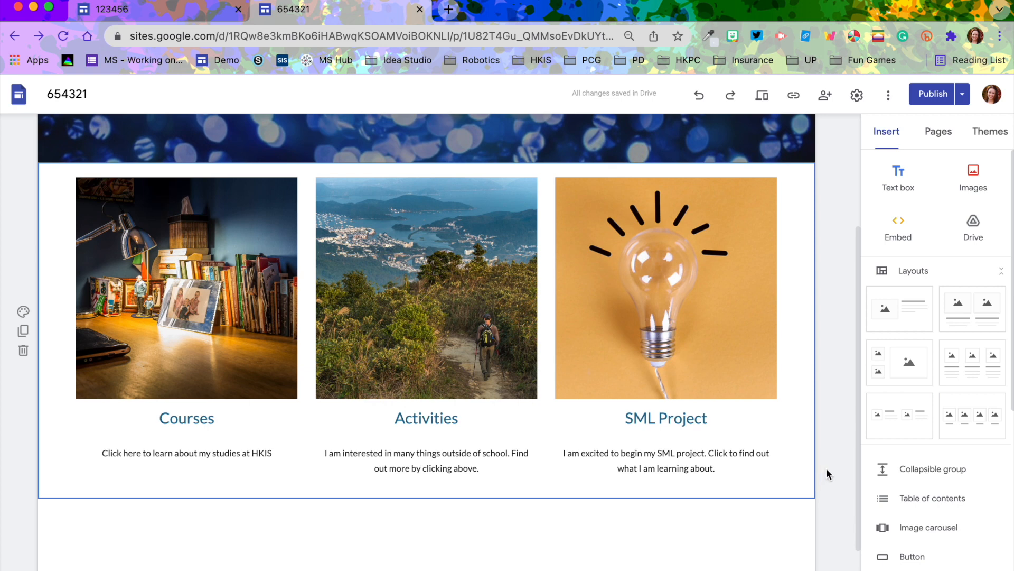
# Add a new page named Courses to the site
pyautogui.scroll(3, 826, 468)
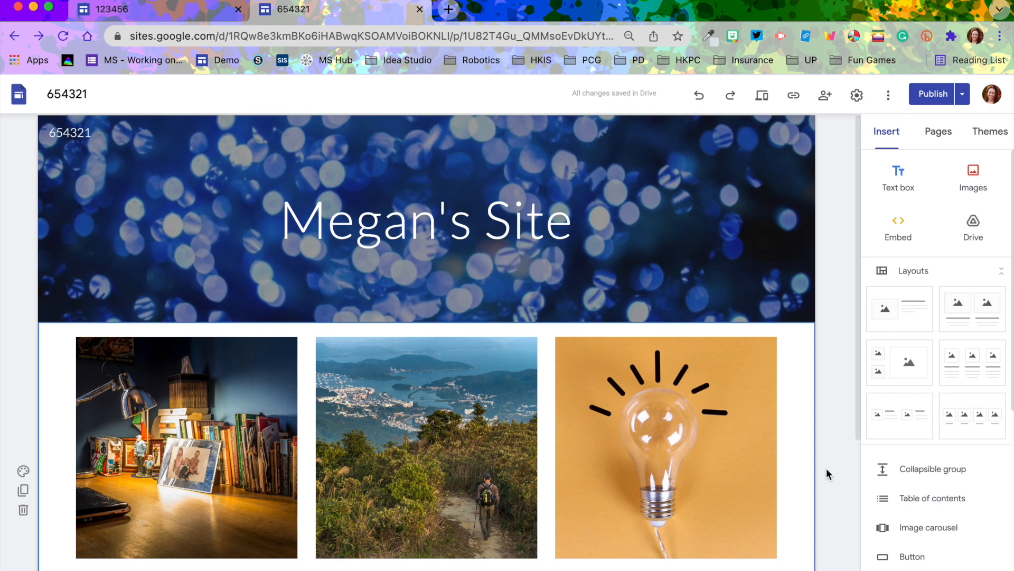
pyautogui.scroll(-3, 827, 468)
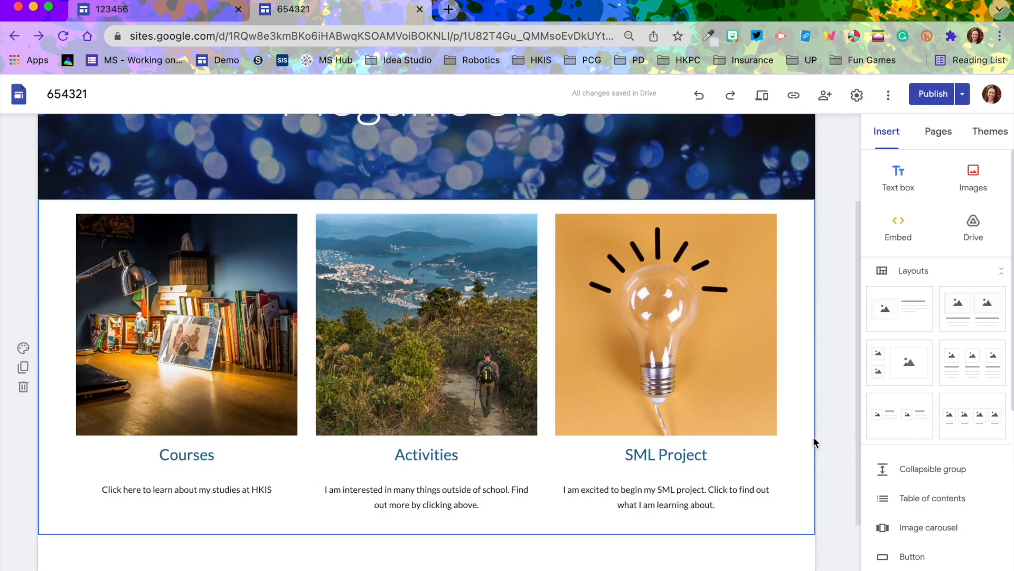
pyautogui.scroll(3, 798, 351)
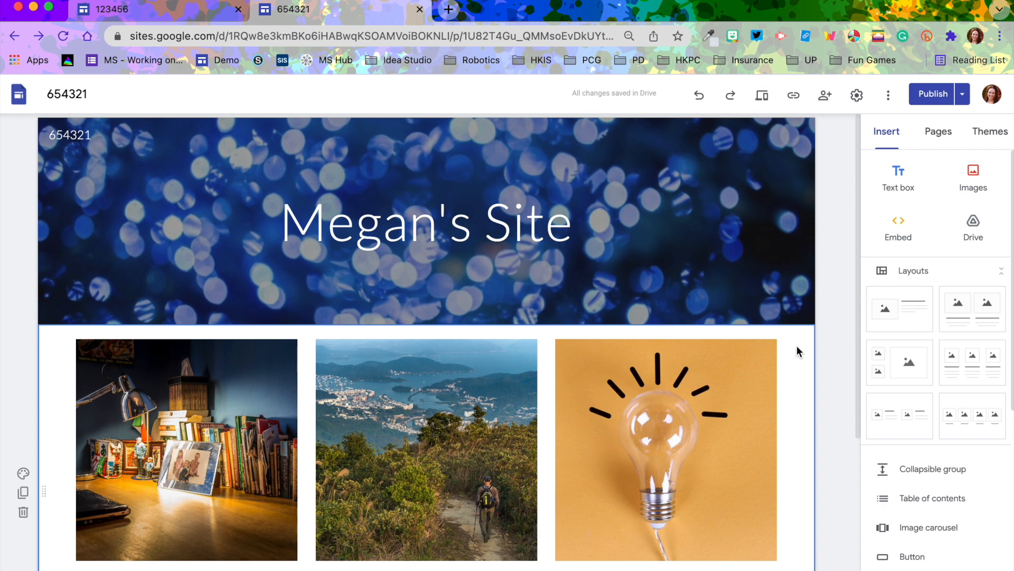
pyautogui.click(938, 135)
pyautogui.scroll(-3, 766, 322)
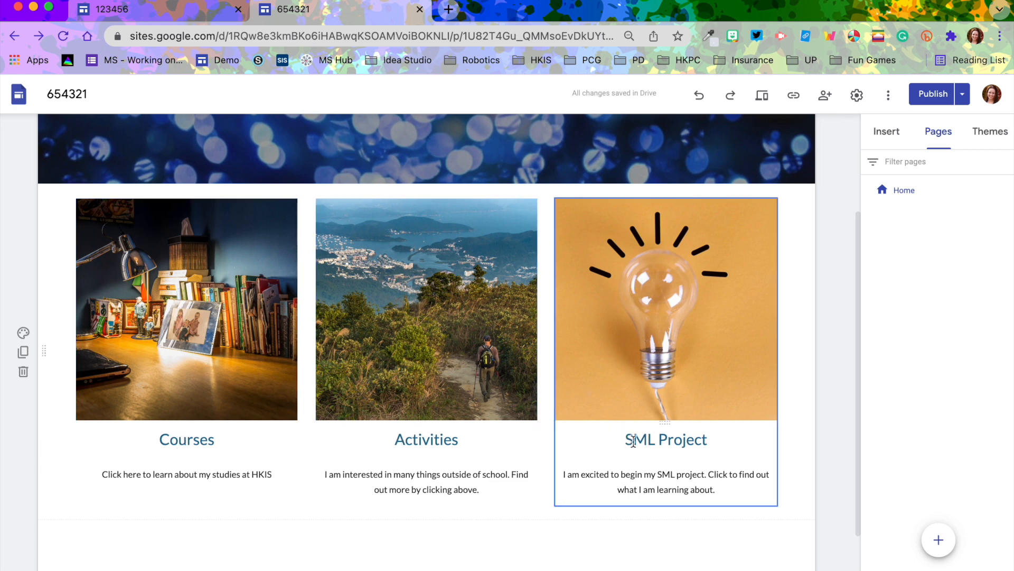
pyautogui.moveTo(948, 545)
pyautogui.click(939, 540)
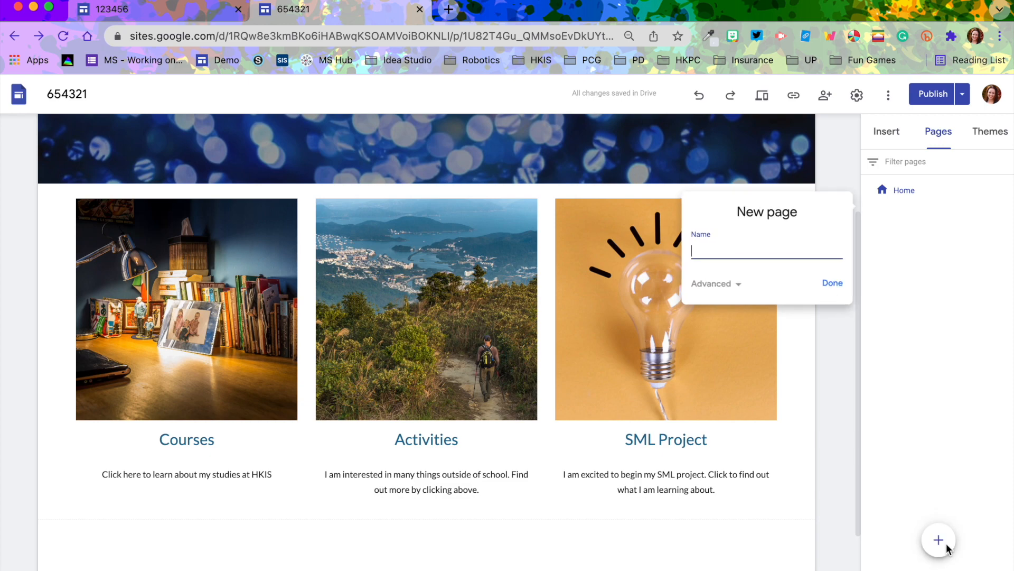
pyautogui.write('Courses')
pyautogui.click(833, 283)
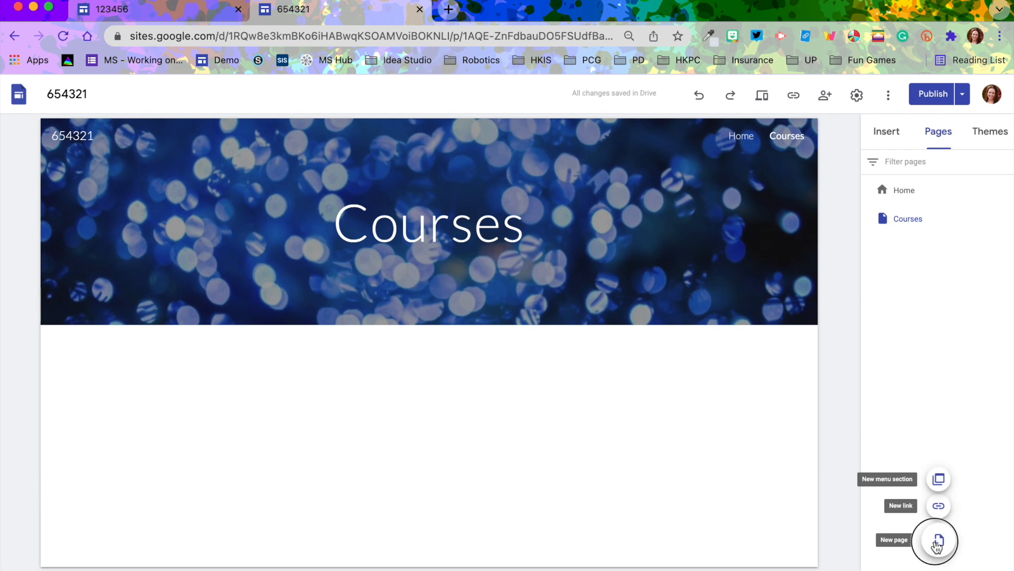
# Add a new page named Activities
pyautogui.click(939, 540)
pyautogui.write('Activties')
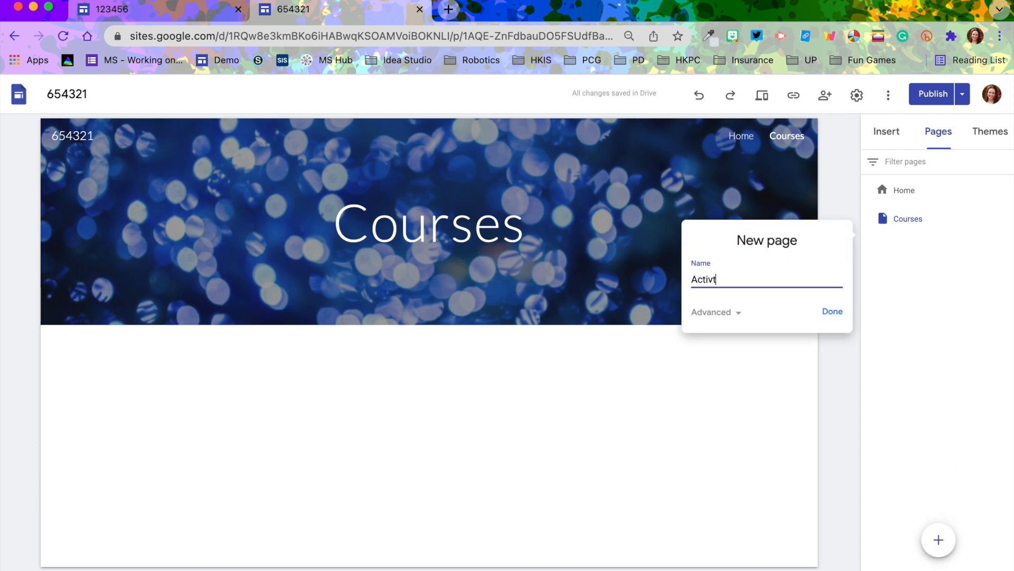
pyautogui.press('BackSpace')
pyautogui.press('BackSpace')
pyautogui.press('BackSpace')
pyautogui.press('BackSpace')
pyautogui.write('ities')
pyautogui.click(829, 314)
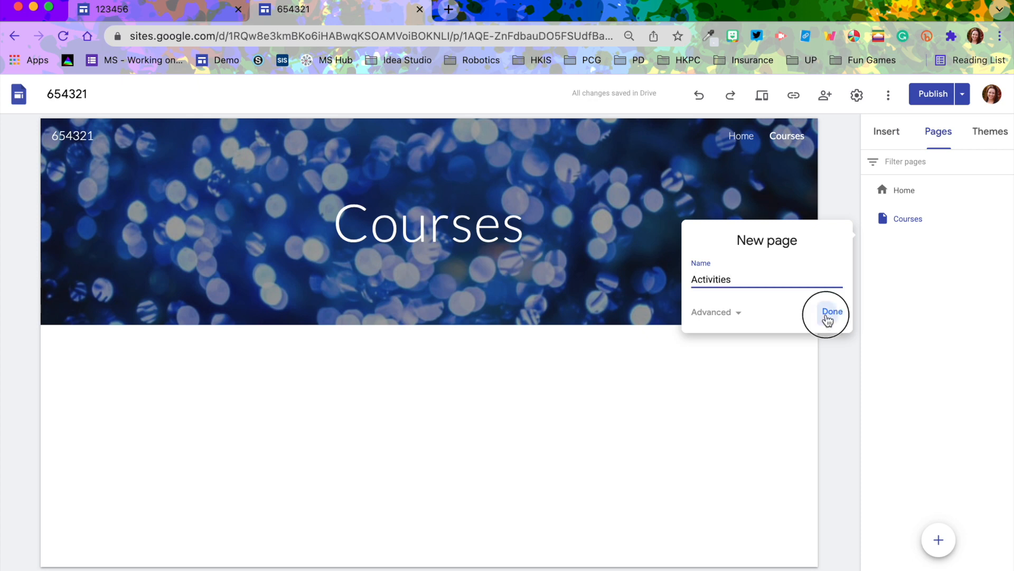
# Add a new page named SML Project
pyautogui.click(938, 541)
pyautogui.write('SML')
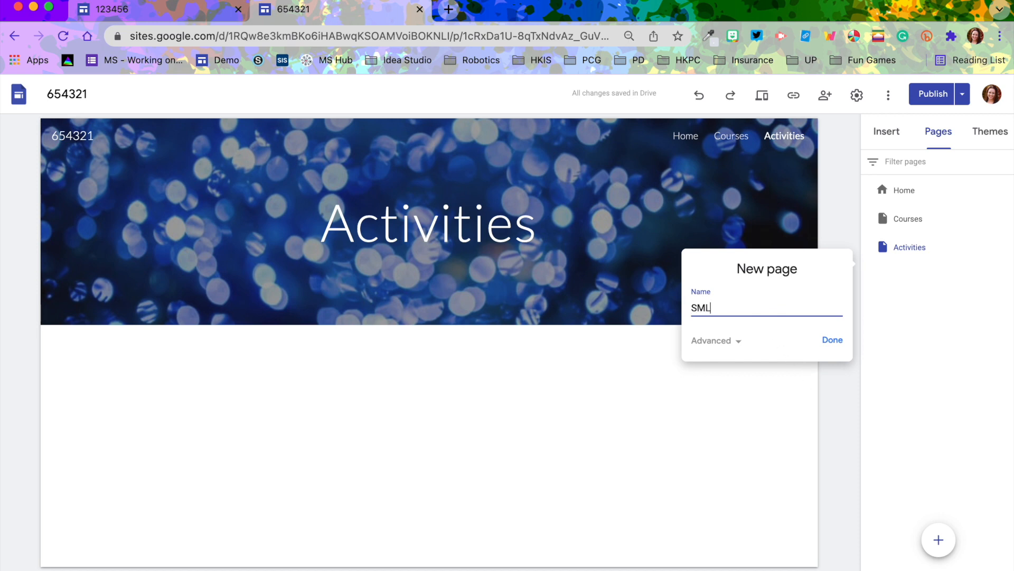
pyautogui.write(' Project')
pyautogui.click(827, 339)
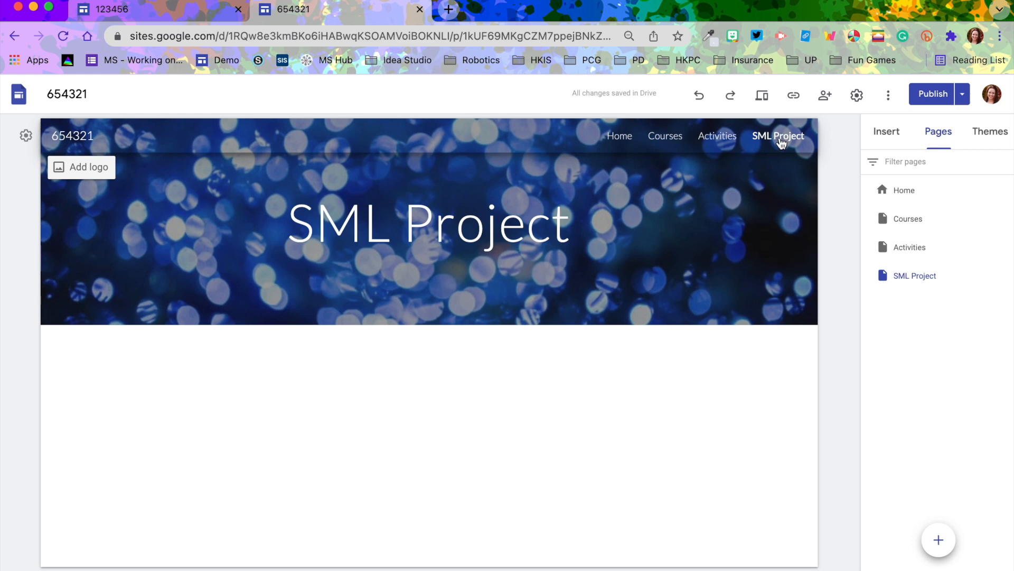
# Return to the Home page and link the Courses heading to the Courses page
pyautogui.click(895, 194)
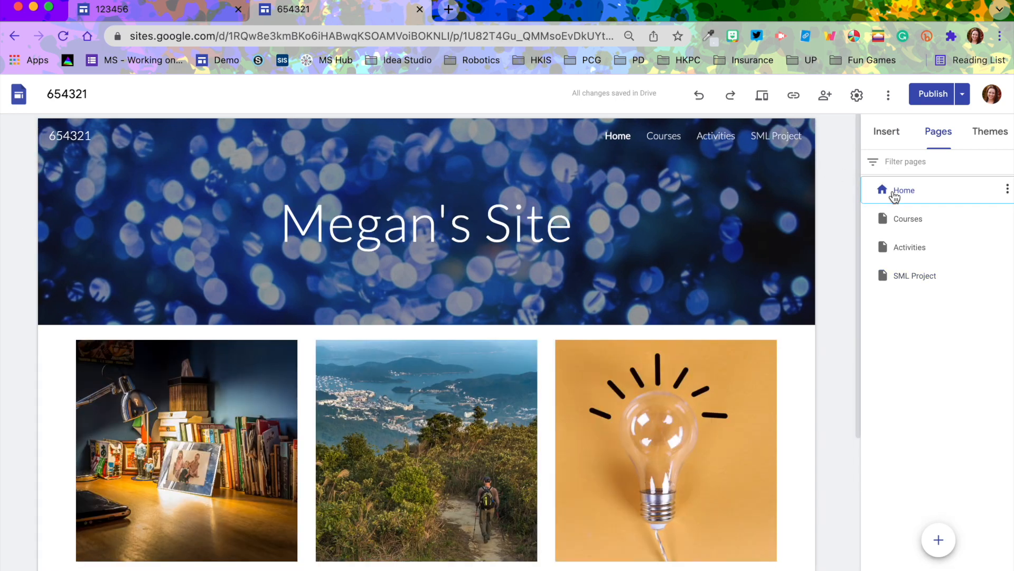
pyautogui.scroll(-3, 711, 322)
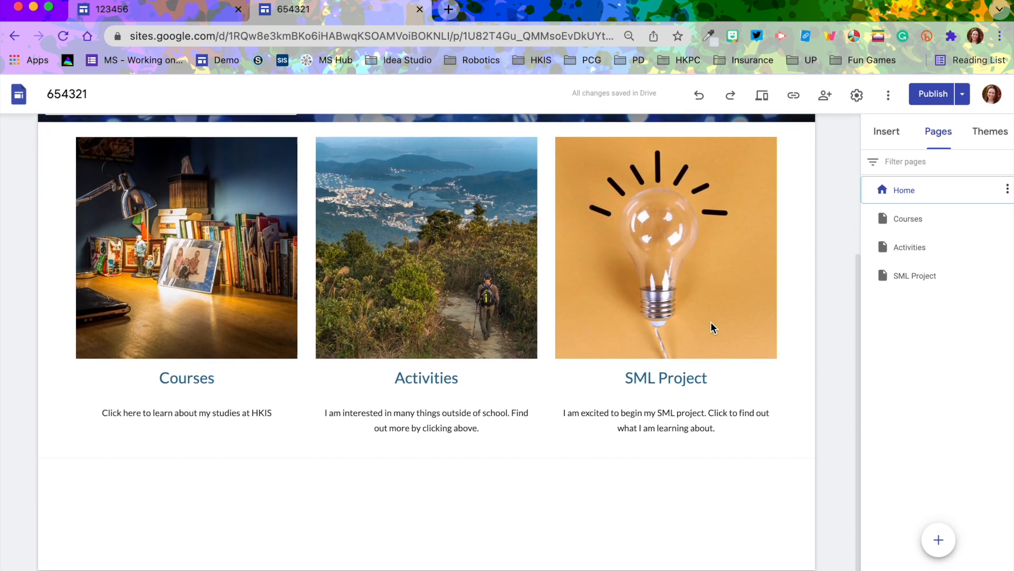
pyautogui.click(225, 418)
pyautogui.moveTo(225, 418); pyautogui.dragTo(152, 417)
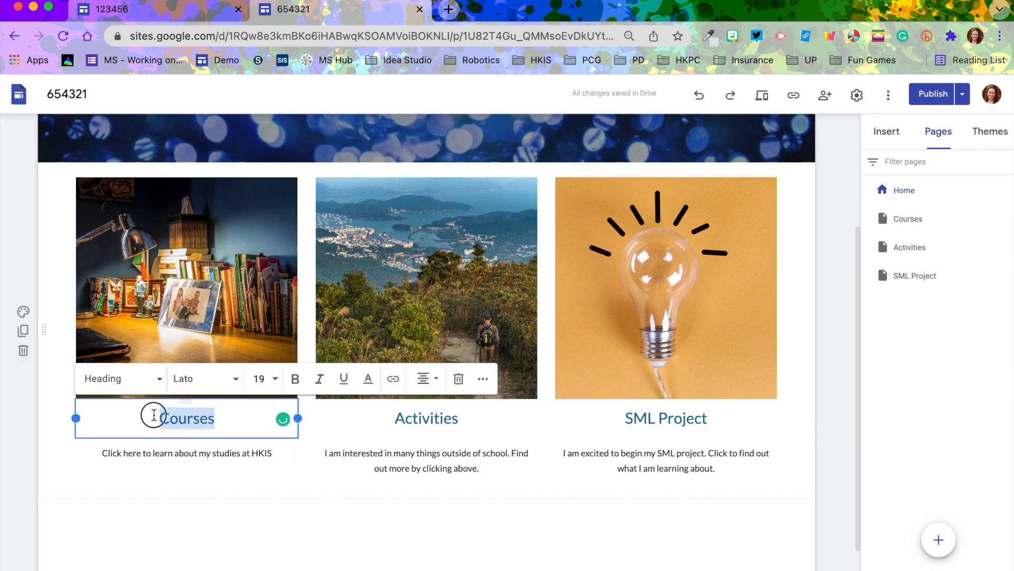
pyautogui.click(394, 379)
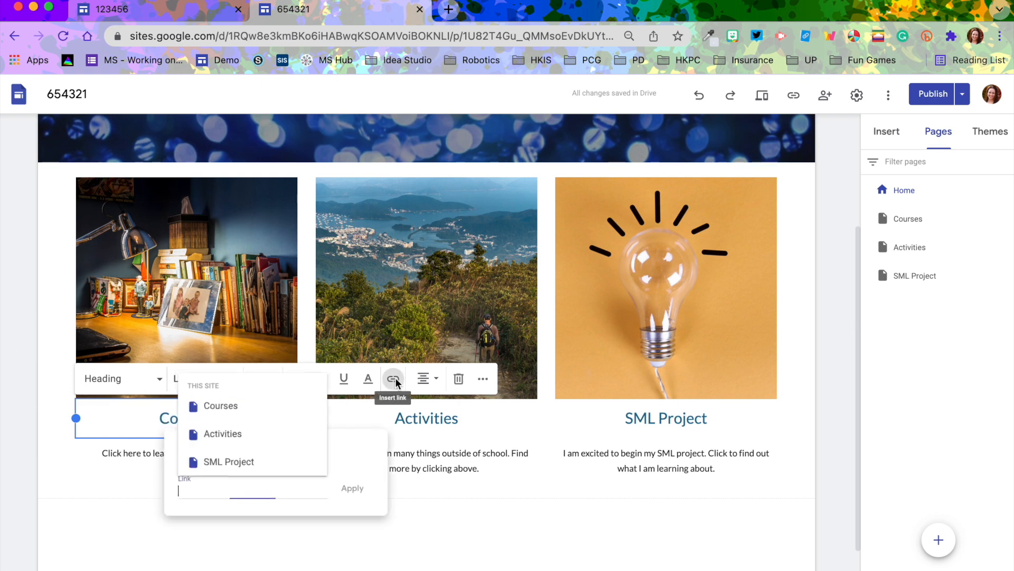
pyautogui.click(233, 411)
pyautogui.click(353, 488)
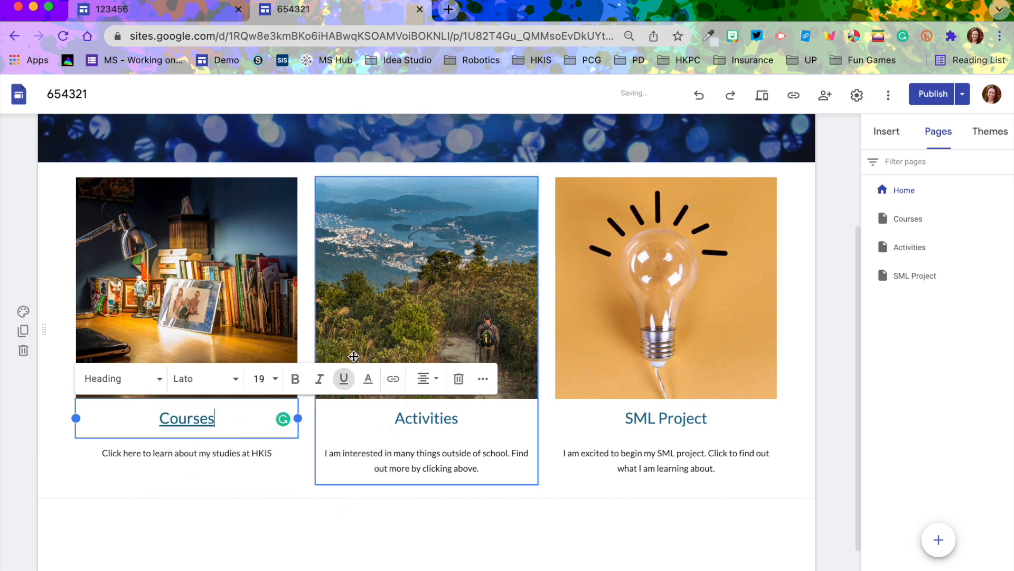
# Link the Activities heading on the Home page to the Activities page
pyautogui.moveTo(464, 417); pyautogui.dragTo(379, 417)
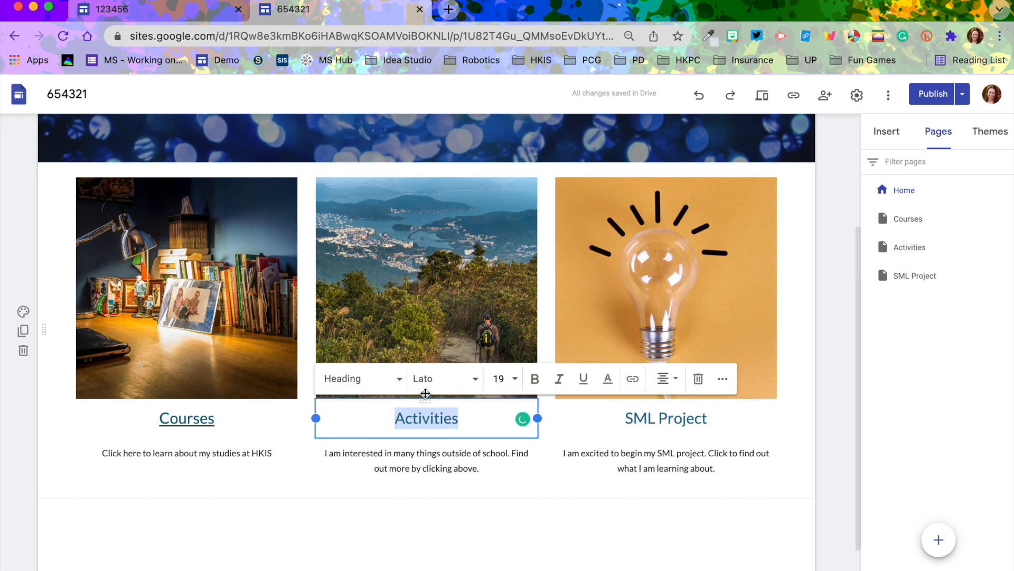
pyautogui.click(633, 379)
pyautogui.click(470, 429)
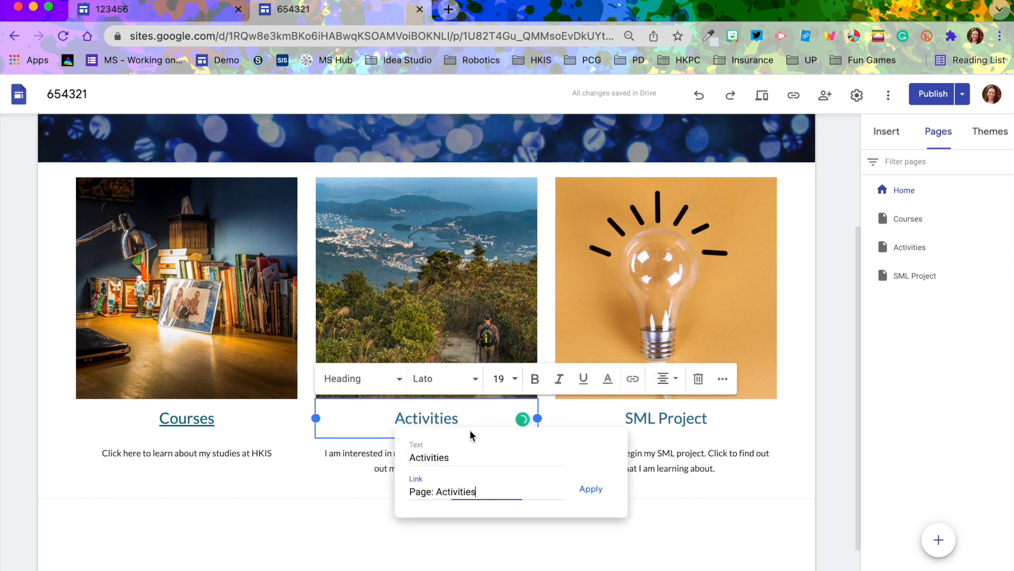
pyautogui.click(580, 498)
# Link the SML Project heading to the SML Project page
pyautogui.moveTo(711, 418); pyautogui.dragTo(617, 418)
pyautogui.click(703, 378)
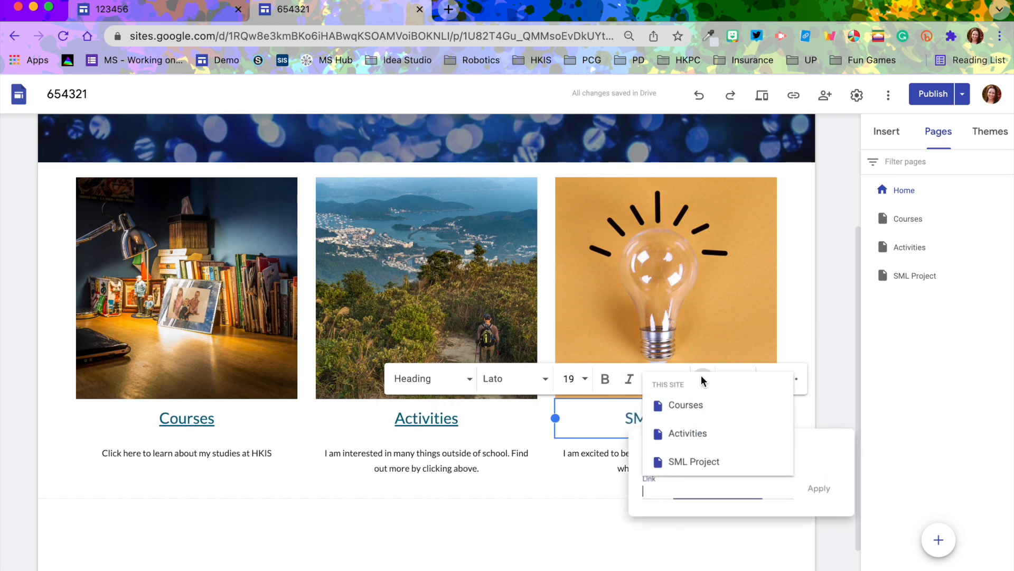
pyautogui.click(676, 459)
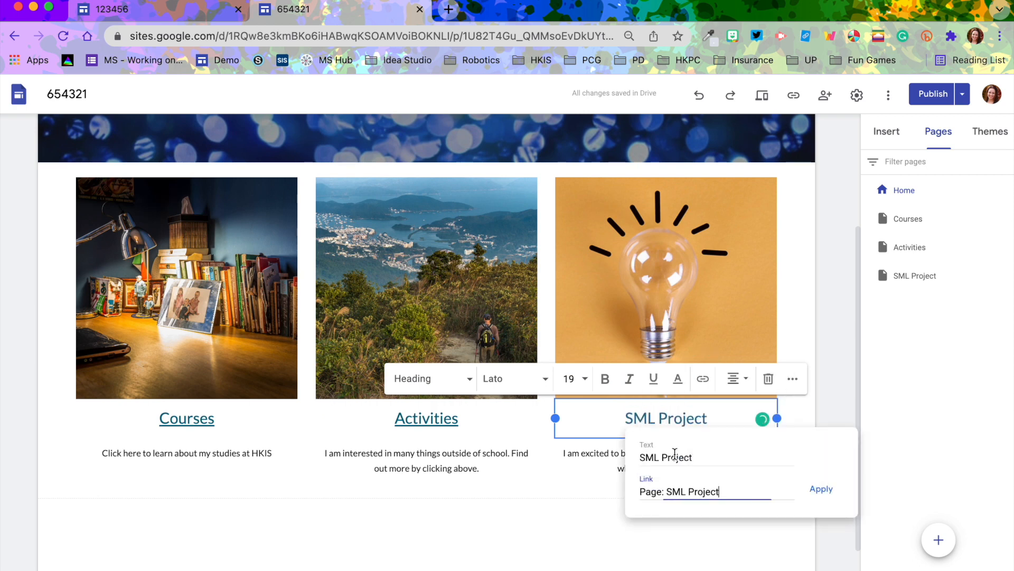
pyautogui.click(822, 487)
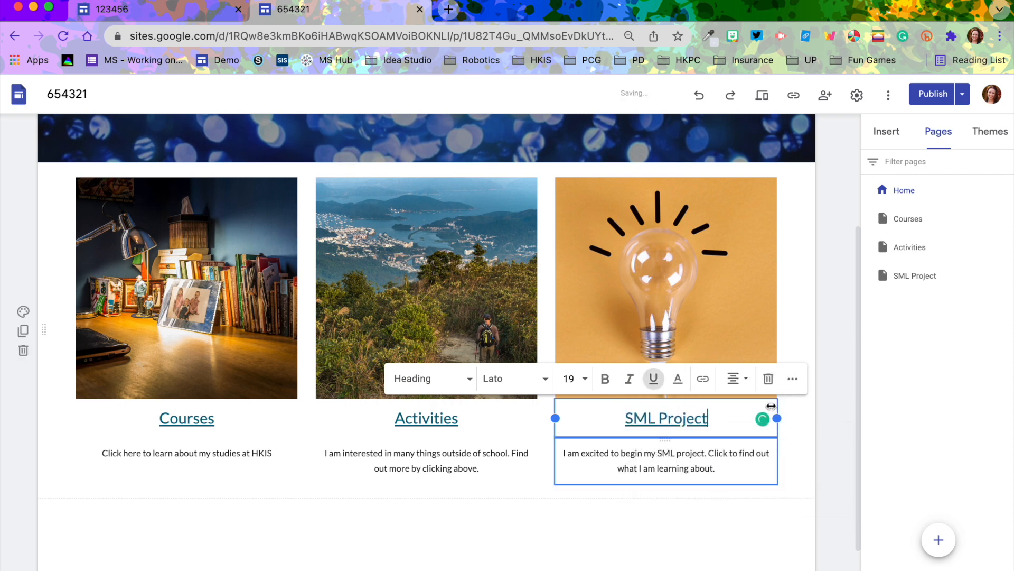
# Link the Courses image to the Courses page
pyautogui.click(199, 321)
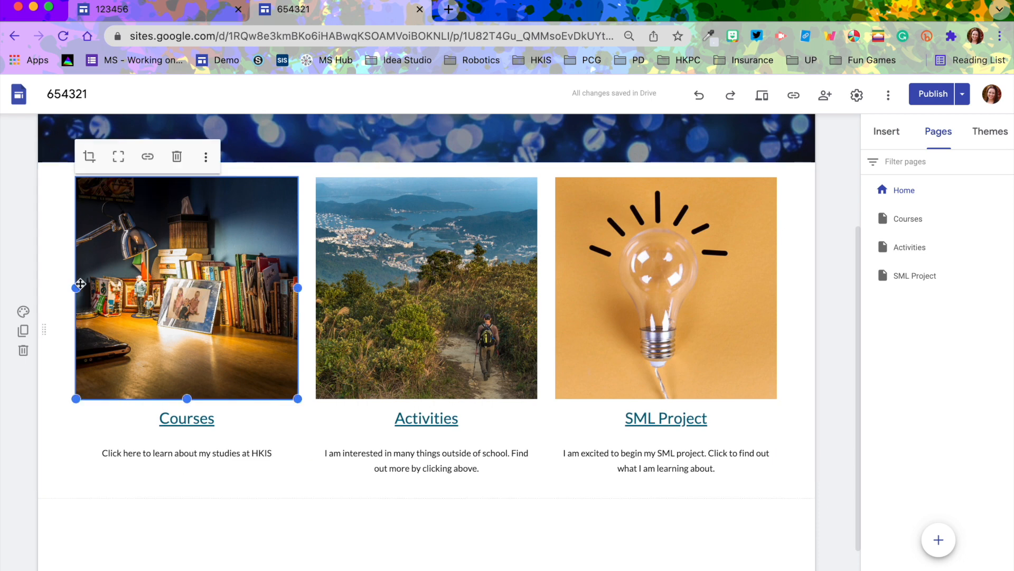
pyautogui.click(60, 272)
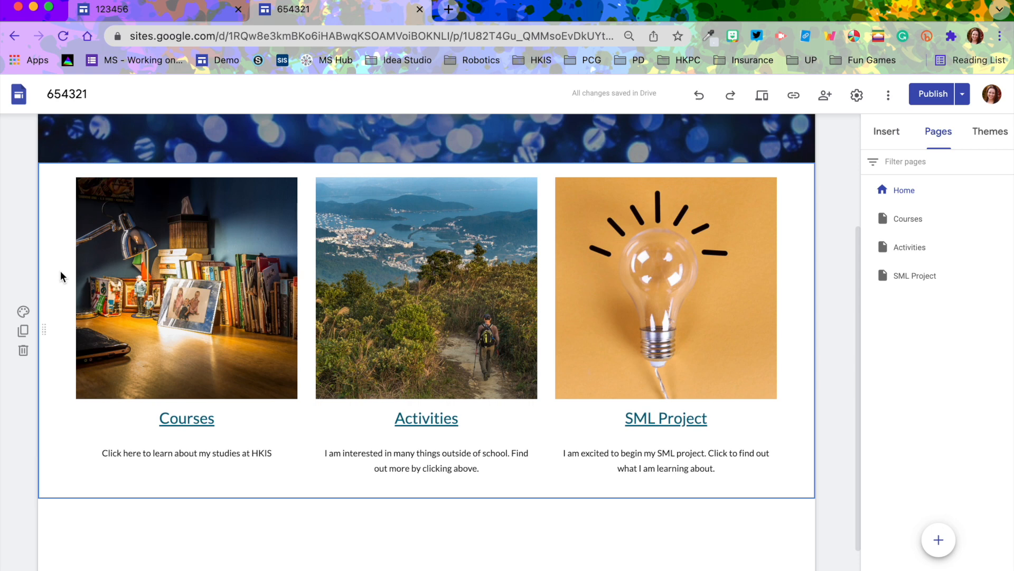
pyautogui.click(149, 301)
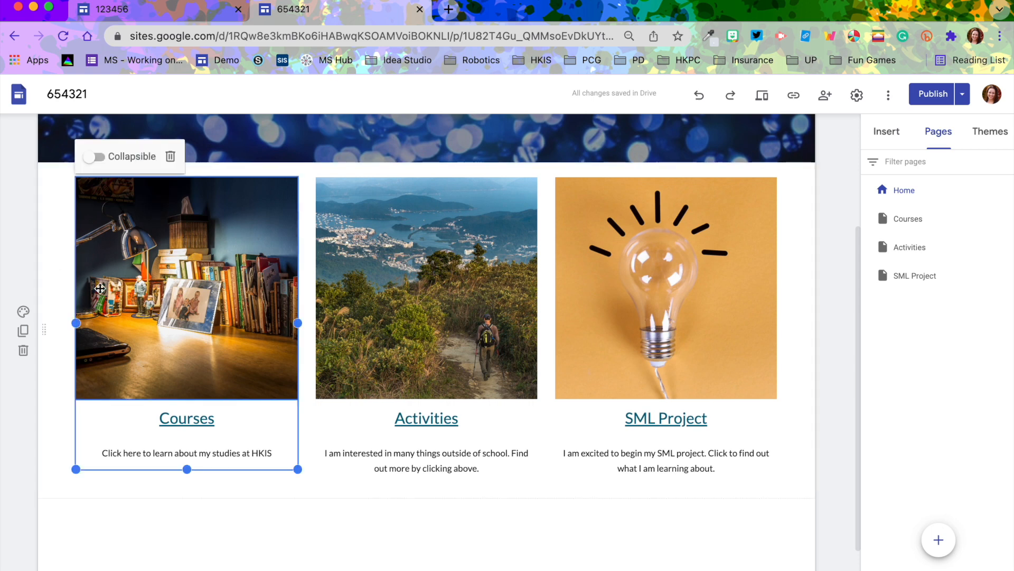
pyautogui.click(177, 251)
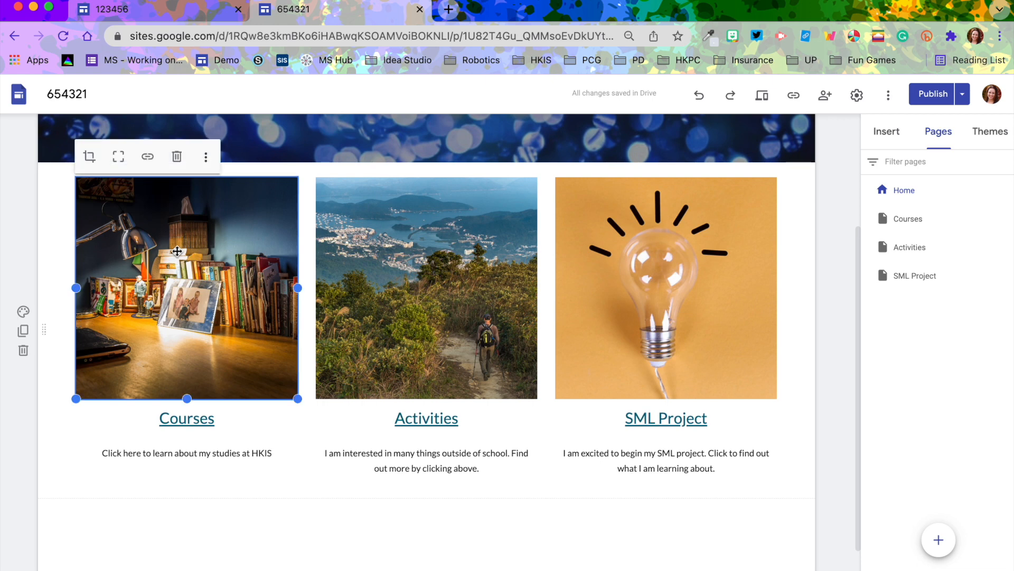
pyautogui.click(150, 157)
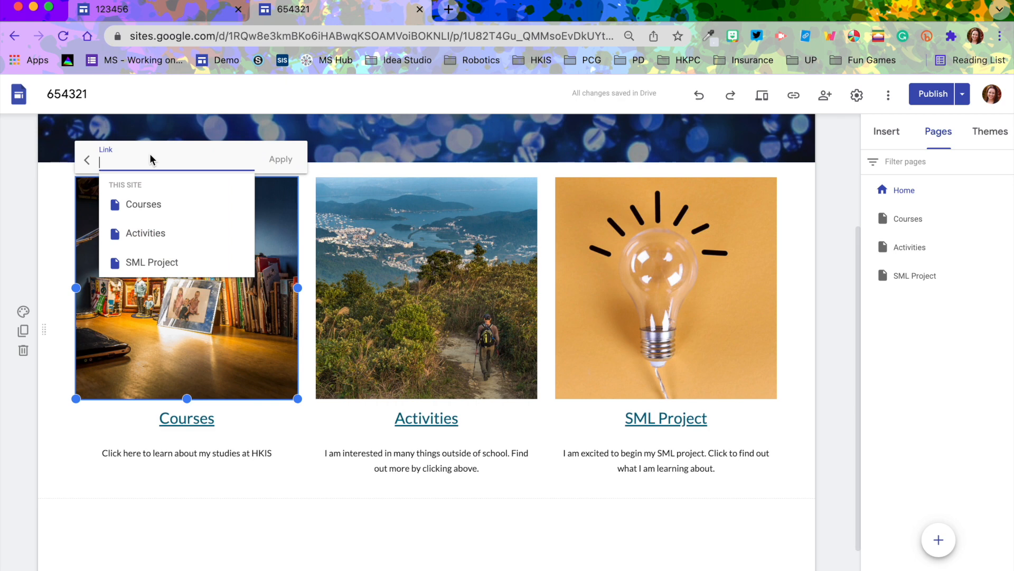
pyautogui.click(145, 207)
pyautogui.click(281, 159)
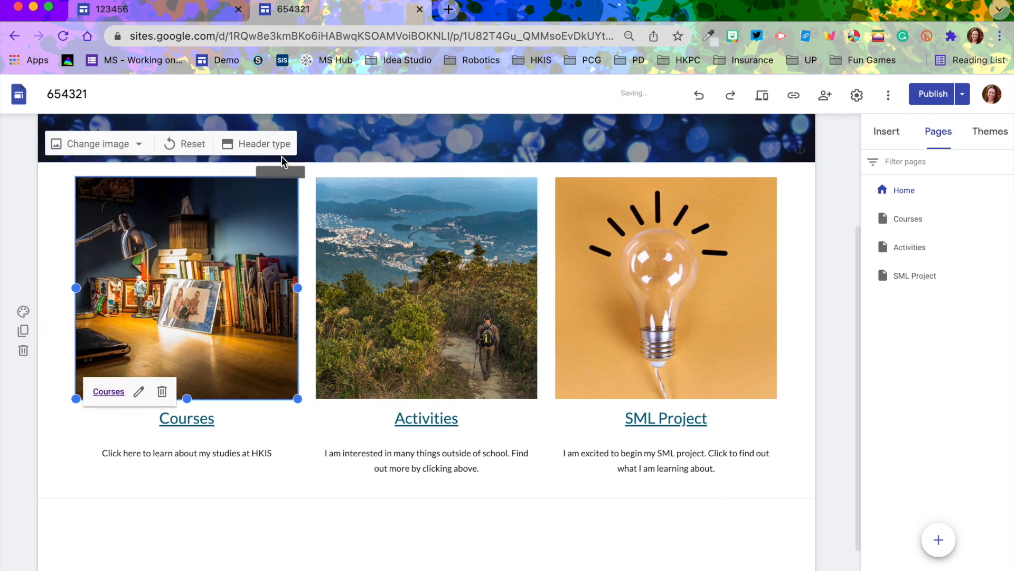
# Link the Activities image to the Activities page
pyautogui.click(439, 264)
pyautogui.click(439, 264)
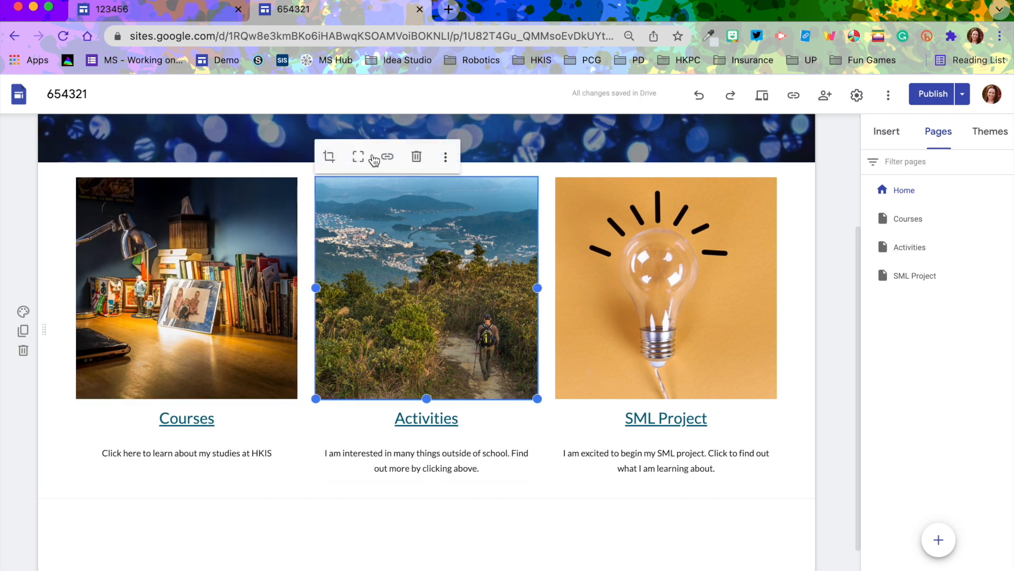
pyautogui.click(388, 157)
pyautogui.click(389, 238)
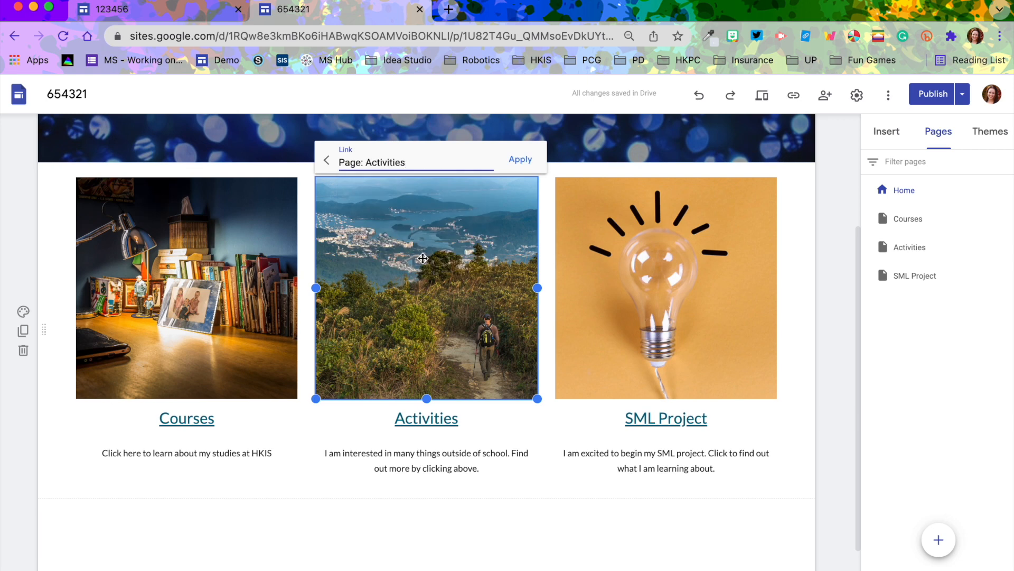
pyautogui.click(521, 159)
# Link the lightbulb image to the SML Project page
pyautogui.click(571, 191)
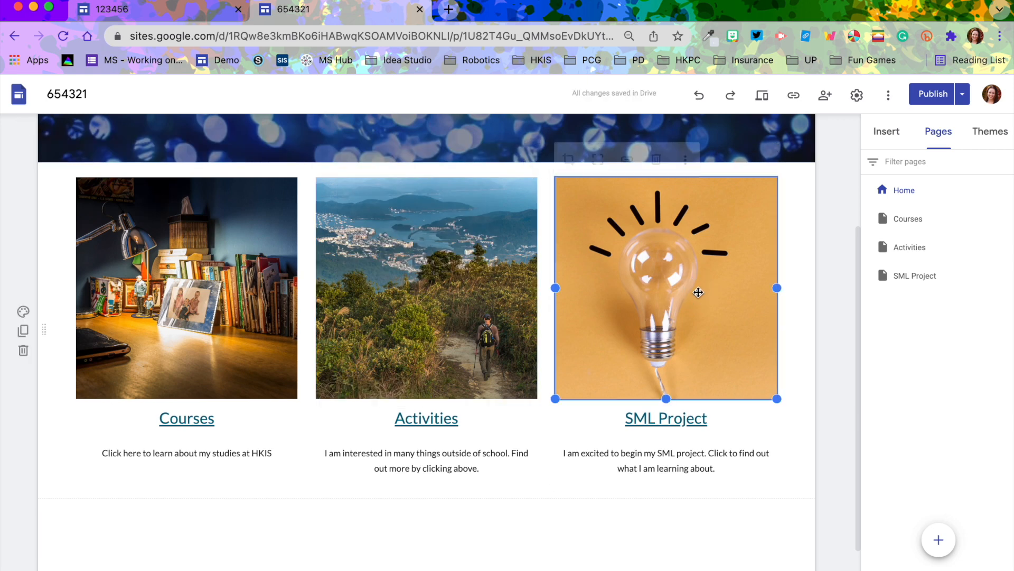
pyautogui.click(626, 157)
pyautogui.click(616, 260)
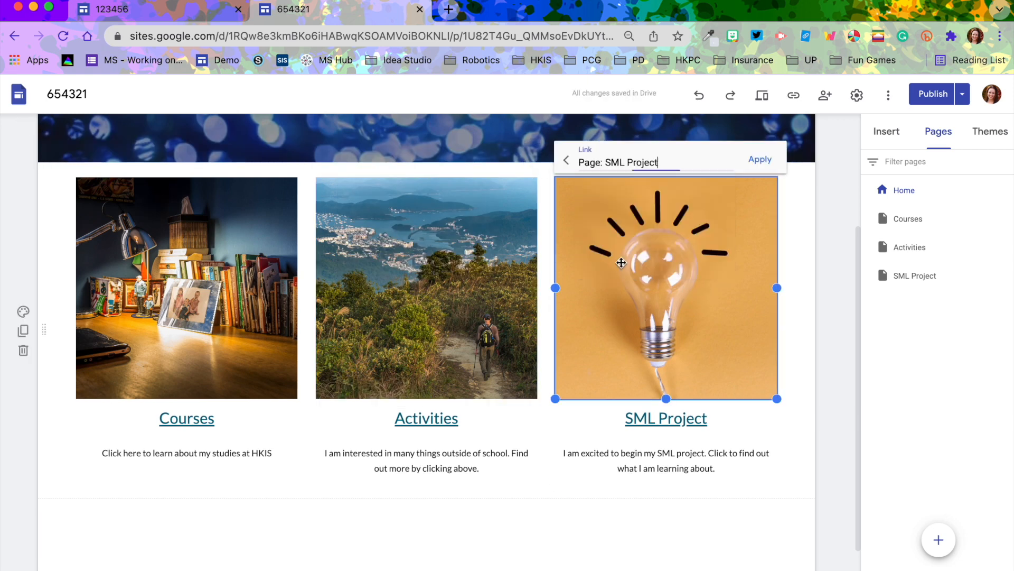
pyautogui.click(757, 160)
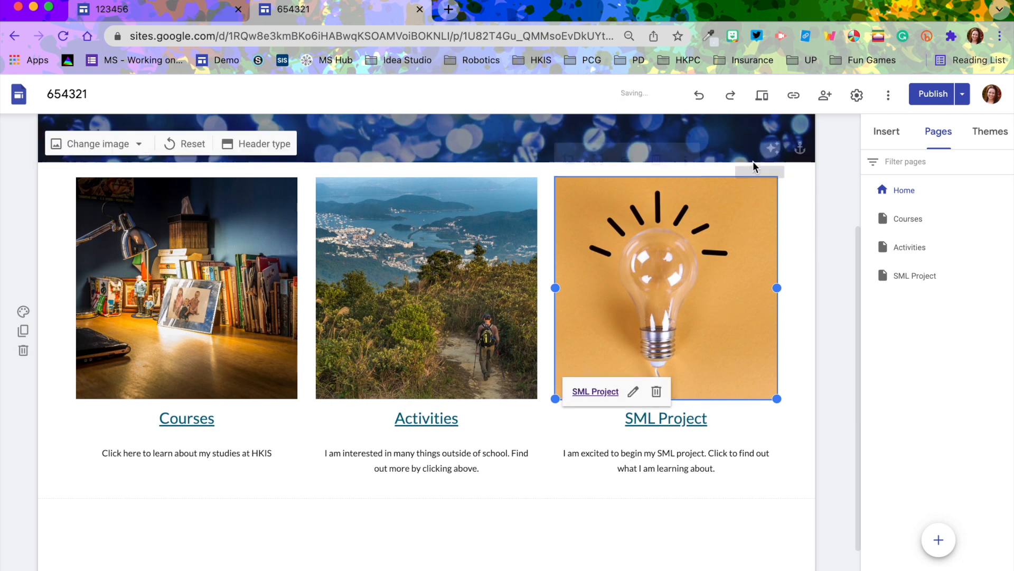
pyautogui.click(797, 281)
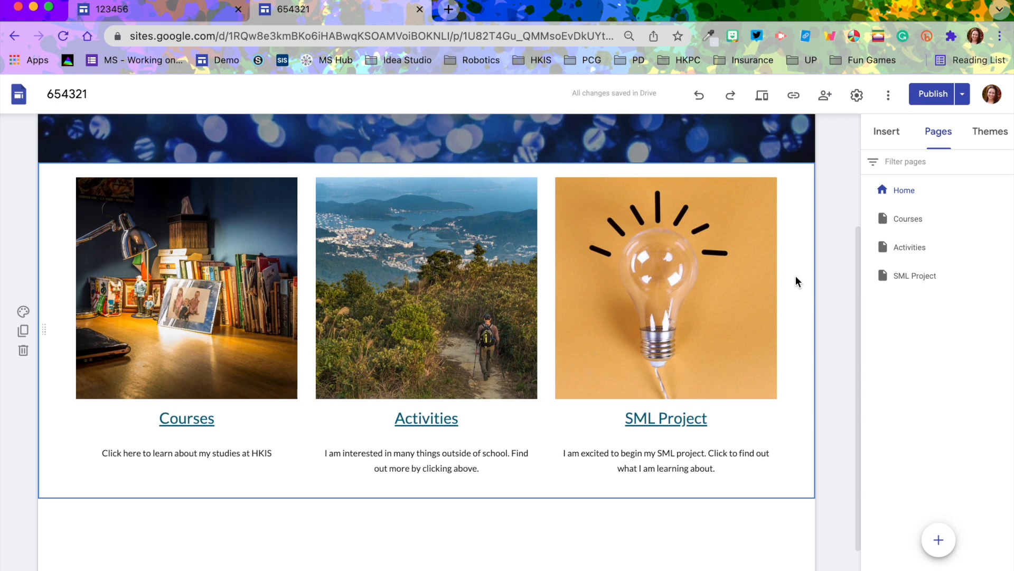
# Open the Courses page and insert two three-image layout sections
pyautogui.click(915, 221)
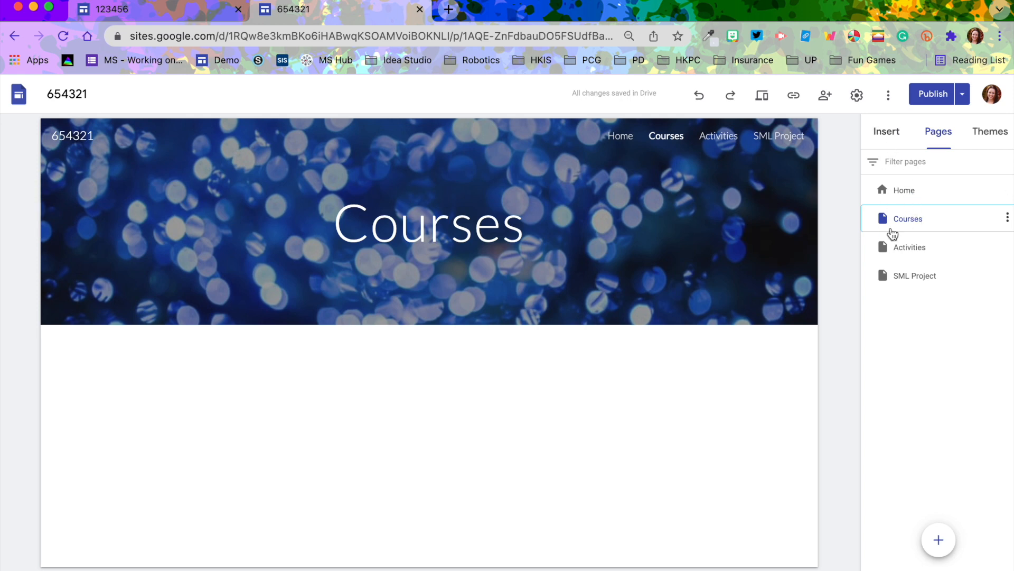
pyautogui.click(885, 136)
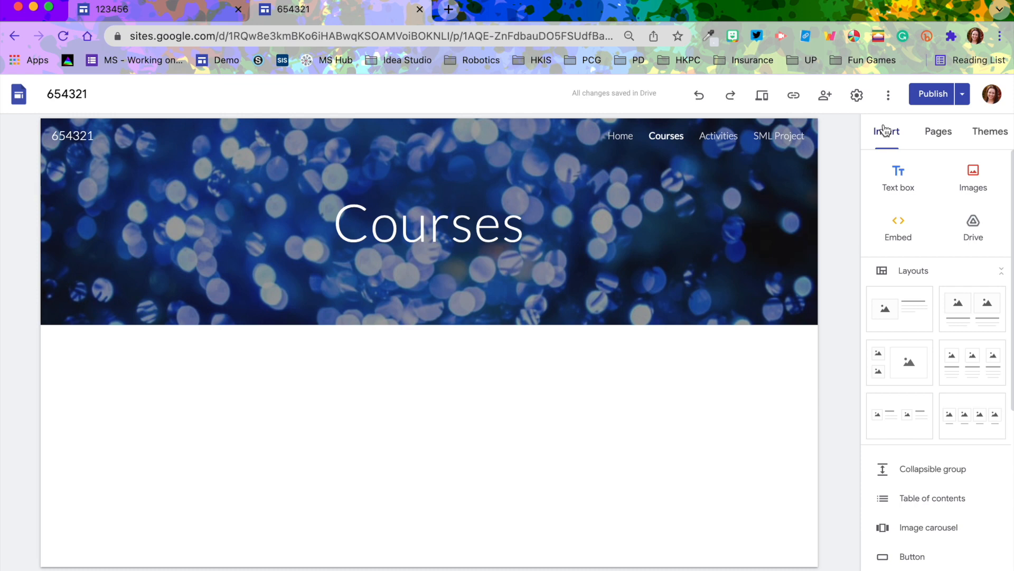
pyautogui.click(964, 374)
pyautogui.click(964, 373)
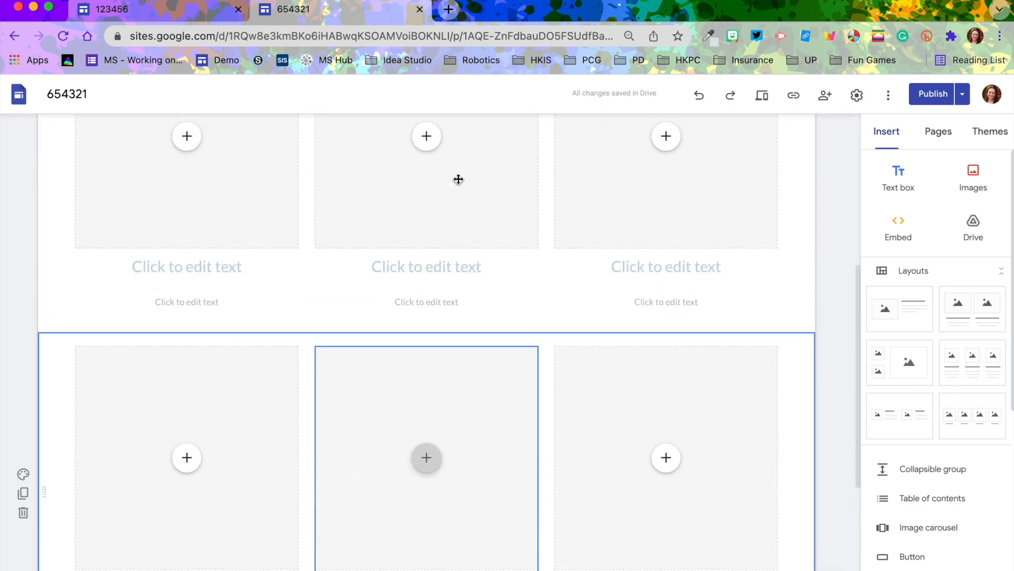
# Title the first row's headings Computing To Learn, Art and Religious Studies
pyautogui.click(206, 290)
pyautogui.write('Co')
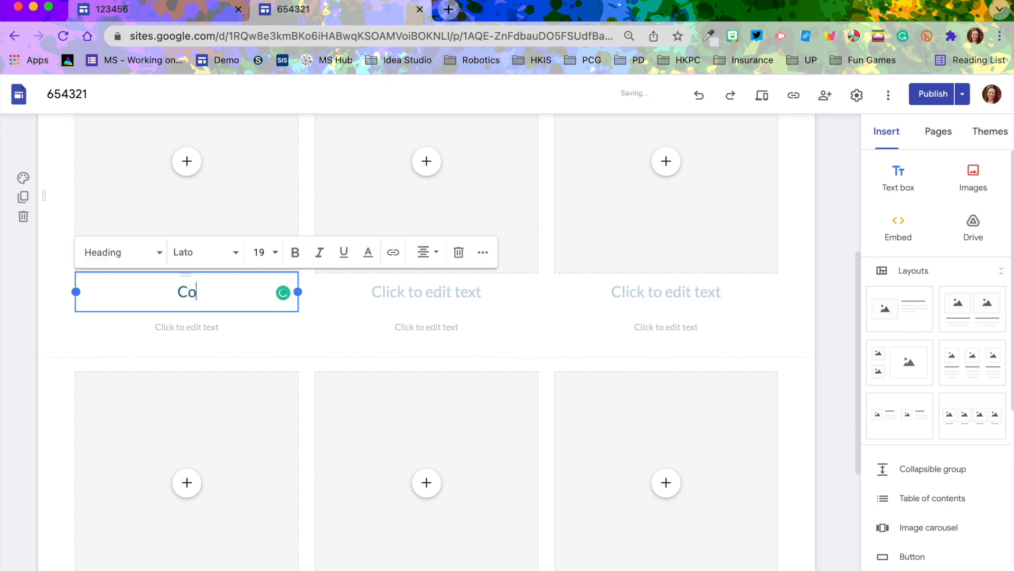
pyautogui.write('mputing To Learn')
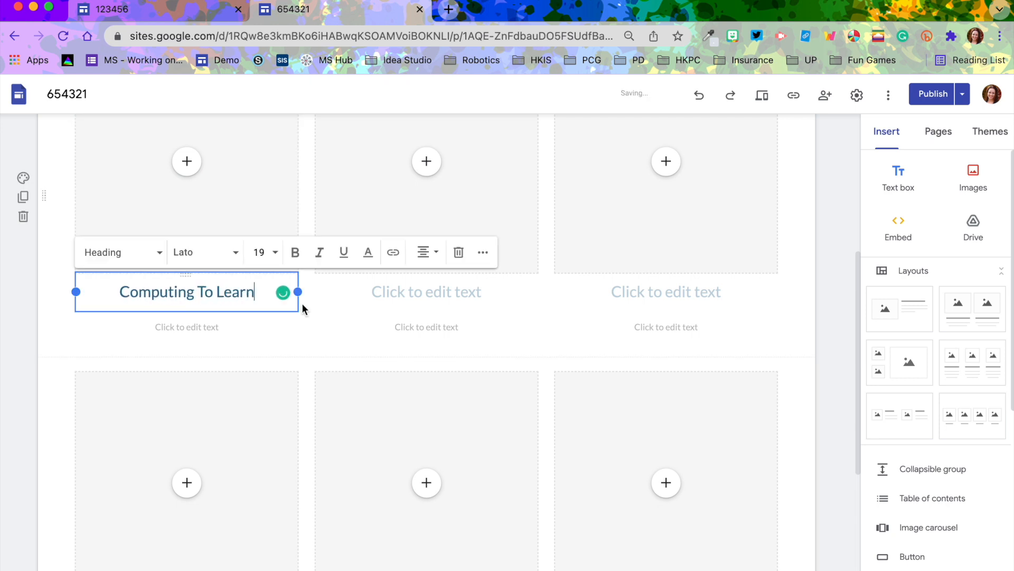
pyautogui.click(426, 290)
pyautogui.write('Art')
pyautogui.click(666, 292)
pyautogui.write('Religious St')
# Title the second row's headings Culinary Arts, Drama and Health
pyautogui.scroll(-4, 202, 380)
pyautogui.click(203, 380)
pyautogui.write('Culinary Arts')
pyautogui.click(430, 389)
pyautogui.write('Drama')
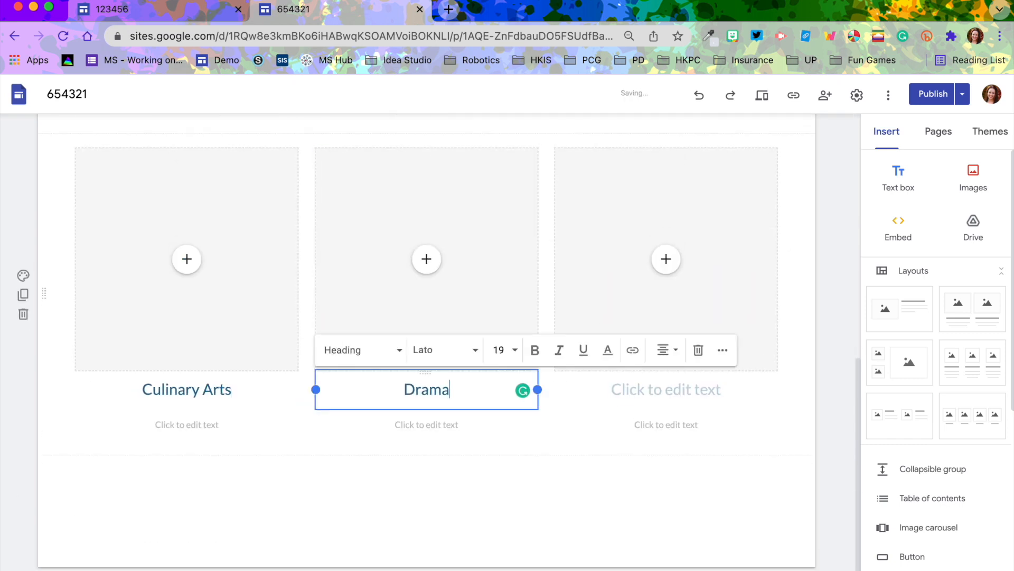
pyautogui.click(665, 389)
pyautogui.write('Health')
pyautogui.click(802, 414)
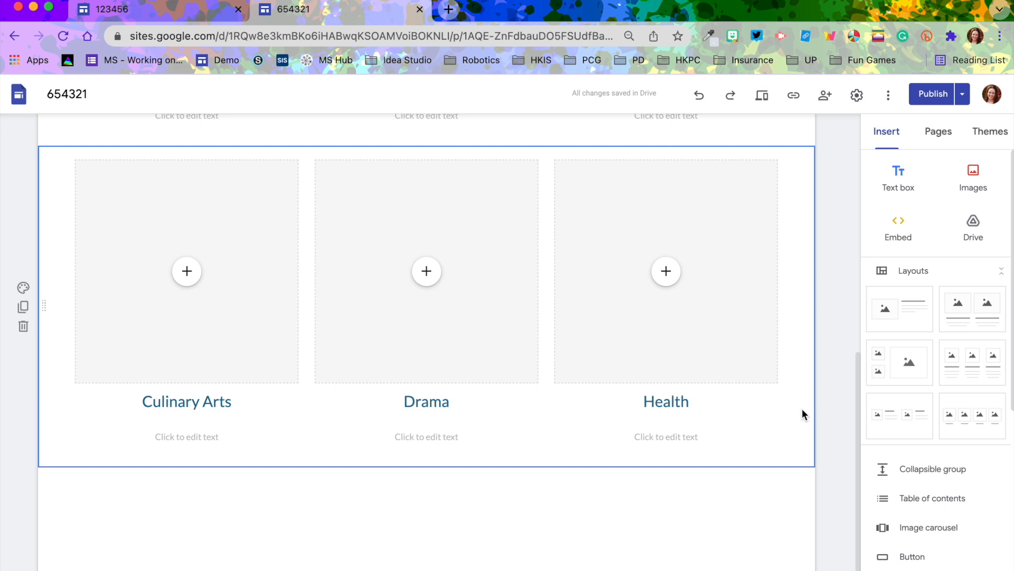
# Remove the placeholder description text boxes beneath all six course headings
pyautogui.click(203, 436)
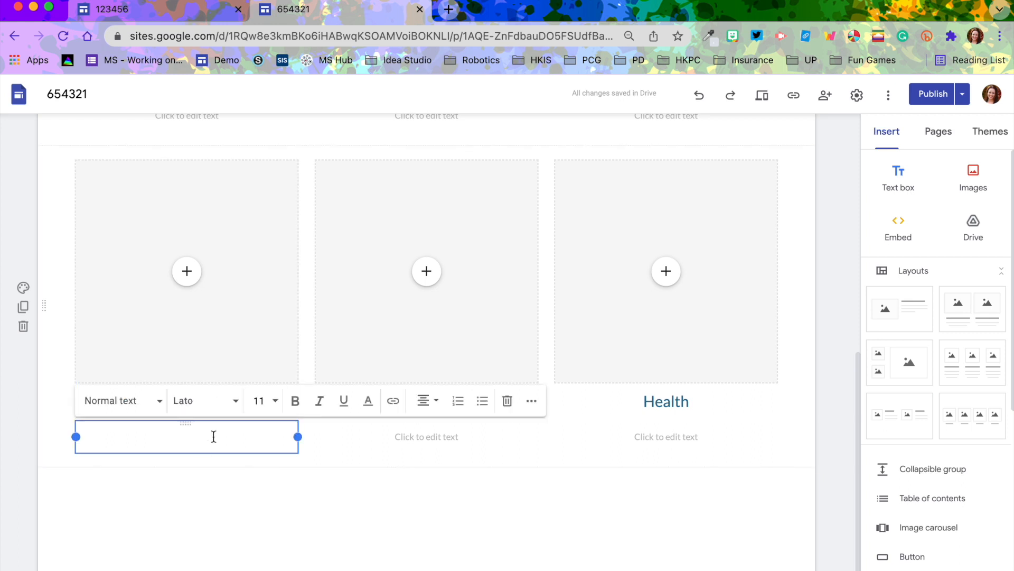
pyautogui.click(509, 408)
pyautogui.click(446, 437)
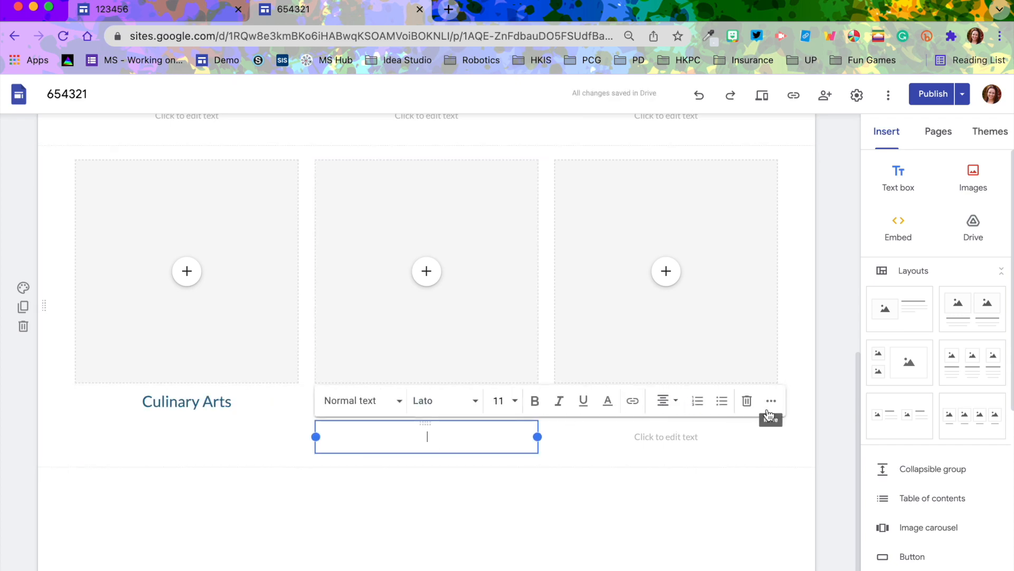
pyautogui.click(681, 436)
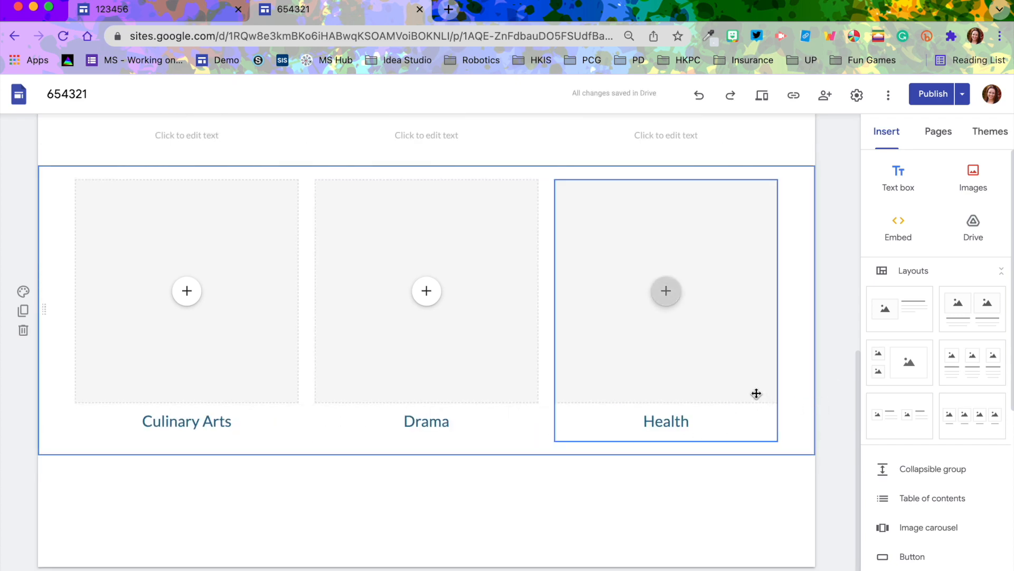
pyautogui.scroll(3, 757, 393)
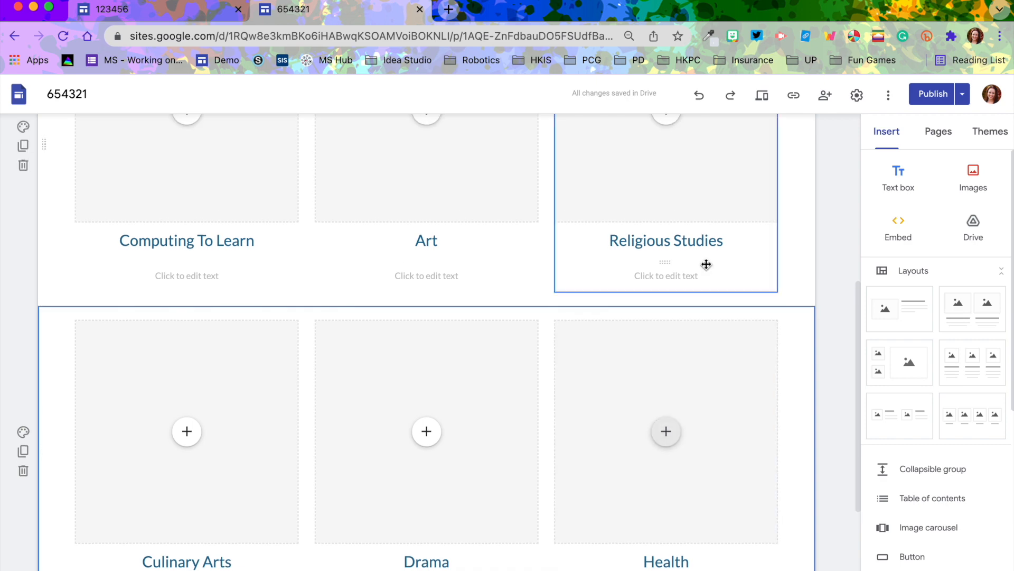
pyautogui.click(690, 277)
pyautogui.click(817, 241)
pyautogui.click(435, 406)
pyautogui.click(743, 368)
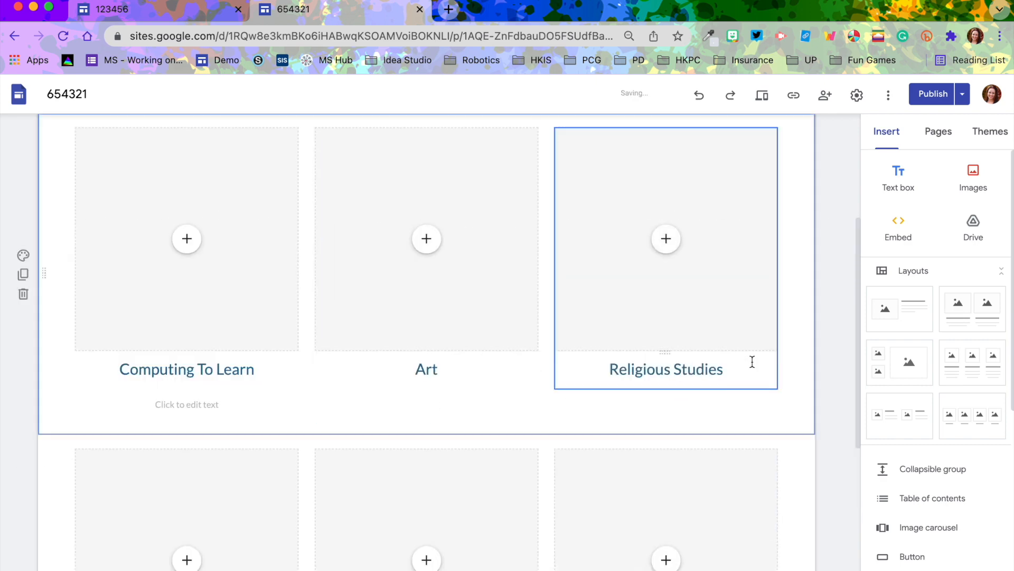
pyautogui.click(208, 405)
pyautogui.click(507, 369)
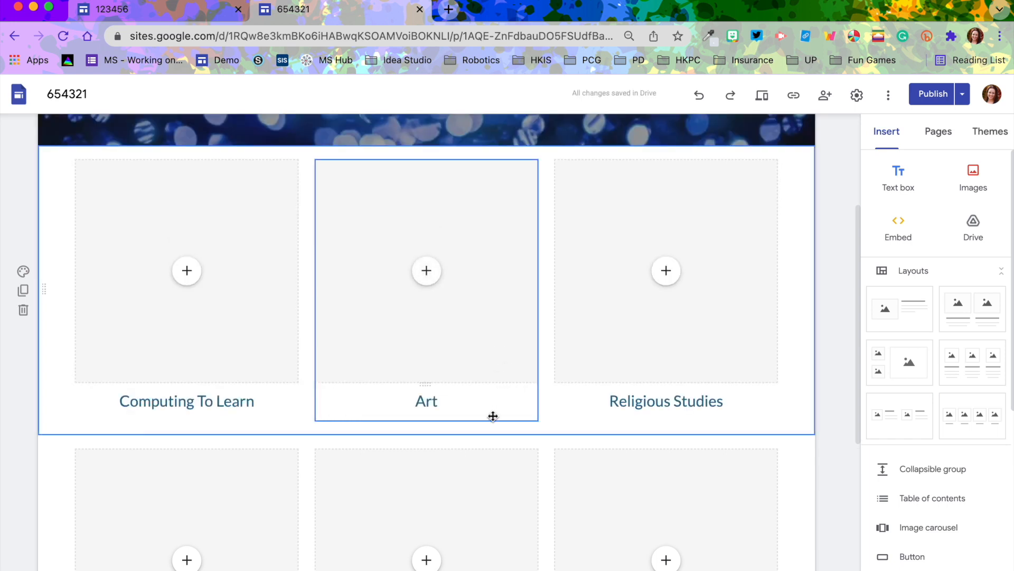
# Fill each of the six course image placeholders with a matching picture from Google Image Search
pyautogui.click(184, 277)
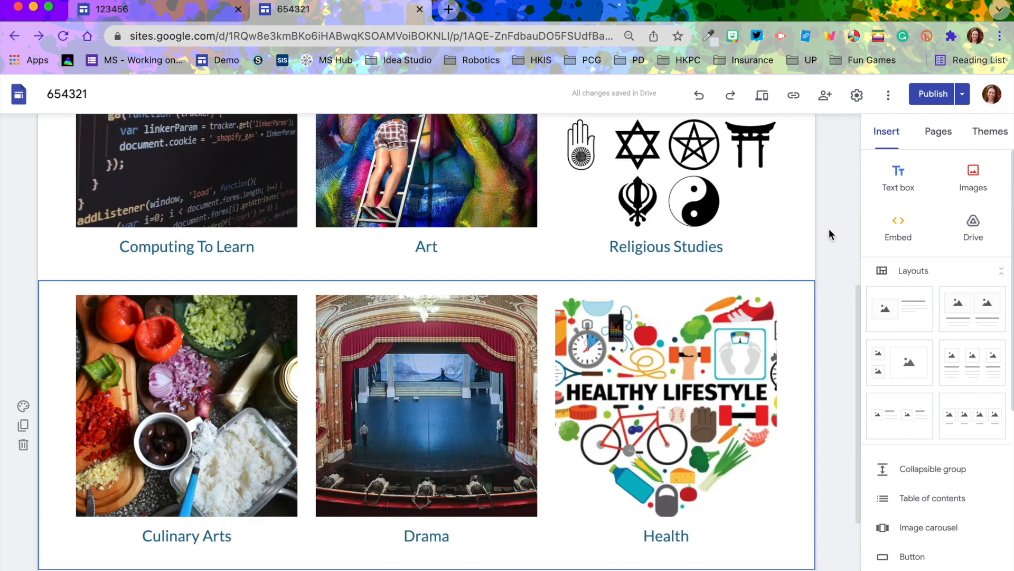
pyautogui.scroll(2, 829, 228)
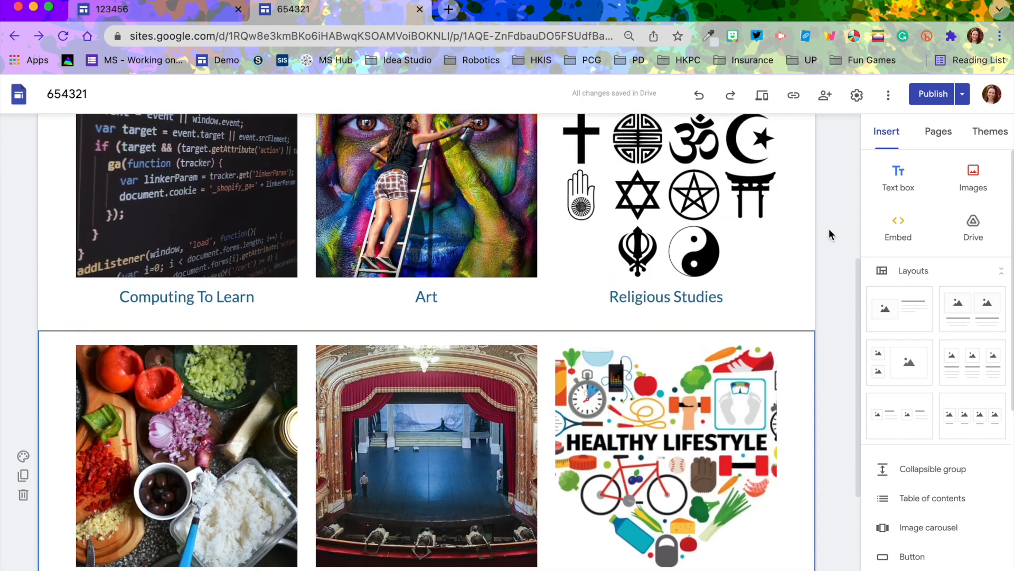
pyautogui.scroll(5, 829, 234)
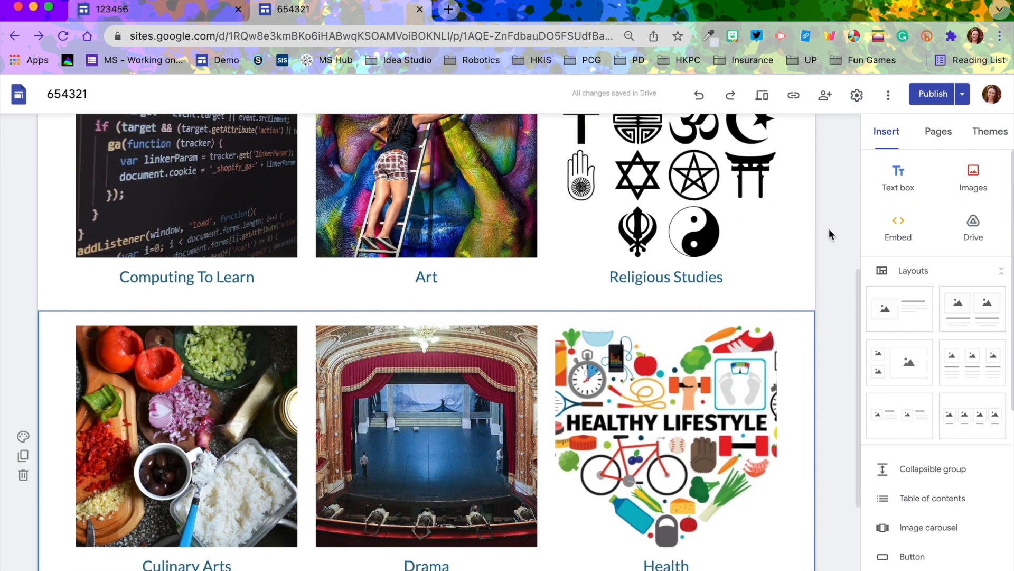
pyautogui.scroll(-7, 829, 234)
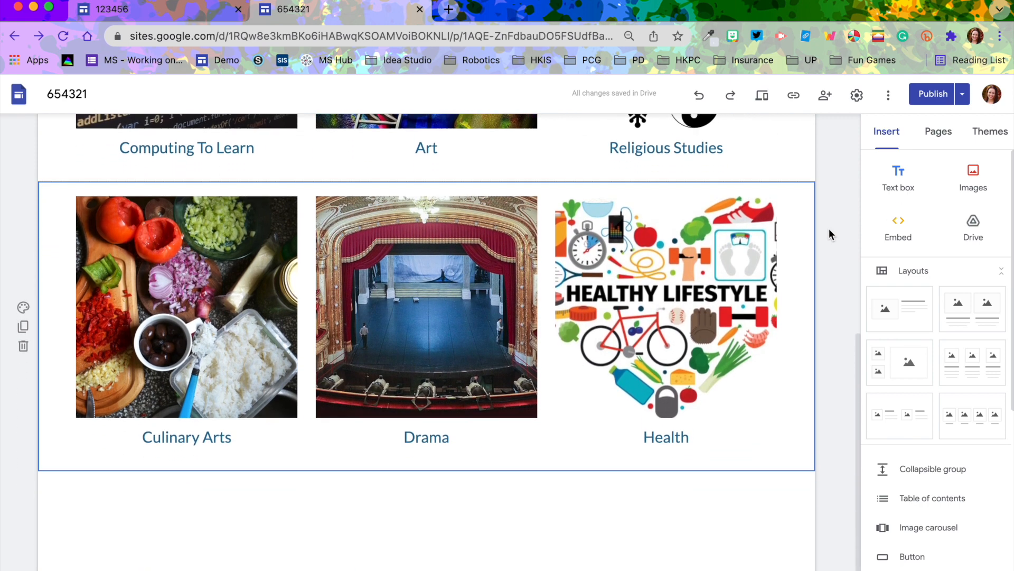
pyautogui.scroll(5, 829, 234)
pyautogui.scroll(2, 829, 228)
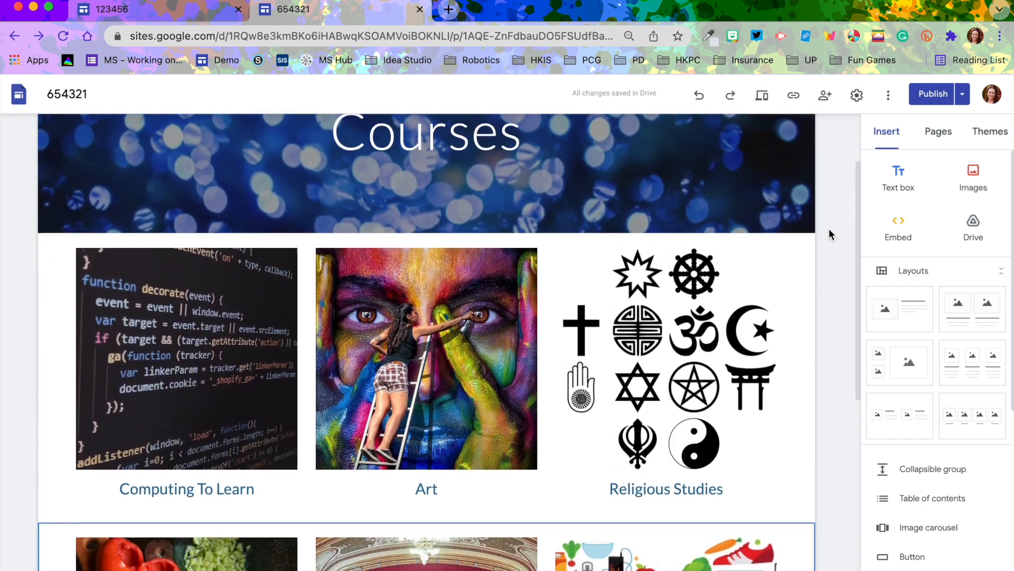
# Create a new page named Computing To Learn
pyautogui.click(937, 136)
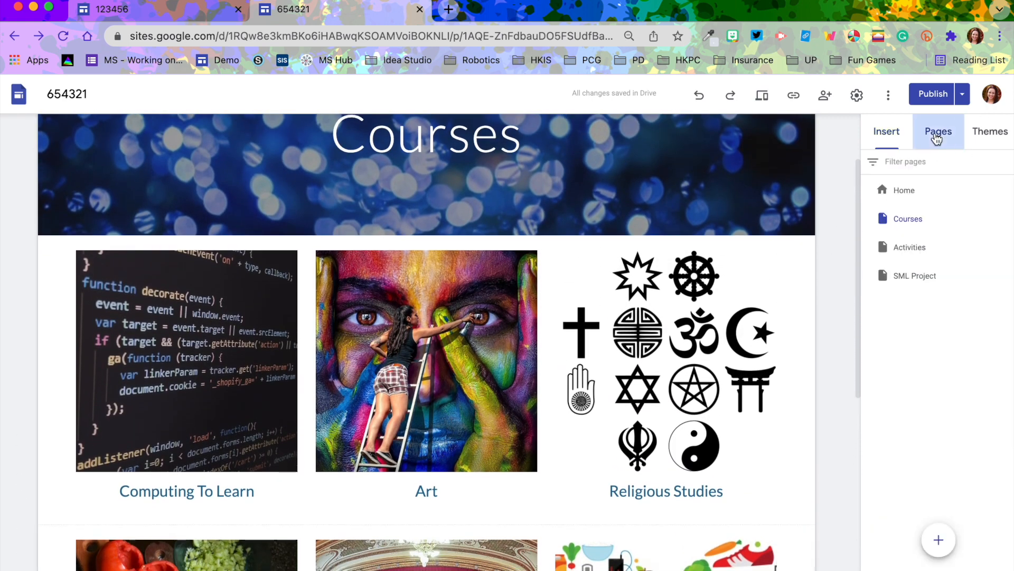
pyautogui.moveTo(939, 539)
pyautogui.click(939, 480)
pyautogui.write('Computing To Learn')
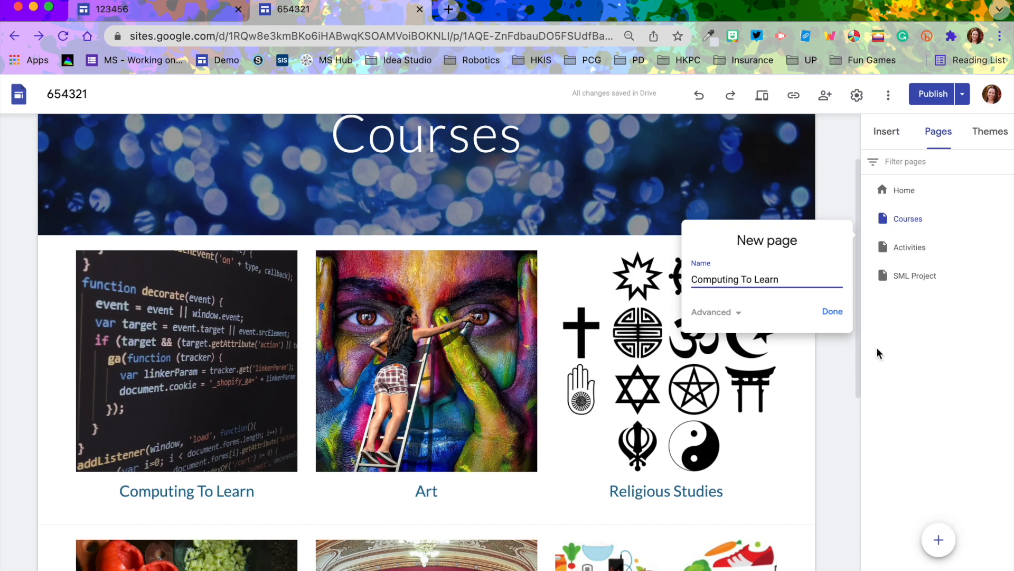
pyautogui.click(833, 311)
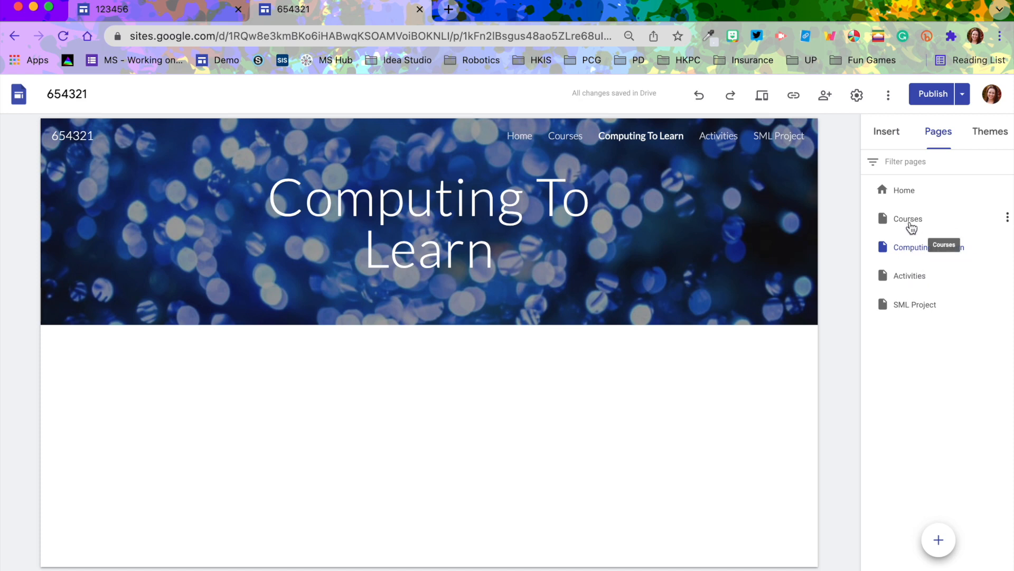
# Nest Computing To Learn, Art, Culinary Arts, Religious Studies and Drama under Courses as subpages
pyautogui.moveTo(910, 253); pyautogui.dragTo(893, 217)
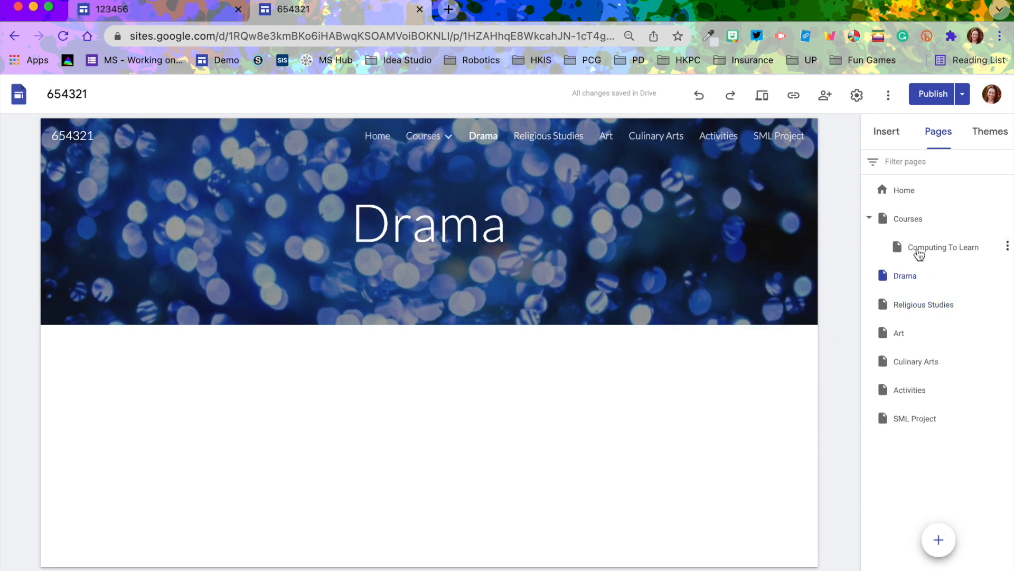
pyautogui.moveTo(902, 277); pyautogui.dragTo(901, 222)
pyautogui.moveTo(903, 313); pyautogui.dragTo(906, 227)
pyautogui.moveTo(904, 337); pyautogui.dragTo(901, 221)
pyautogui.moveTo(905, 364); pyautogui.dragTo(910, 226)
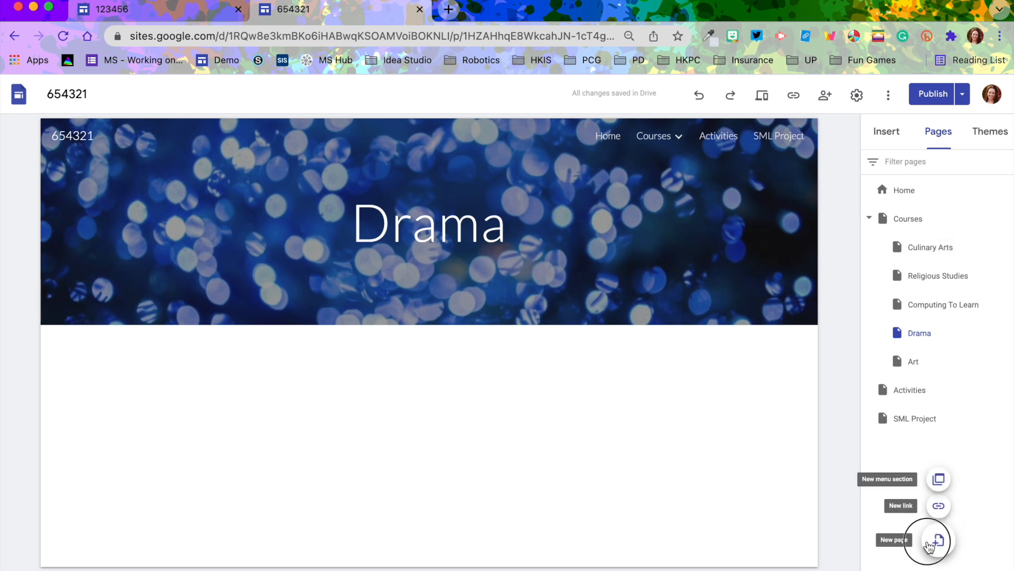
# Create a Health page and nest it under Courses
pyautogui.click(931, 543)
pyautogui.write('Health')
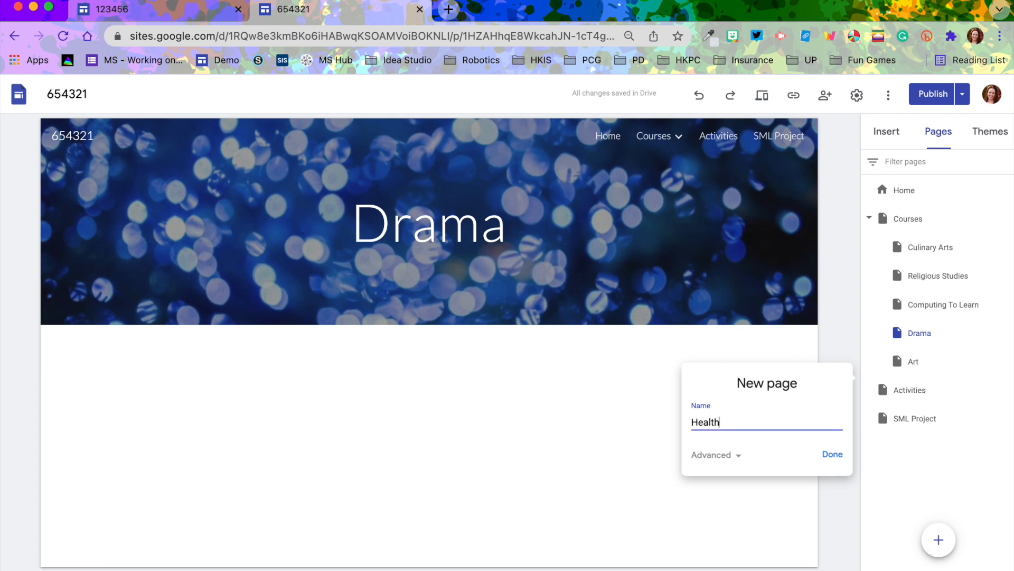
pyautogui.click(834, 456)
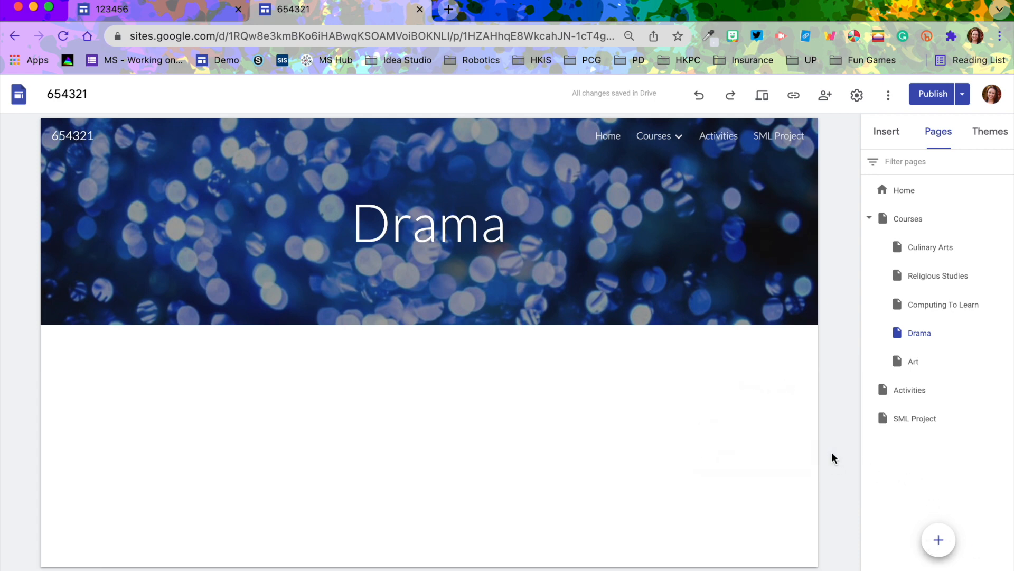
pyautogui.moveTo(899, 391)
pyautogui.mouseDown()
pyautogui.moveTo(885, 218)
pyautogui.moveTo(896, 226)
pyautogui.mouseUp()
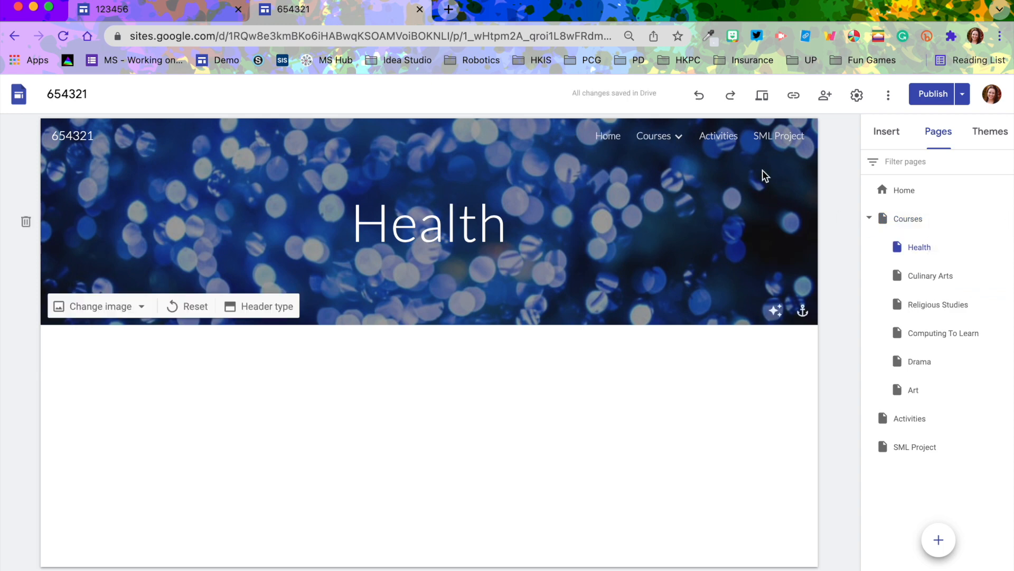
# Move Computing To Learn to the top of the Courses subpages and open it
pyautogui.moveTo(657, 135)
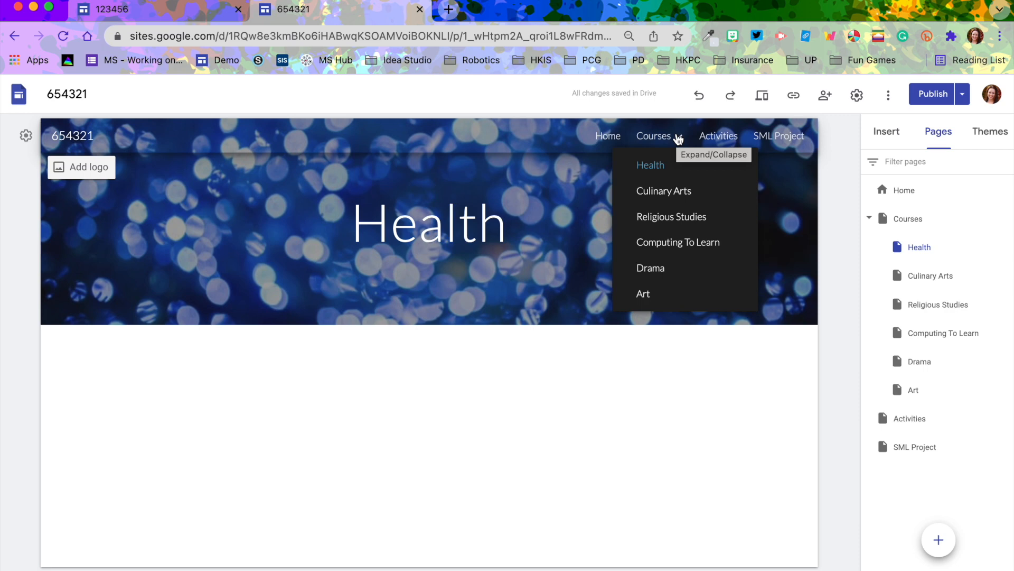
pyautogui.moveTo(932, 318)
pyautogui.mouseDown()
pyautogui.moveTo(921, 227)
pyautogui.moveTo(918, 235)
pyautogui.mouseUp()
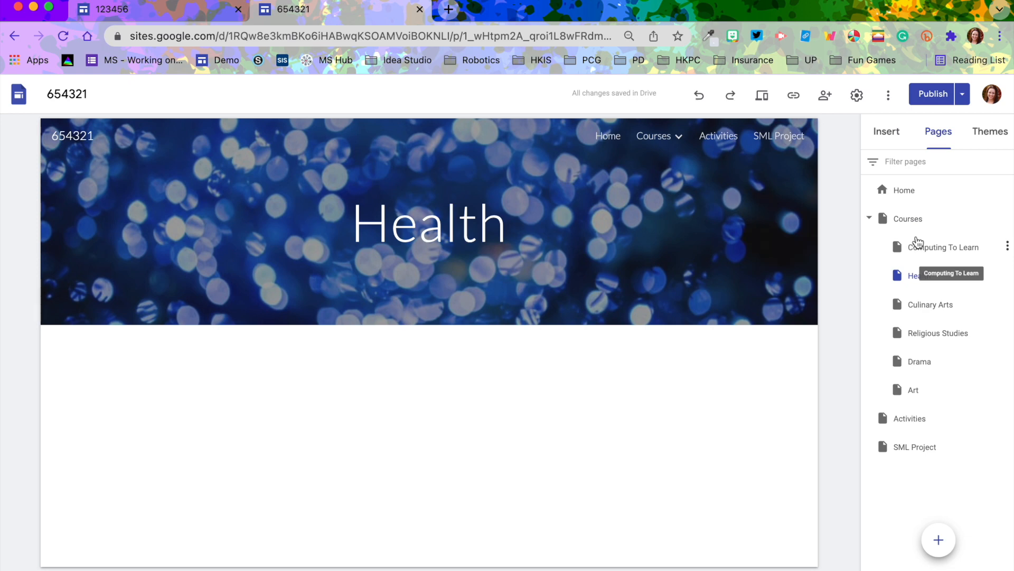
pyautogui.click(918, 246)
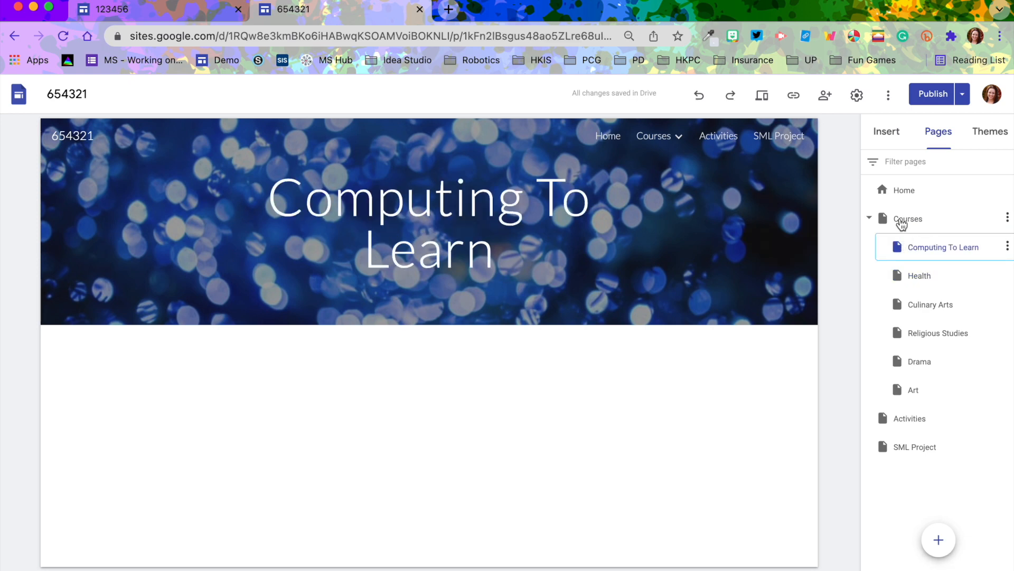
# Examine the Courses and Computing to Learn pages of the published 123456 portfolio for reference
pyautogui.click(141, 9)
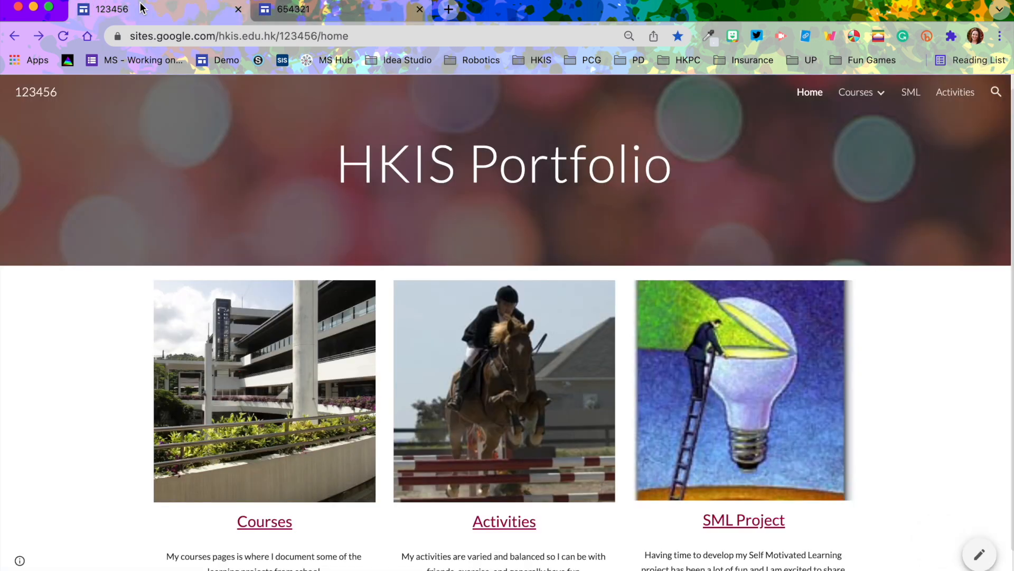
pyautogui.click(245, 523)
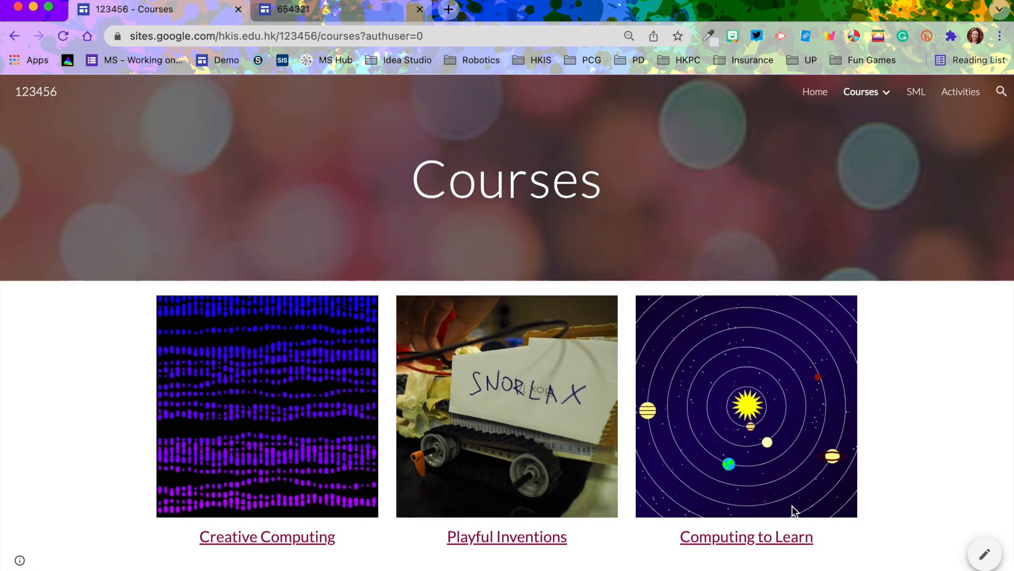
pyautogui.click(747, 539)
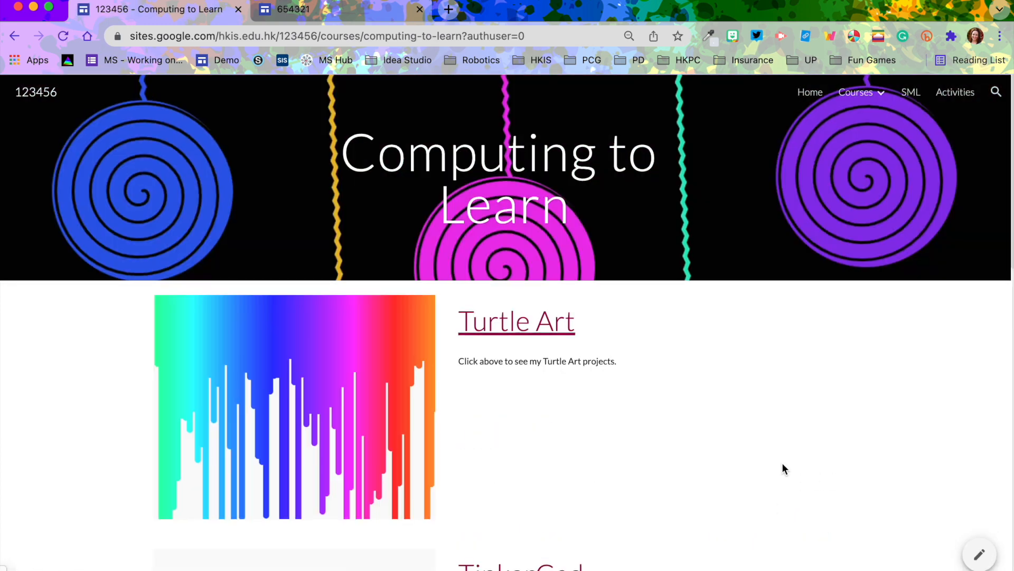
pyautogui.scroll(-5, 782, 462)
pyautogui.scroll(-10, 783, 468)
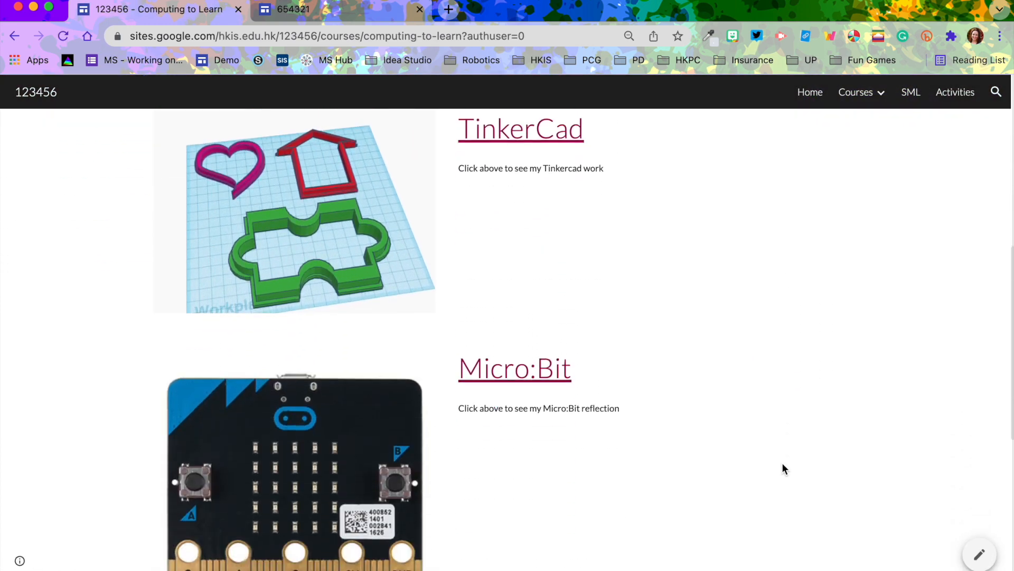
pyautogui.scroll(15, 782, 468)
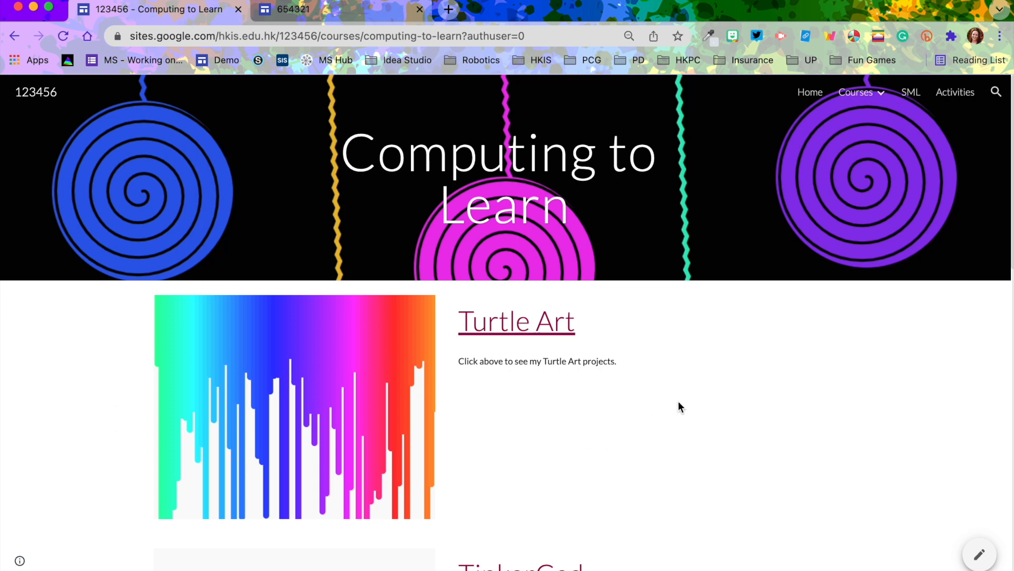
pyautogui.scroll(-5, 679, 404)
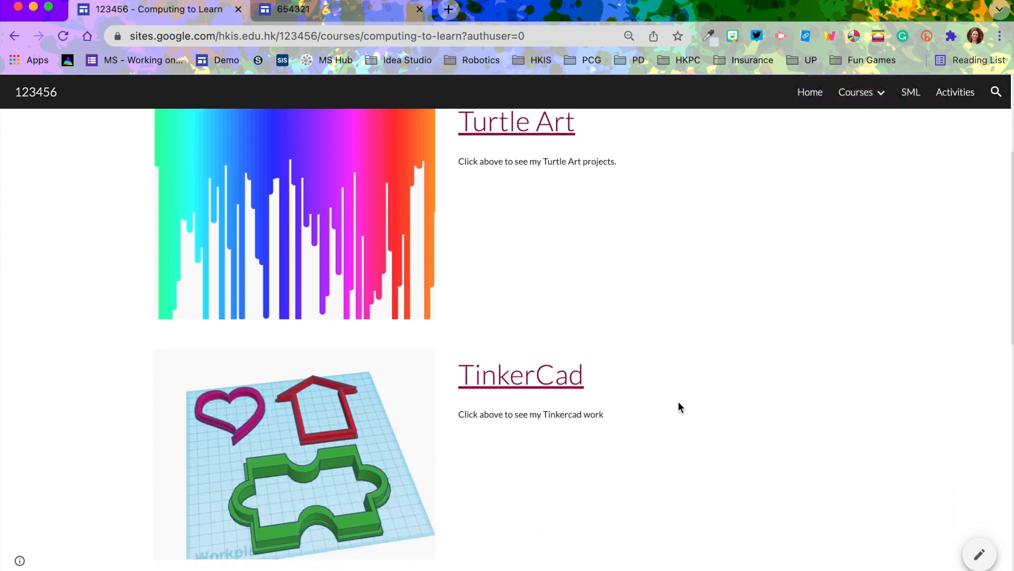
pyautogui.scroll(3, 678, 404)
pyautogui.scroll(-2, 678, 404)
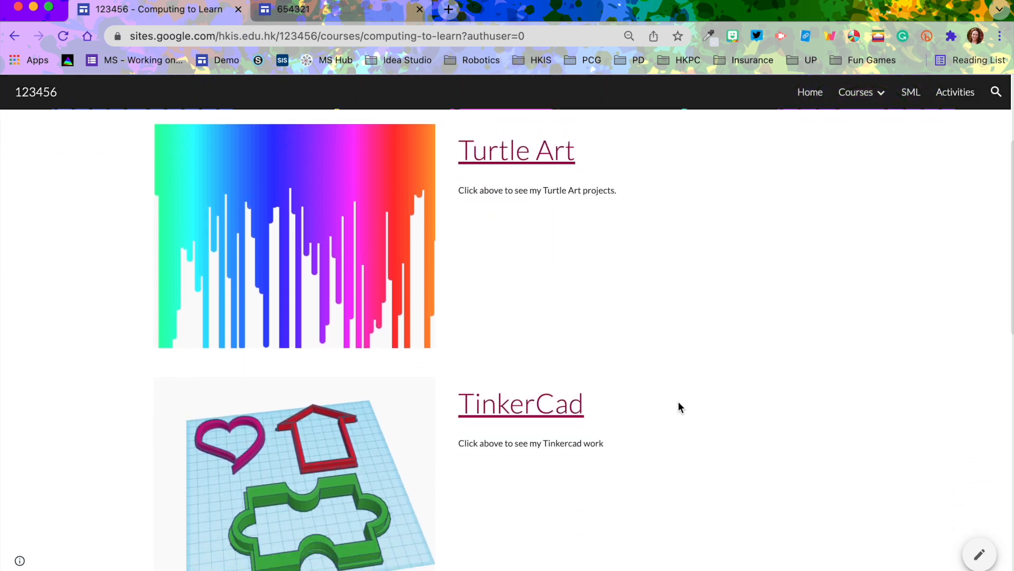
pyautogui.scroll(-6, 610, 496)
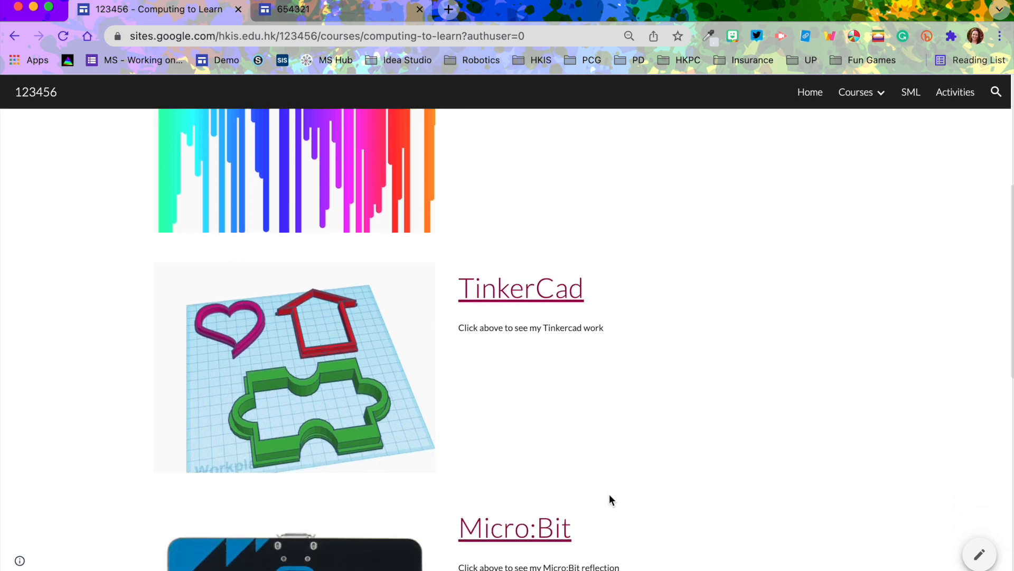
pyautogui.scroll(-8, 610, 500)
pyautogui.scroll(15, 610, 500)
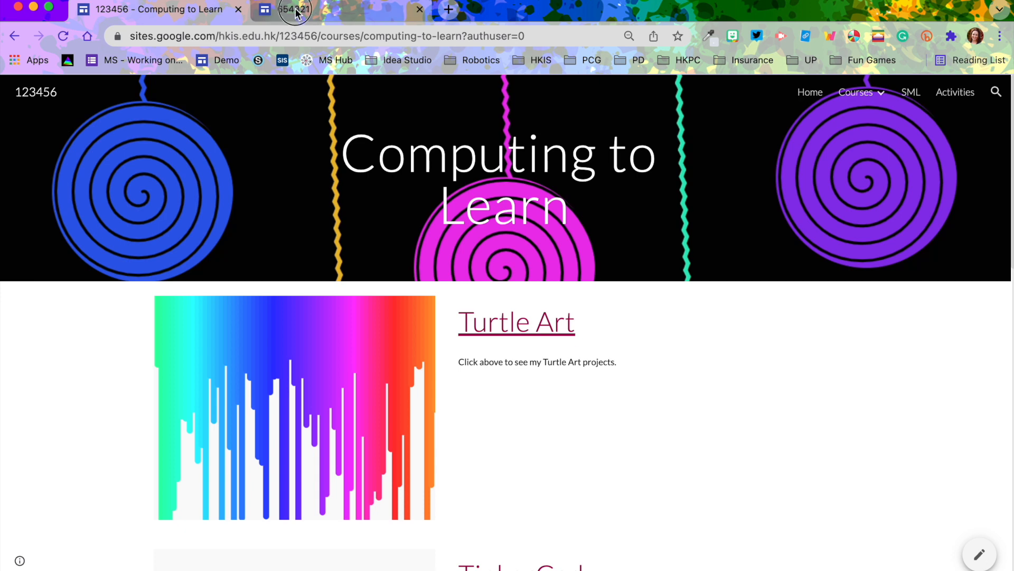
# Return to the 654321 site and create a subpage named TinkerCad
pyautogui.click(294, 10)
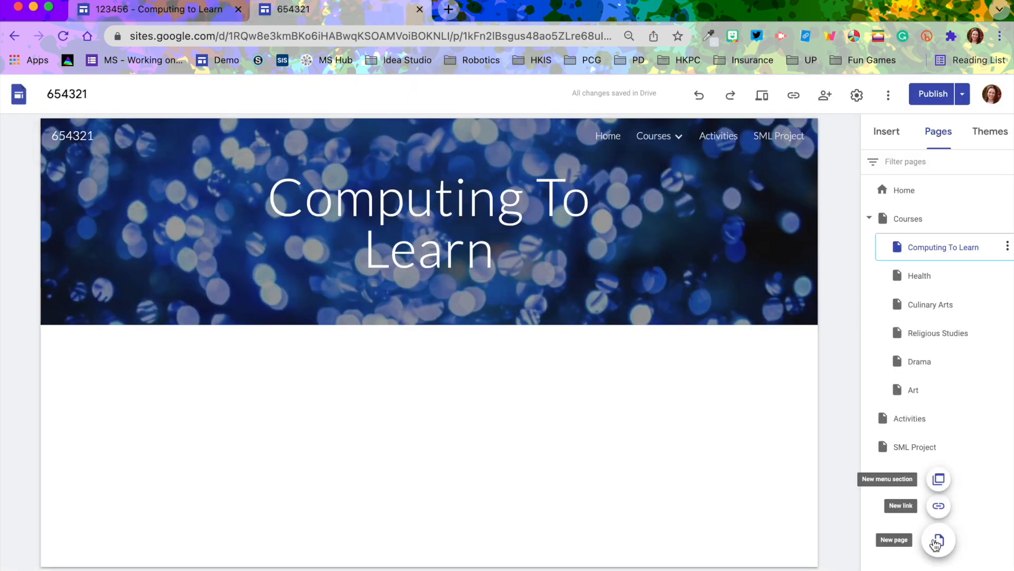
pyautogui.click(935, 543)
pyautogui.write('Tinke')
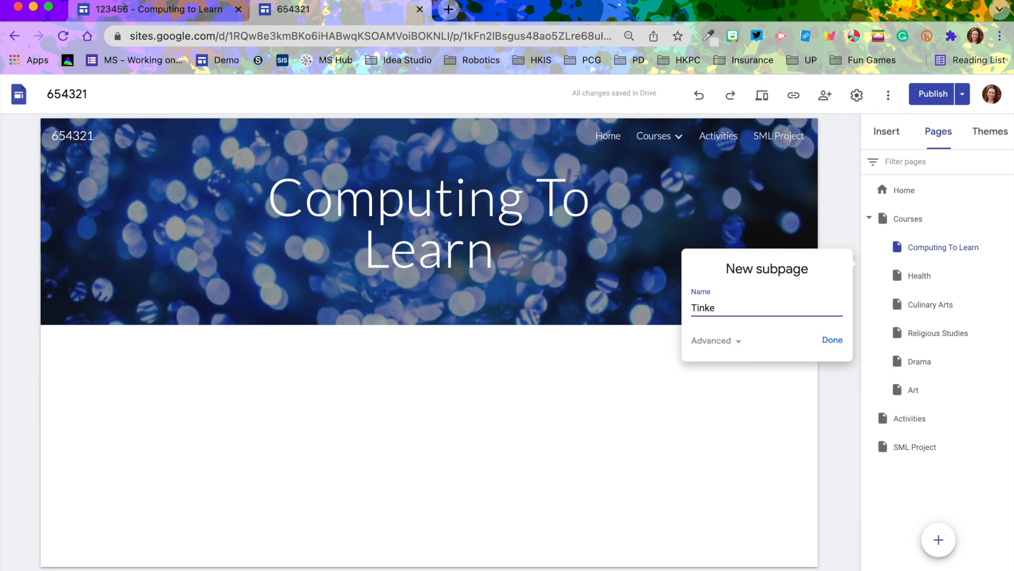
pyautogui.write('rCad')
pyautogui.click(832, 340)
# Create another subpage named Turtle Art
pyautogui.click(935, 537)
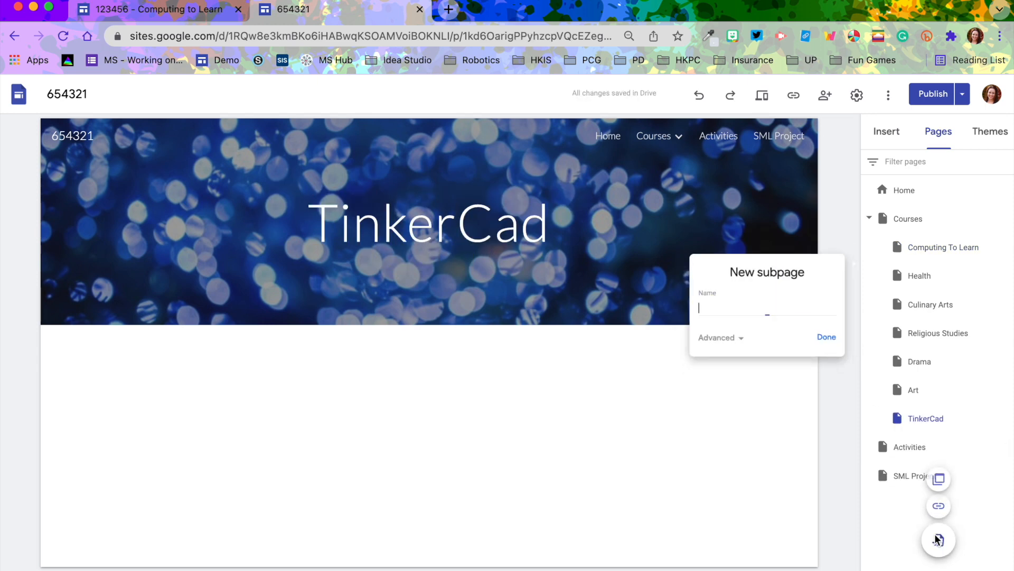
pyautogui.write('Turtle Art')
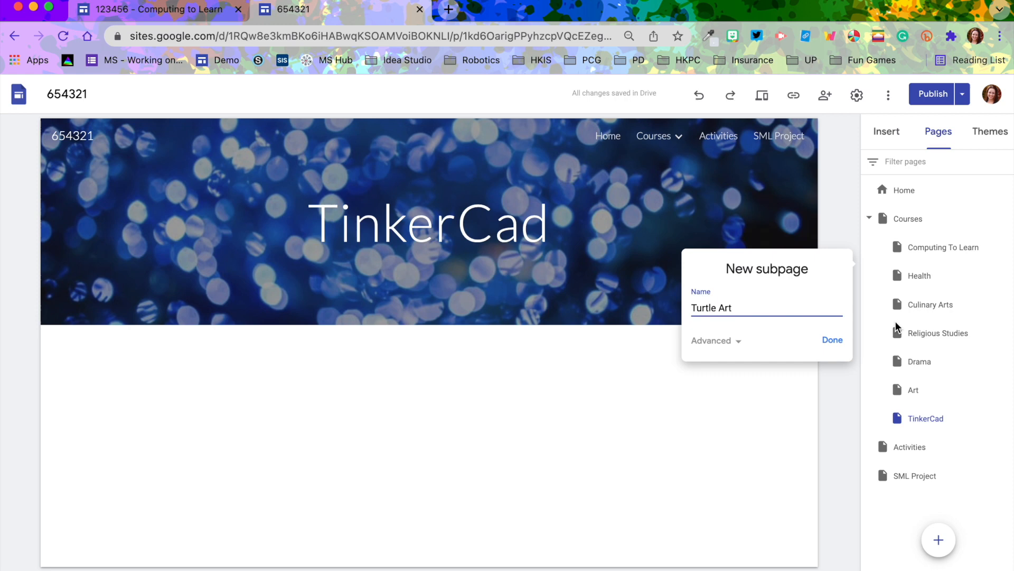
pyautogui.click(832, 340)
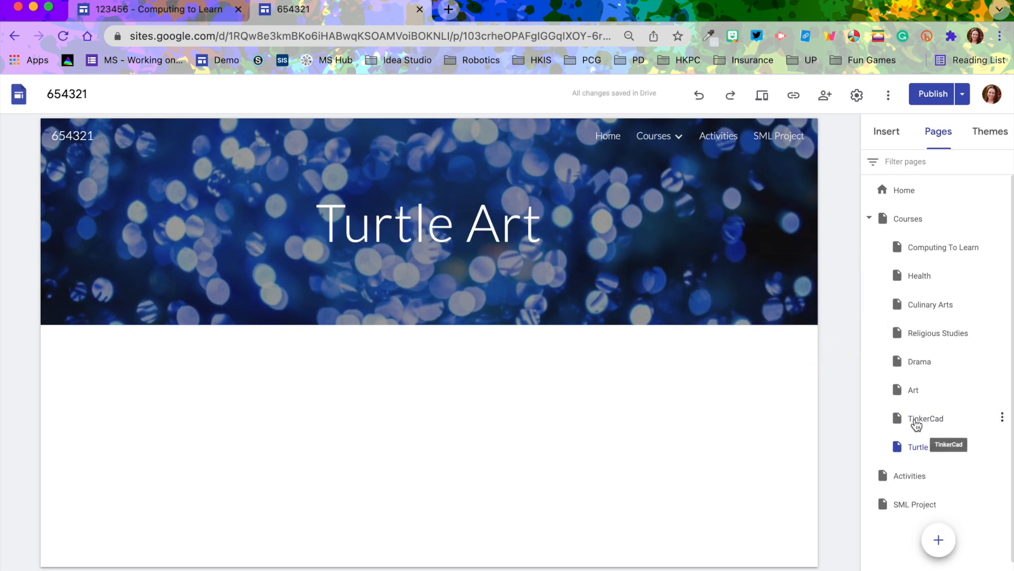
# Nest TinkerCad and Turtle Art under Computing To Learn and open the Computing To Learn page
pyautogui.moveTo(917, 425); pyautogui.dragTo(920, 250)
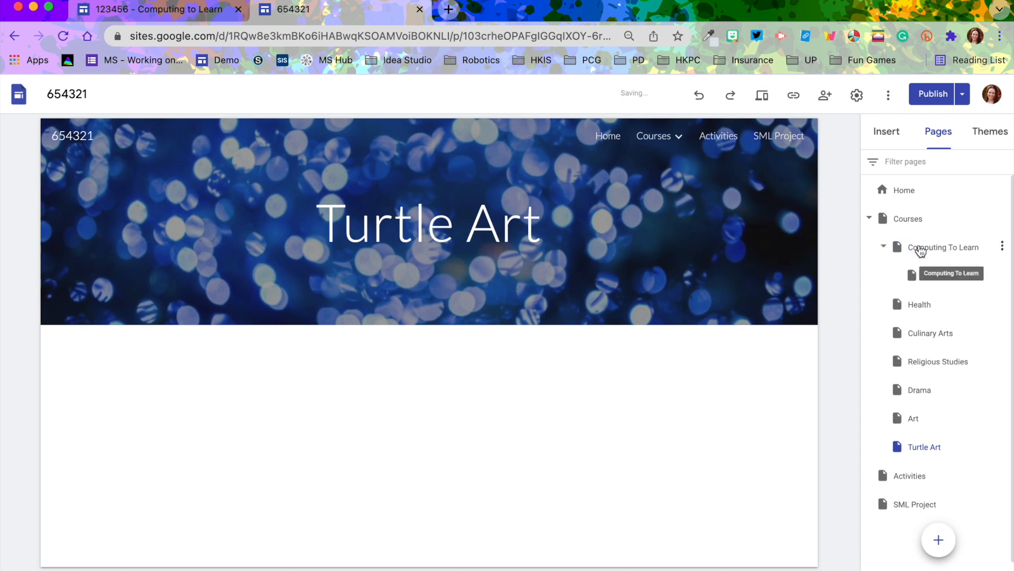
pyautogui.moveTo(917, 450); pyautogui.dragTo(935, 251)
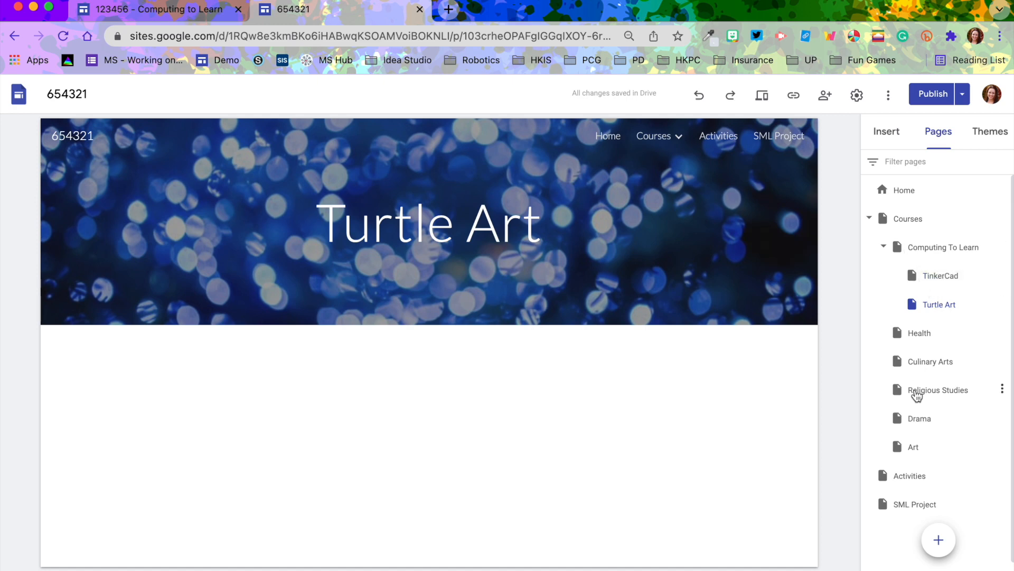
pyautogui.click(936, 249)
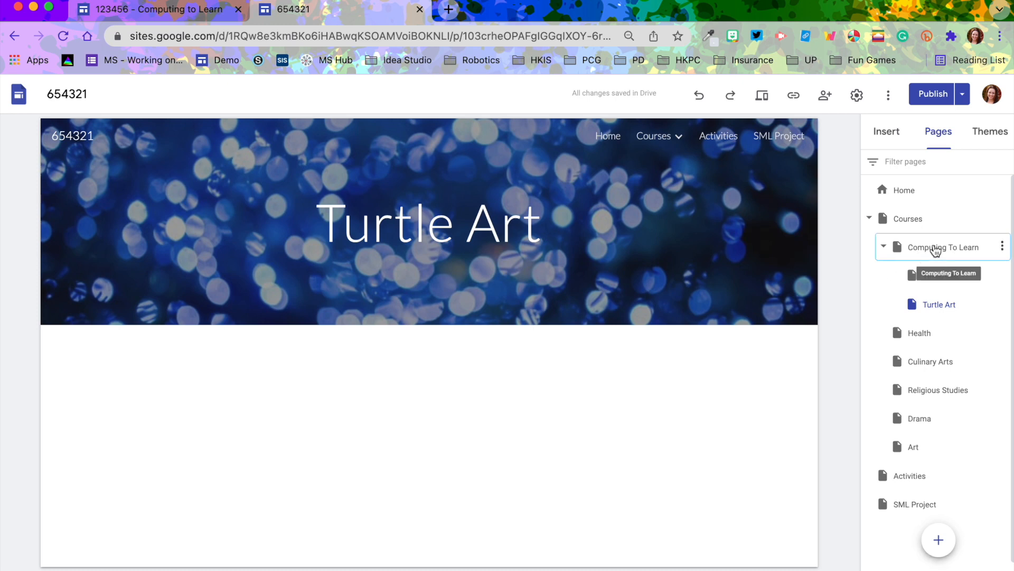
# Add two image-beside-text layout sections to the Computing To Learn page
pyautogui.click(889, 136)
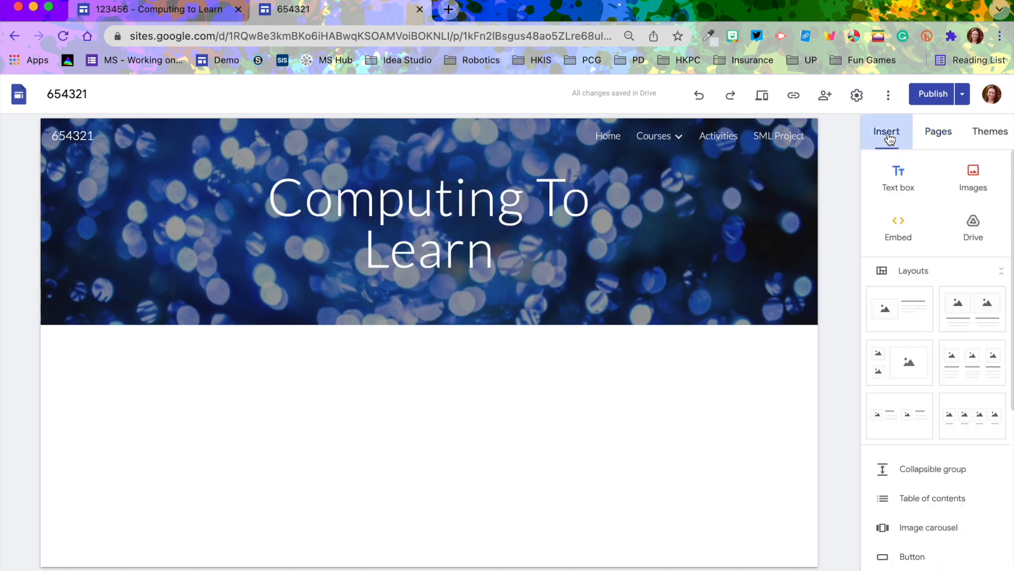
pyautogui.click(897, 318)
pyautogui.click(897, 318)
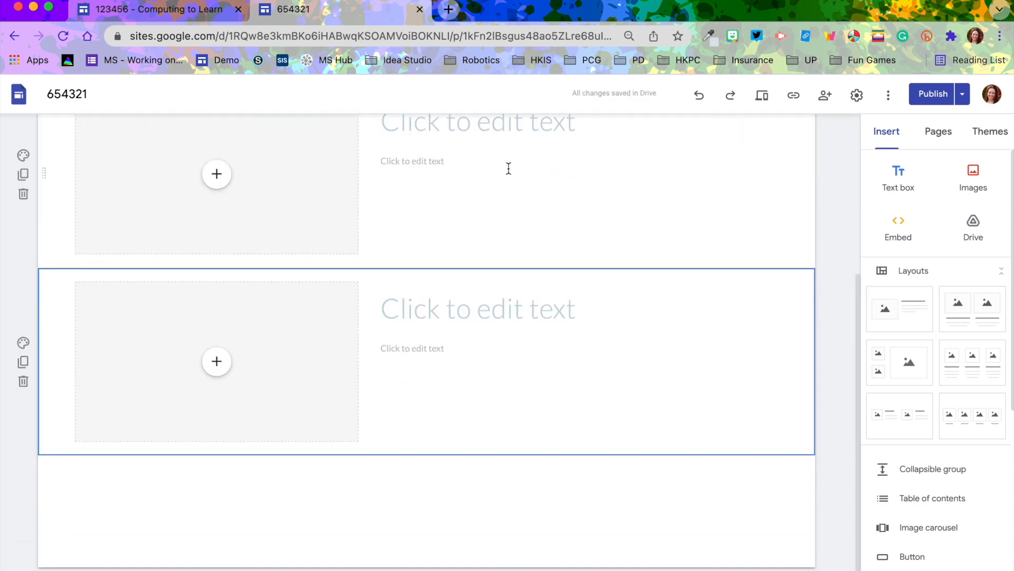
pyautogui.scroll(3, 525, 197)
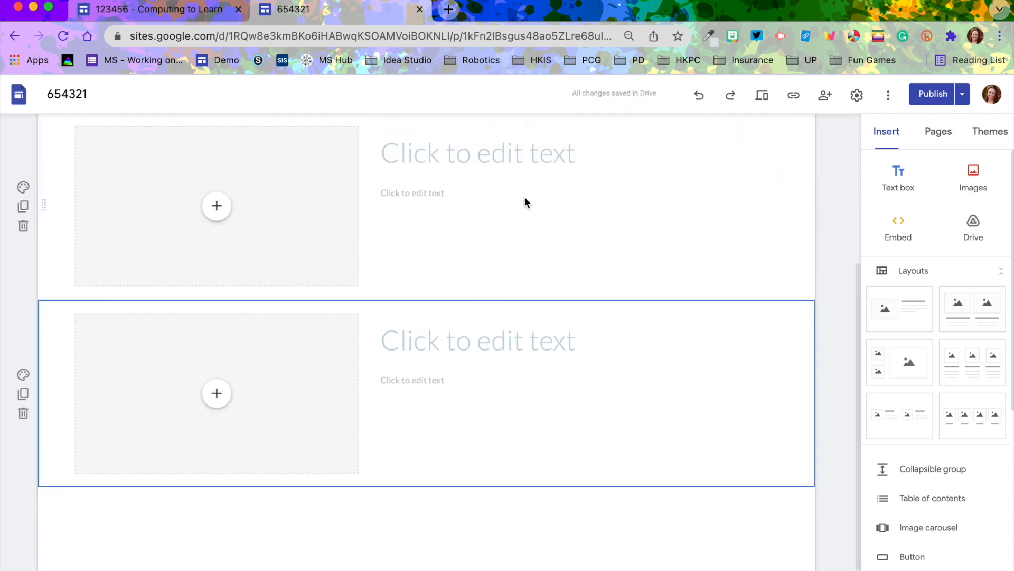
# Title the first section Turtle Art with the description "Click above to learn about my coding within Turtle Art."
pyautogui.click(525, 227)
pyautogui.write('Tur')
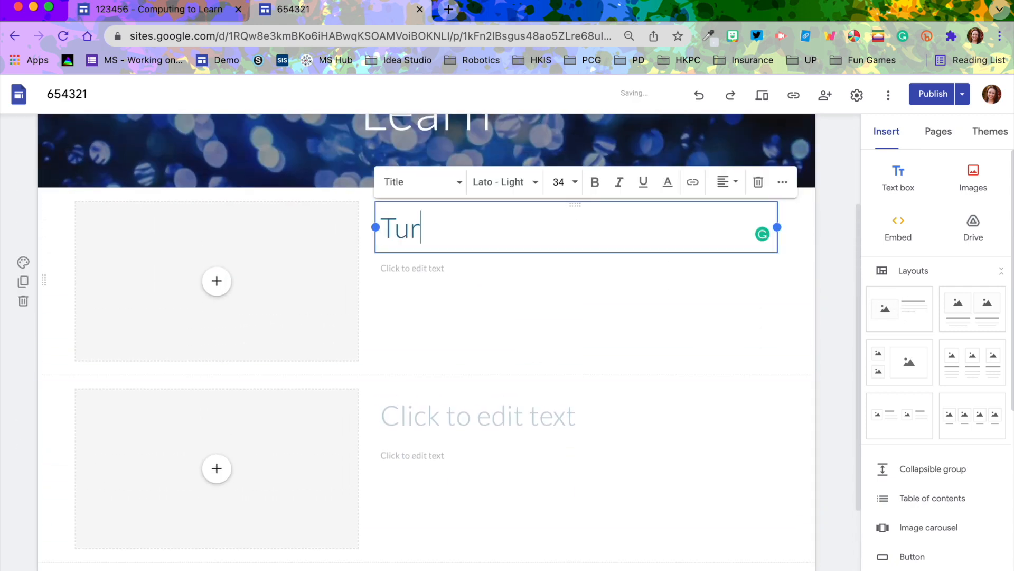
pyautogui.write('tle Art')
pyautogui.click(476, 268)
pyautogui.write('Click above to learn about my coding within Turtle Art.')
# Title the second section Tinkercad with the description "Click above to see what I have created in Tinkercad."
pyautogui.click(537, 407)
pyautogui.click(473, 453)
pyautogui.write('Click above to see what I have')
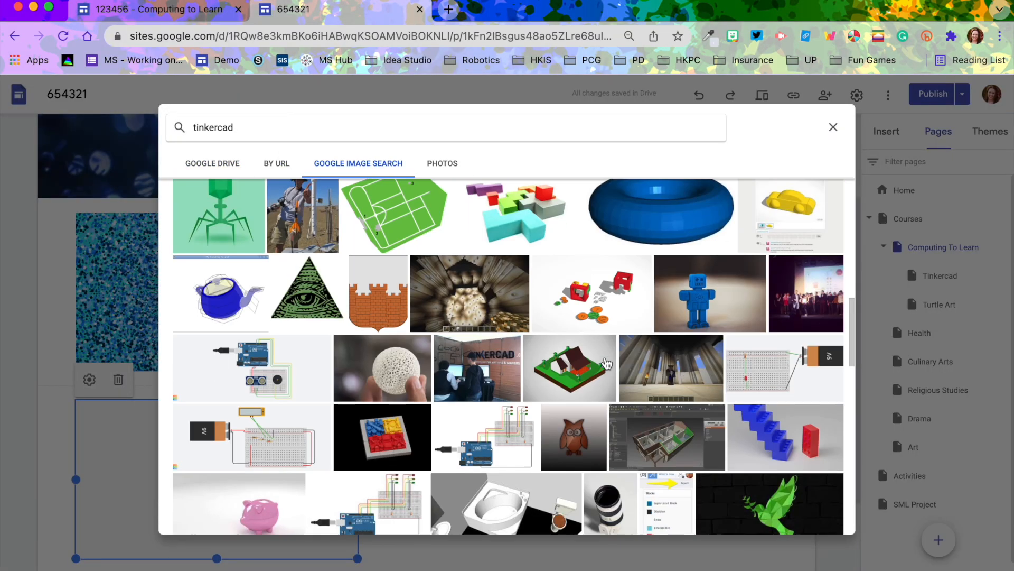
# Fill both section image placeholders with matching pictures from Google Image Search
pyautogui.scroll(20, 603, 367)
pyautogui.doubleClick(617, 363)
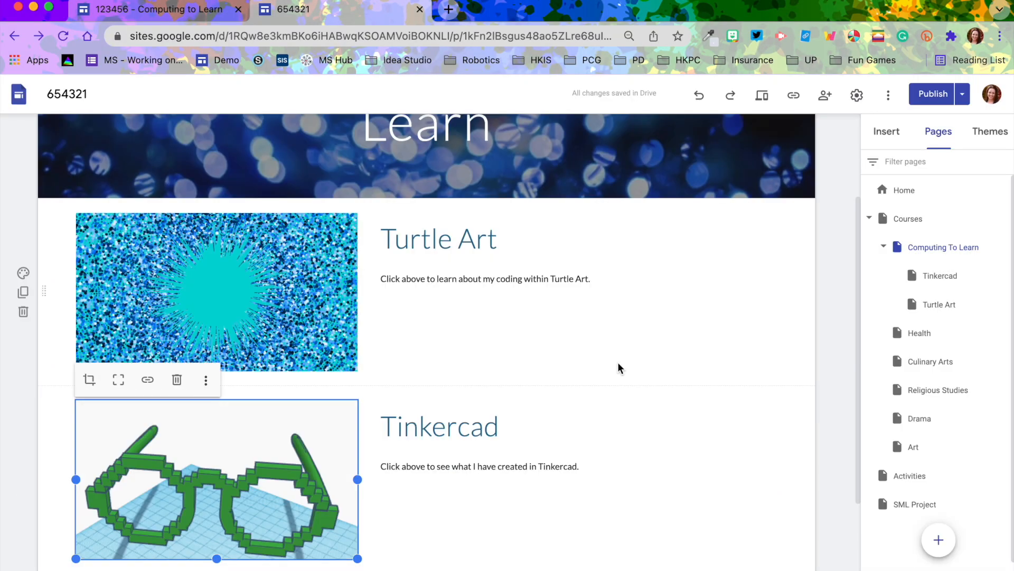
# Link the Turtle Art and Tinkercad section headings to their matching subpages
pyautogui.moveTo(500, 240); pyautogui.dragTo(383, 238)
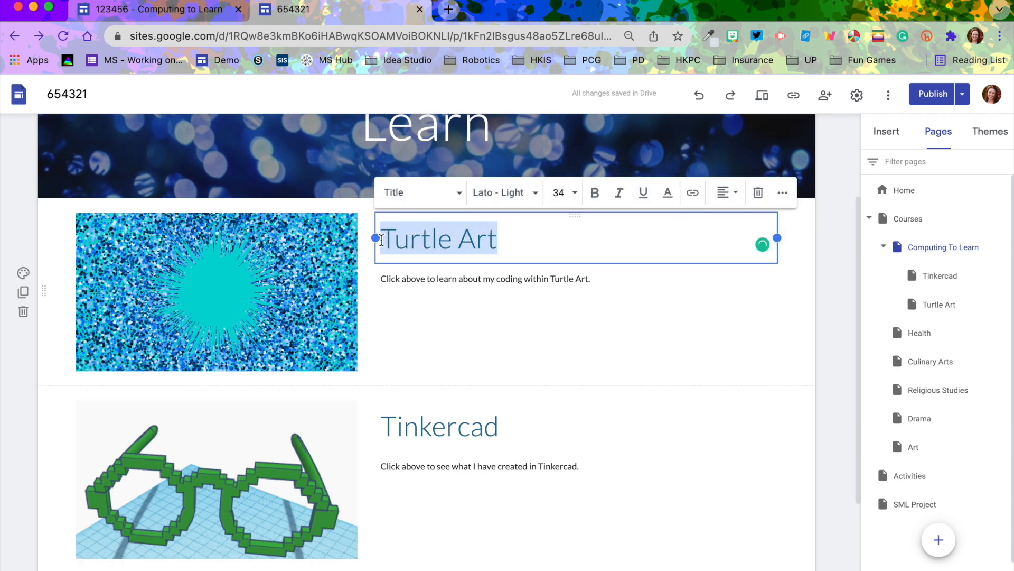
pyautogui.click(693, 194)
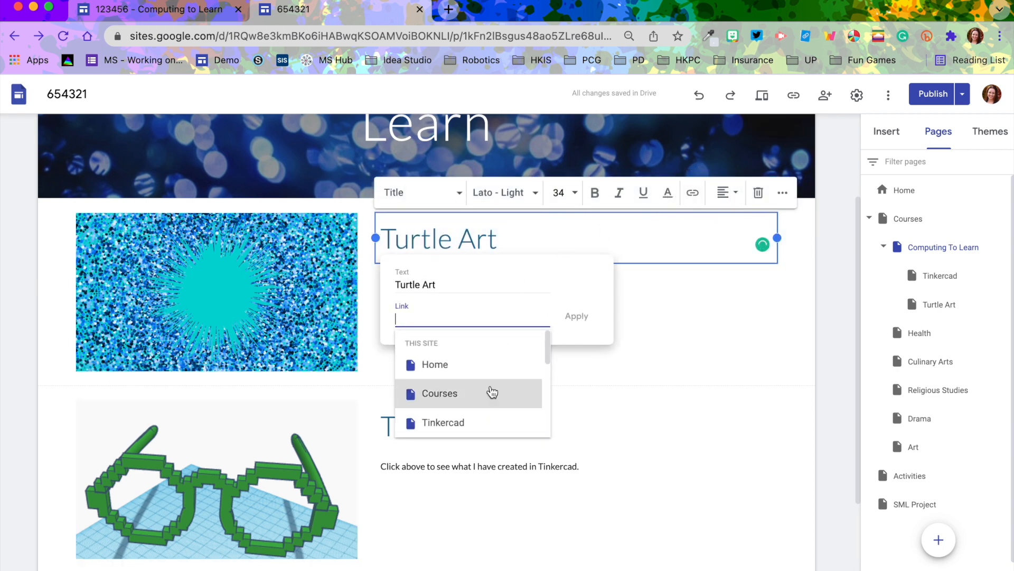
pyautogui.scroll(-3, 483, 406)
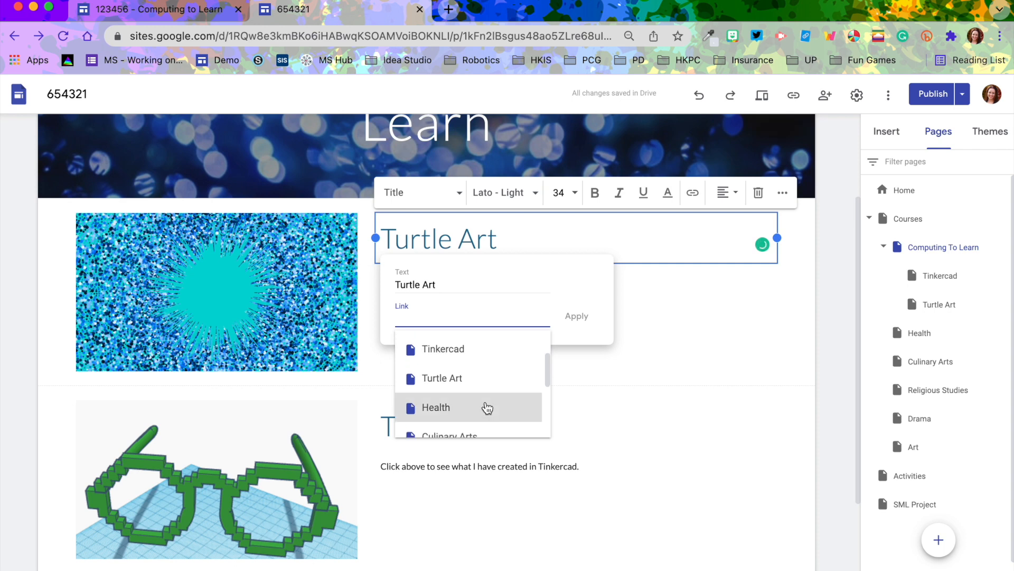
pyautogui.click(468, 379)
pyautogui.click(577, 317)
pyautogui.click(267, 287)
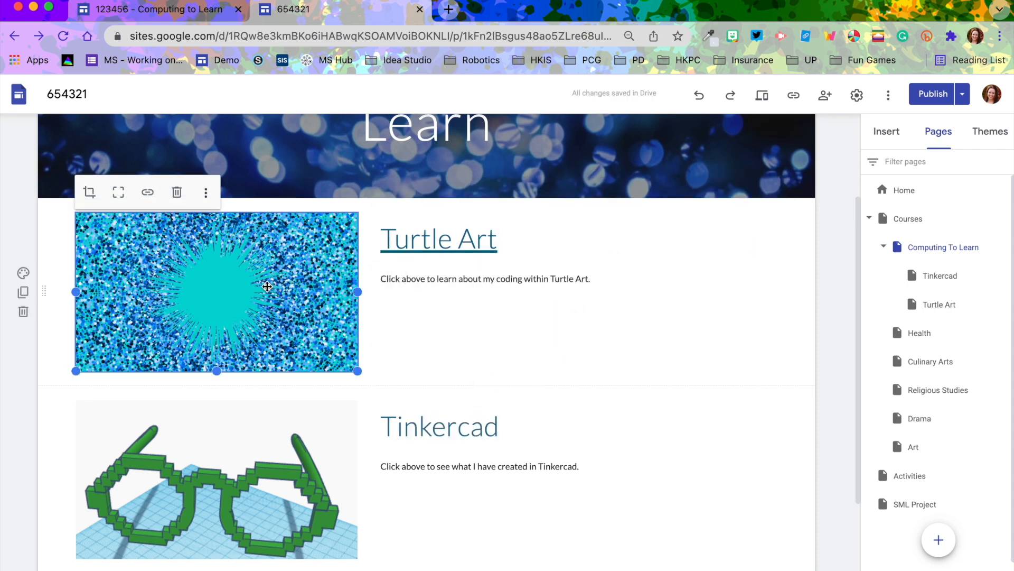
pyautogui.scroll(-1, 829, 437)
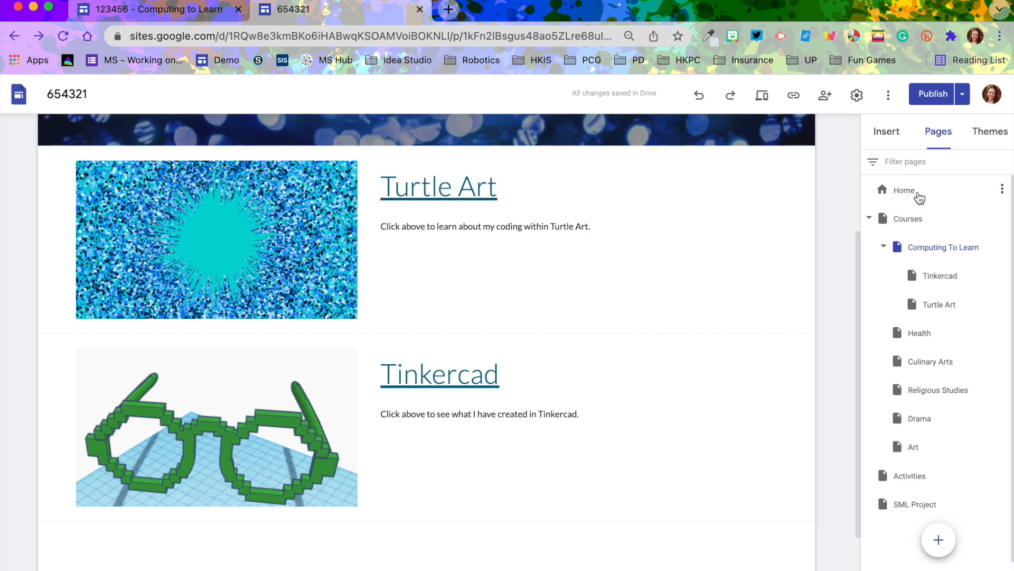
# Open the Activities page for editing
pyautogui.click(870, 219)
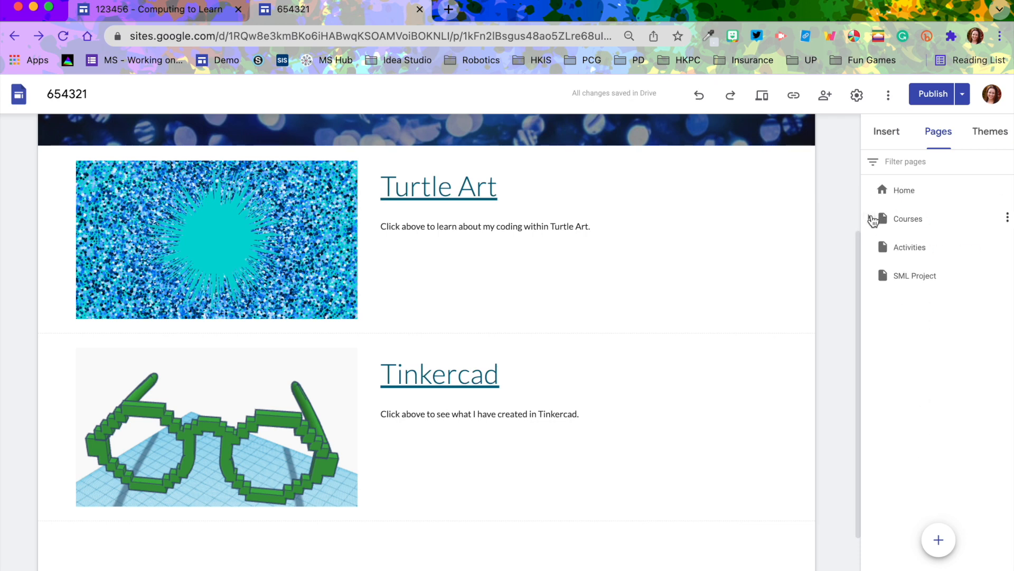
pyautogui.click(907, 250)
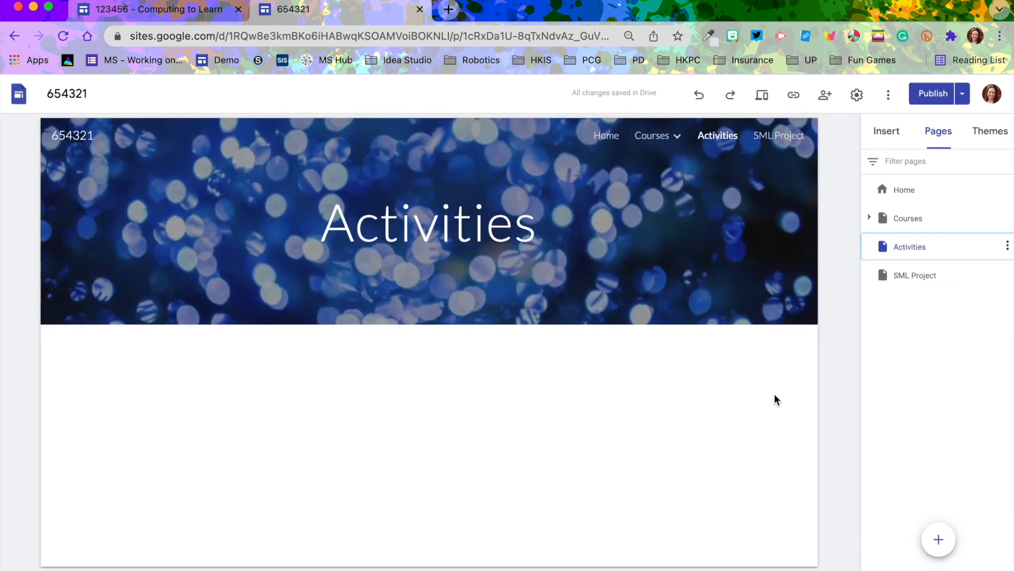
pyautogui.click(886, 135)
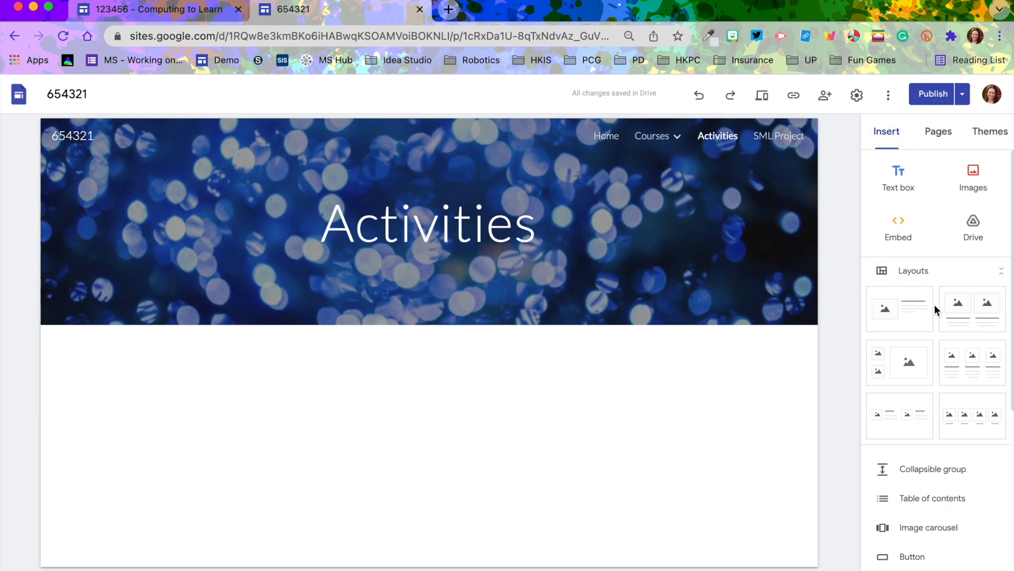
# Review the example site's Activities page for reference
pyautogui.click(185, 8)
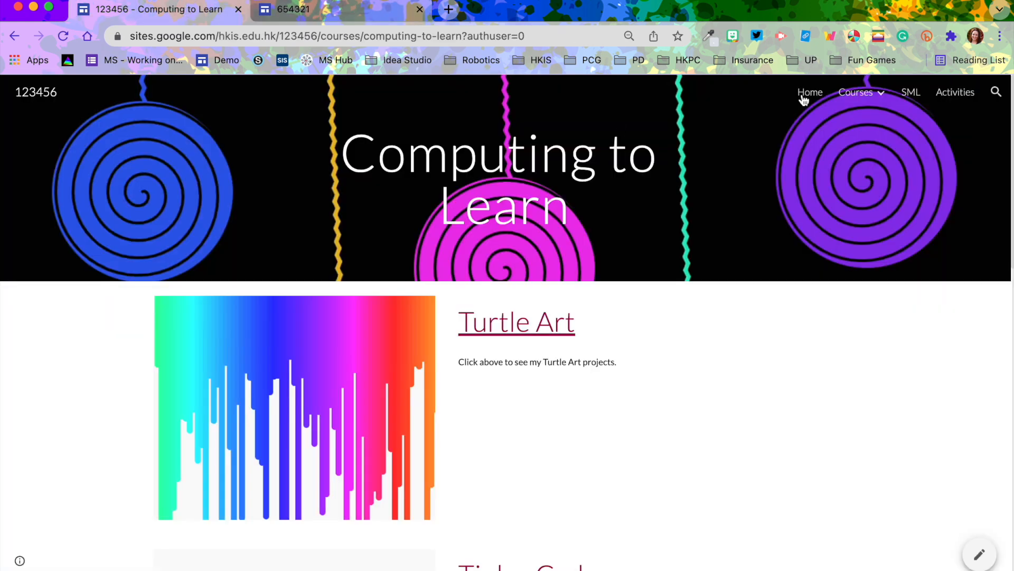
pyautogui.click(948, 96)
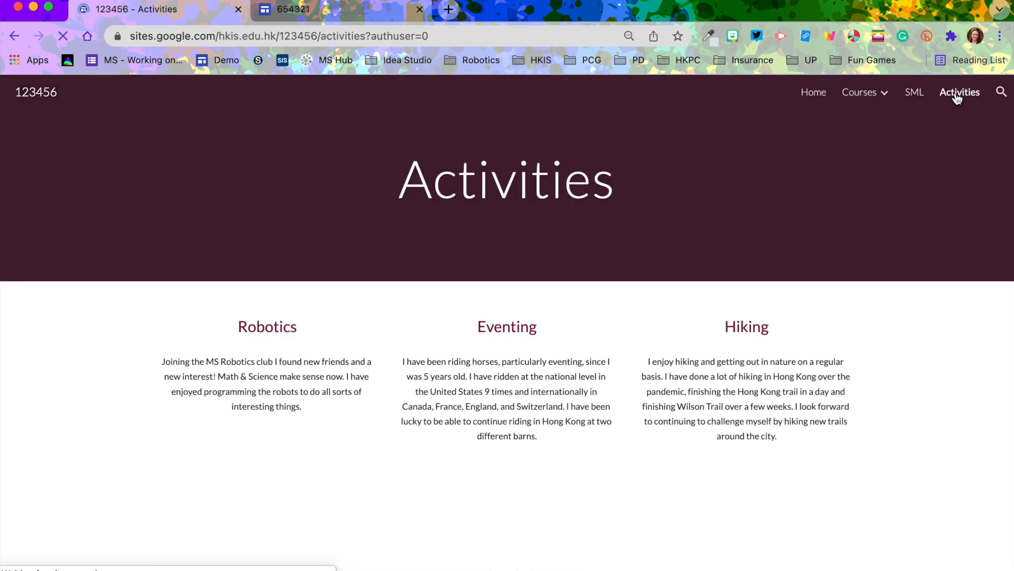
pyautogui.scroll(-3, 424, 398)
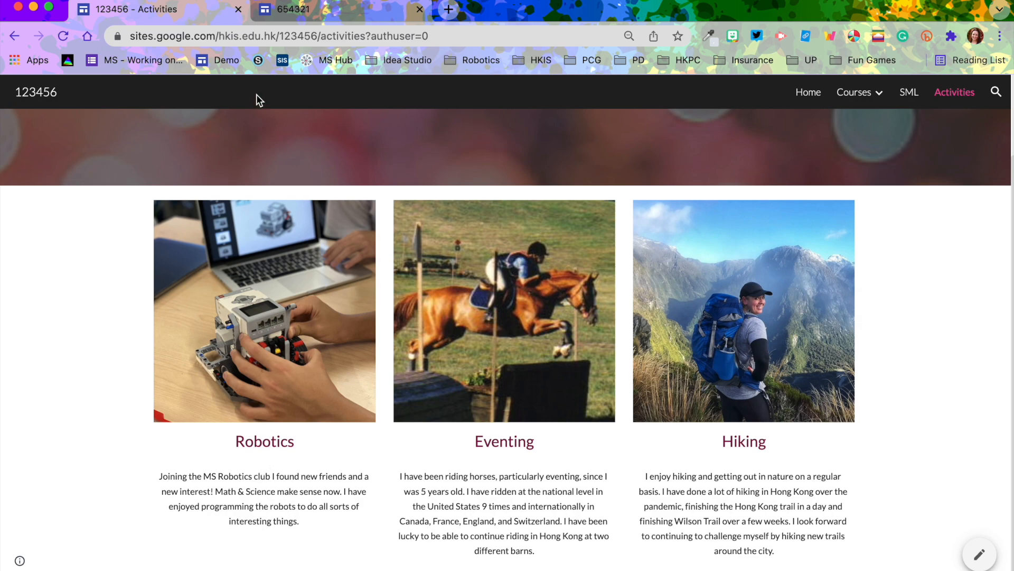
# Add a three-column layout with images above text to the Activities page
pyautogui.click(293, 12)
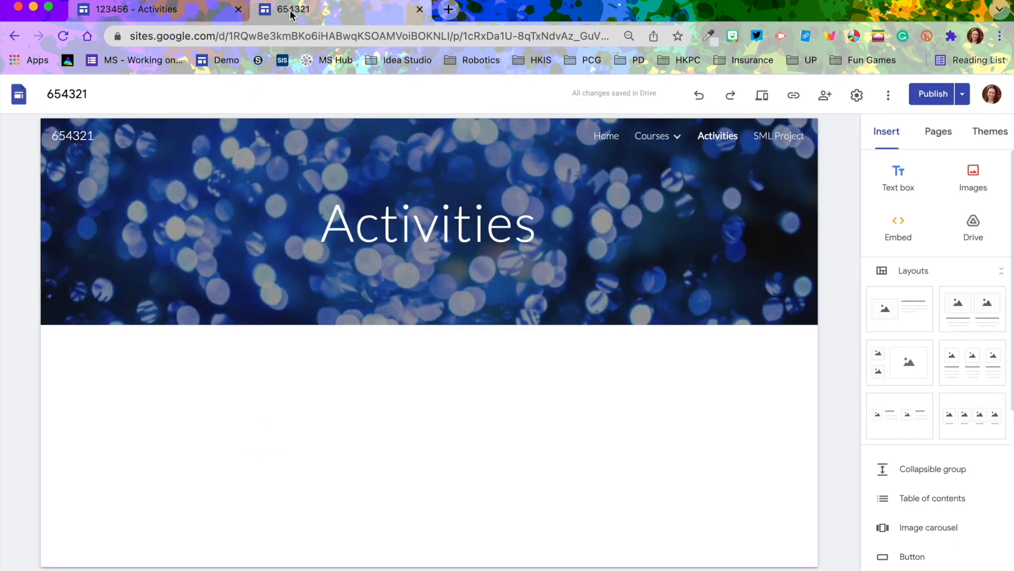
pyautogui.click(979, 368)
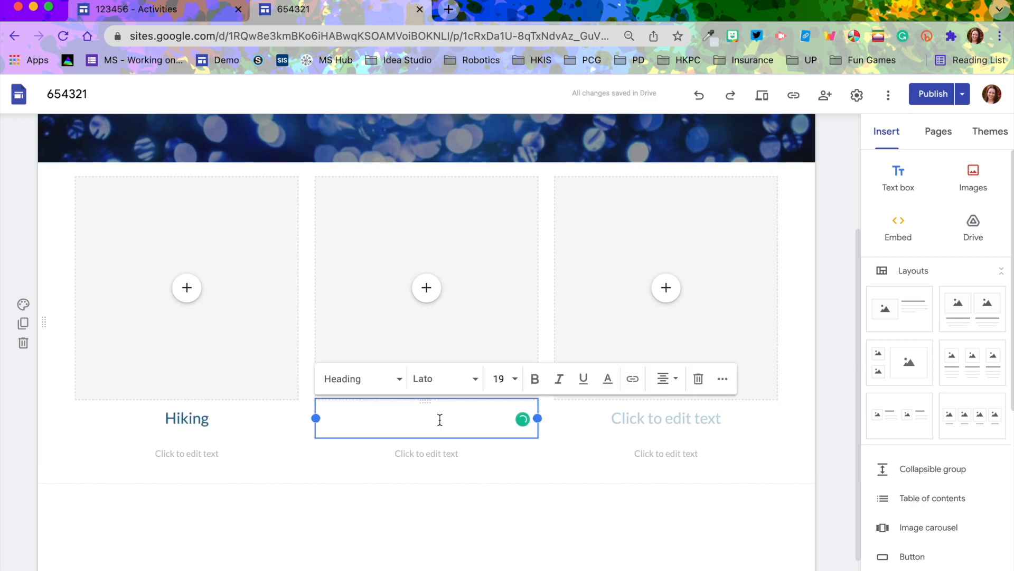
# Fill the columns with the titles Hiking, Riding Horses and Traveling, short descriptions and matching pictures
pyautogui.write('Show Jumping')
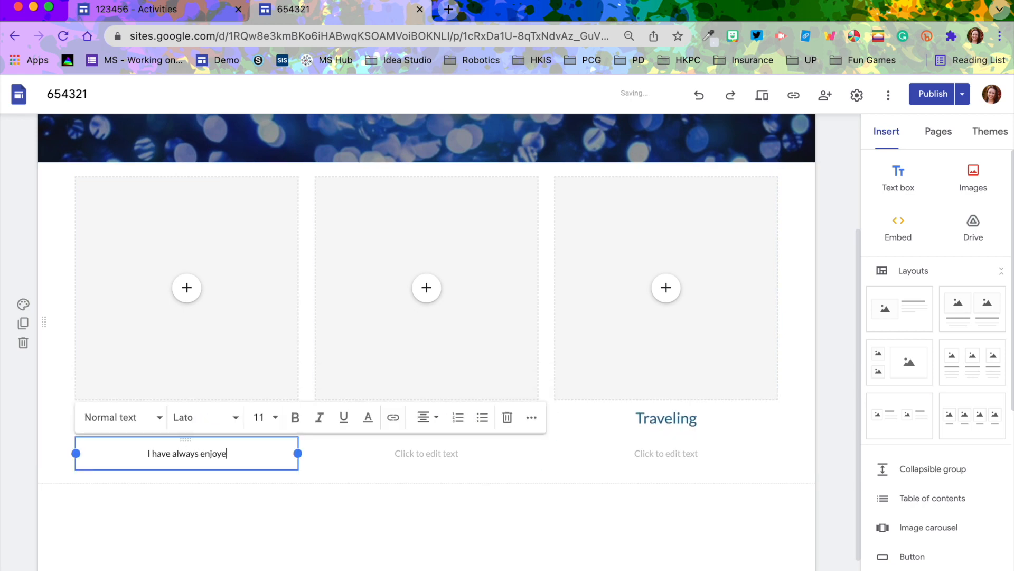
pyautogui.write('d hiking, but when I moved to Hong Kong I developed a greater appreciation of the hikes in th')
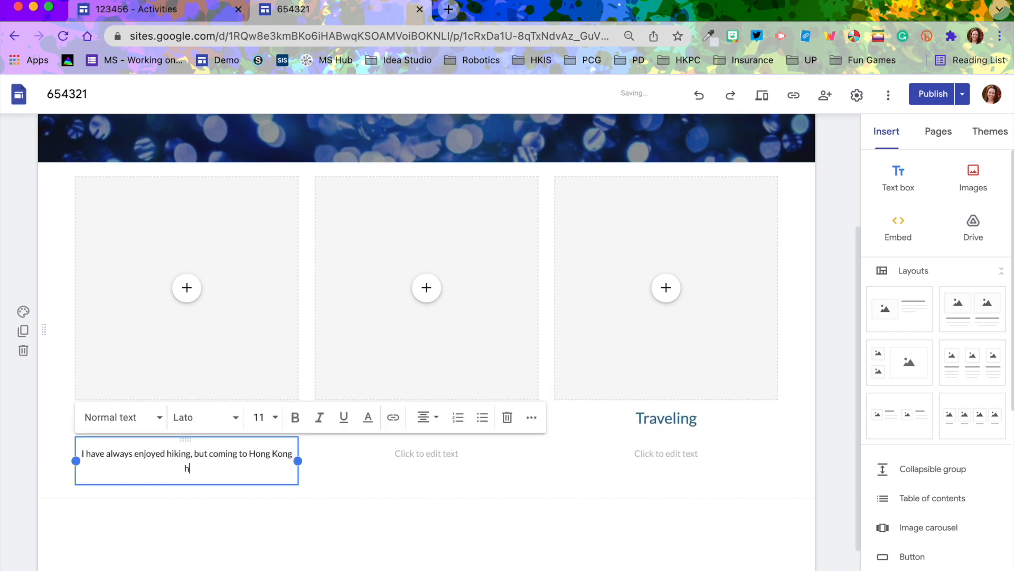
pyautogui.write('e area. I am trying to hike as many trails in Hong Kong as possible. I have also done some hiking trips where I have hiked in China, Europe, New Zealand, and in different areas in the United States.')
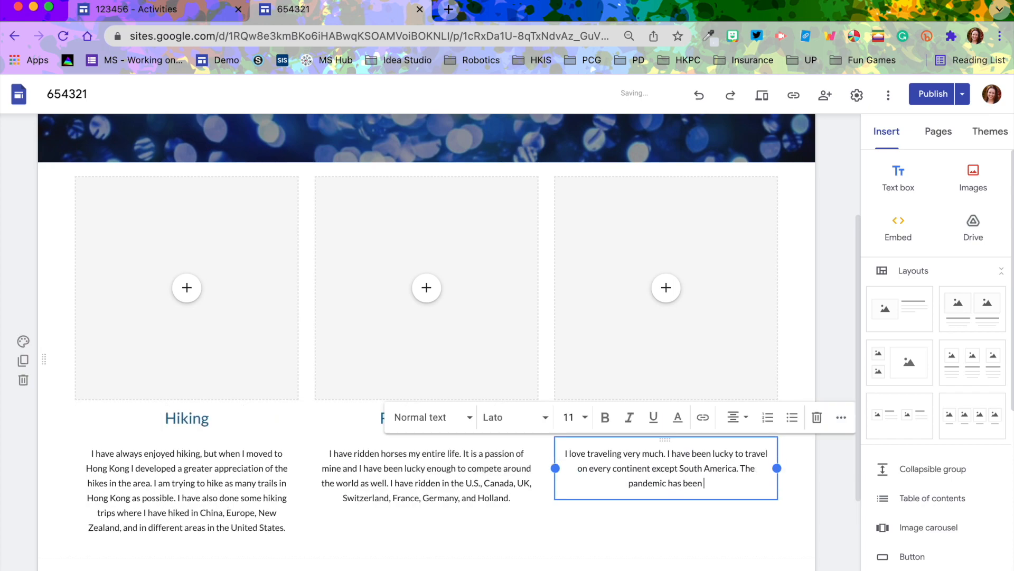
pyautogui.write('hard because I have not been able to travel at all. I hope that soon we will be able to travel again and explore all different parts of the world.')
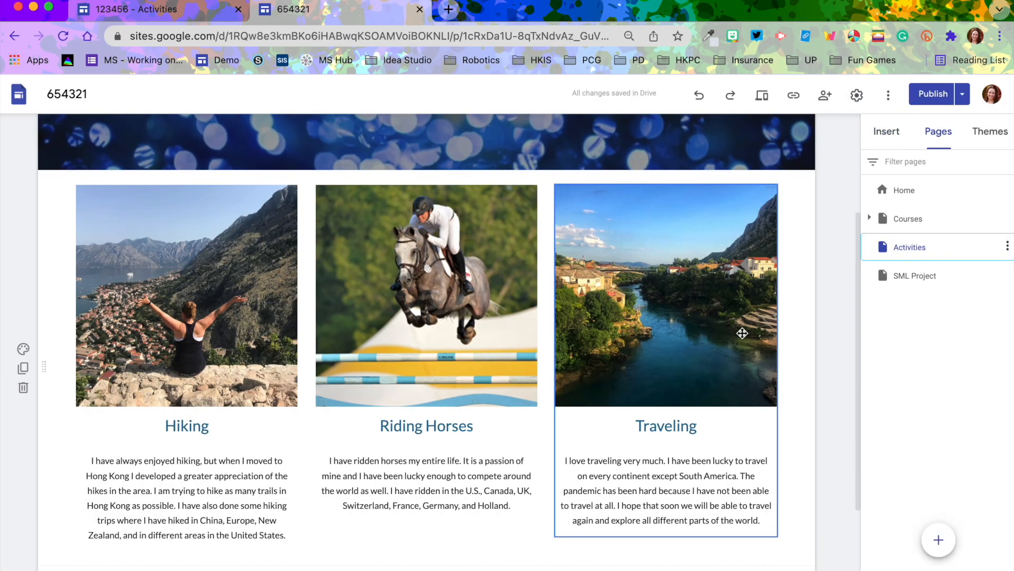
# Link the Computing To Learn heading on the Courses page to the Computing To Learn page
pyautogui.scroll(-2, 742, 333)
pyautogui.scroll(5, 743, 333)
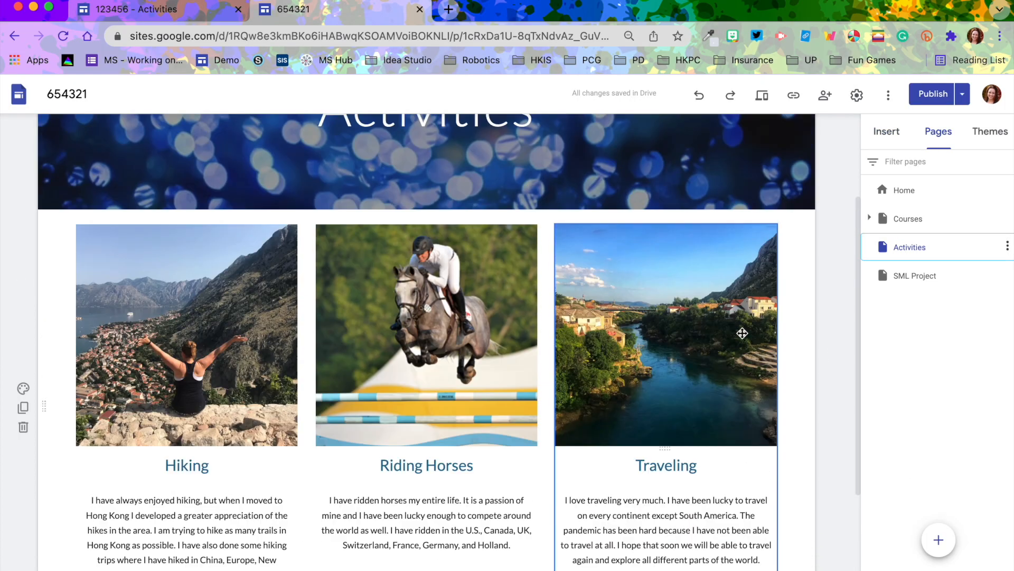
pyautogui.click(905, 221)
pyautogui.scroll(-3, 566, 349)
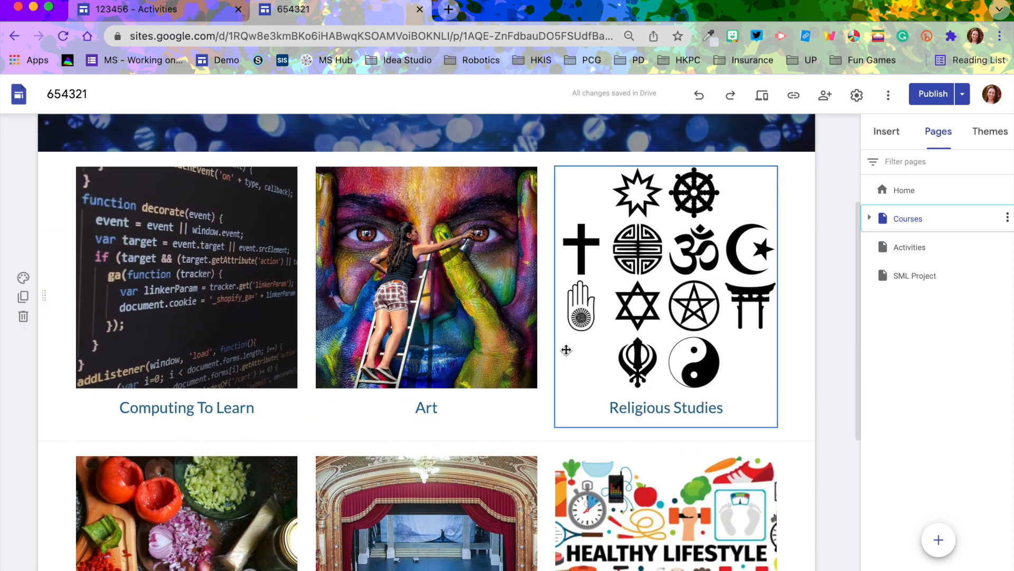
pyautogui.click(160, 257)
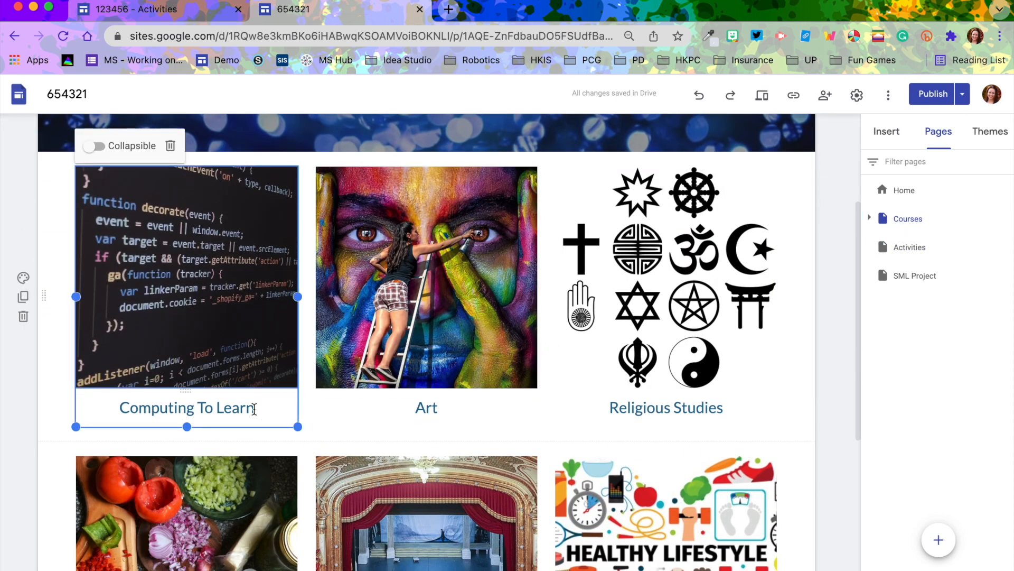
pyautogui.moveTo(254, 408); pyautogui.dragTo(102, 410)
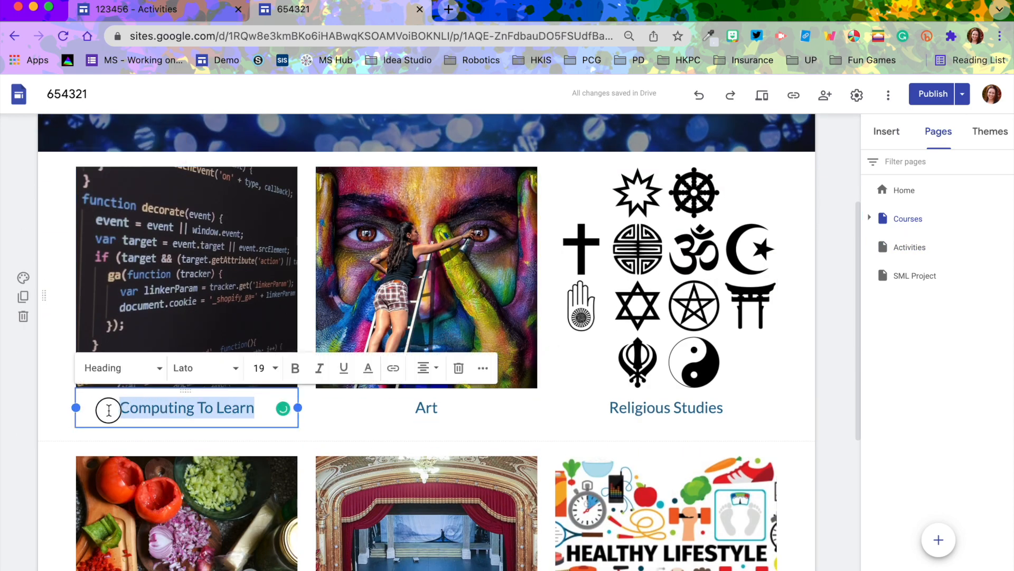
pyautogui.click(392, 370)
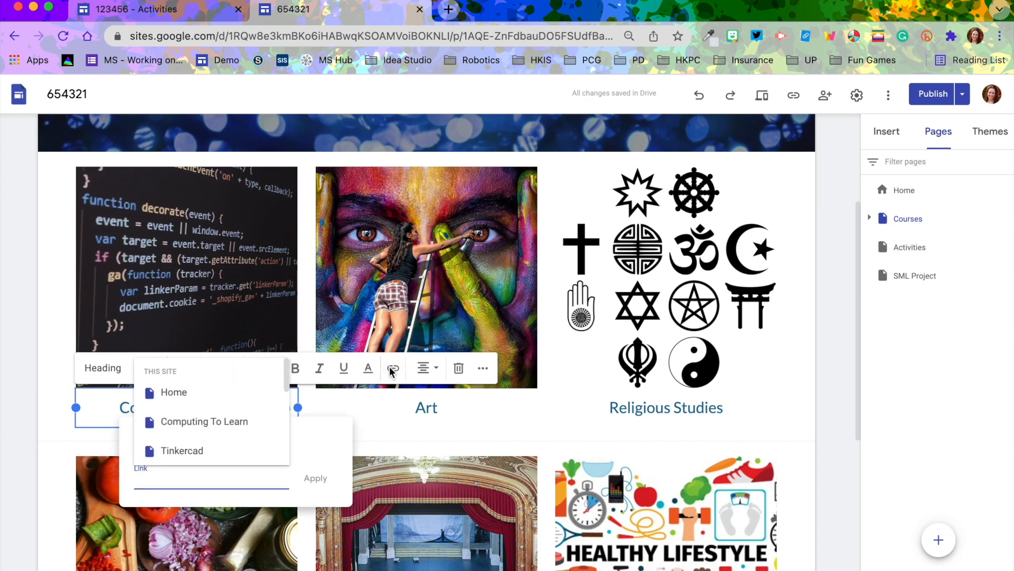
pyautogui.click(211, 423)
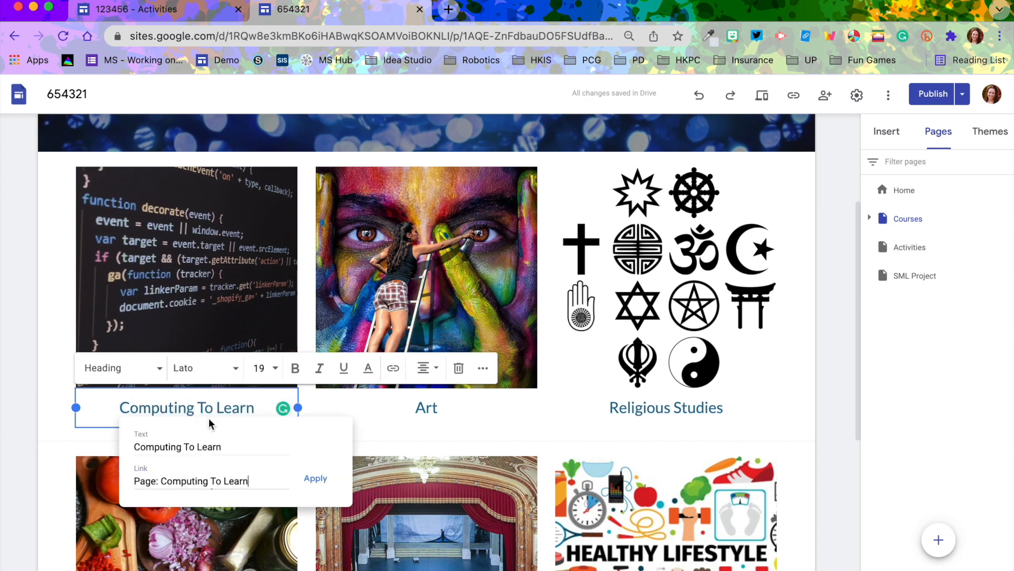
pyautogui.click(324, 485)
# Link the Art heading on the Courses page to the Art page
pyautogui.click(422, 407)
pyautogui.moveTo(444, 407); pyautogui.dragTo(395, 411)
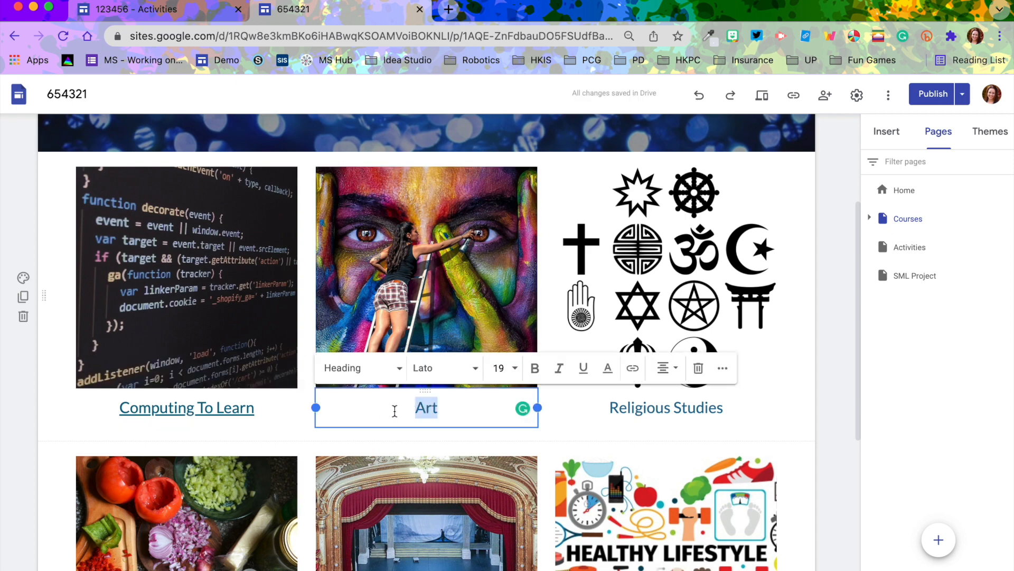
pyautogui.click(632, 368)
pyautogui.scroll(-3, 517, 423)
pyautogui.click(507, 423)
pyautogui.click(612, 478)
# Link the Religious Studies heading on the Courses page to the Religious Studies page
pyautogui.moveTo(726, 407); pyautogui.dragTo(607, 408)
pyautogui.click(702, 368)
pyautogui.scroll(-5, 740, 423)
pyautogui.click(426, 454)
pyautogui.scroll(5, 836, 387)
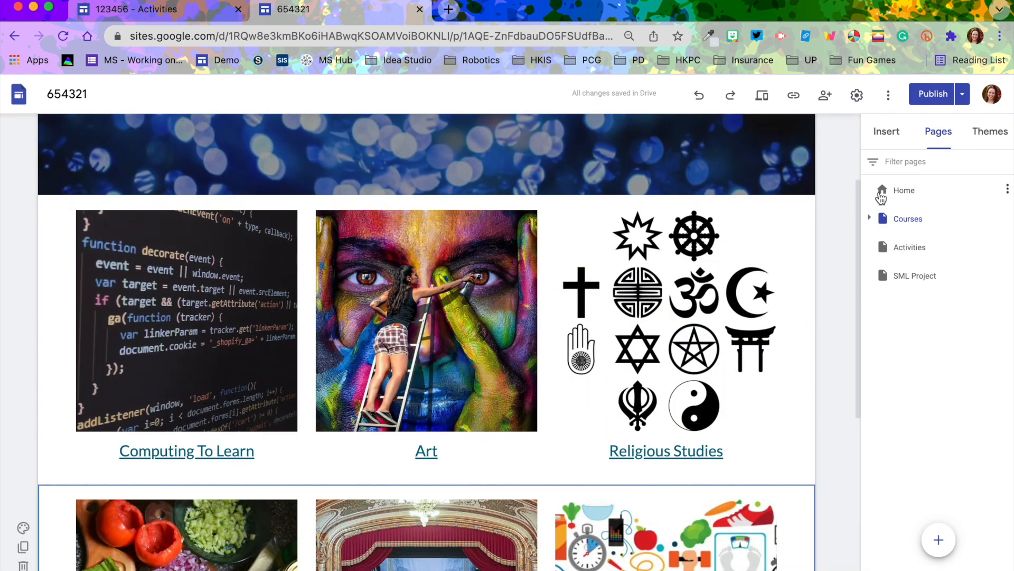
# Publish the site and open the published version
pyautogui.click(938, 95)
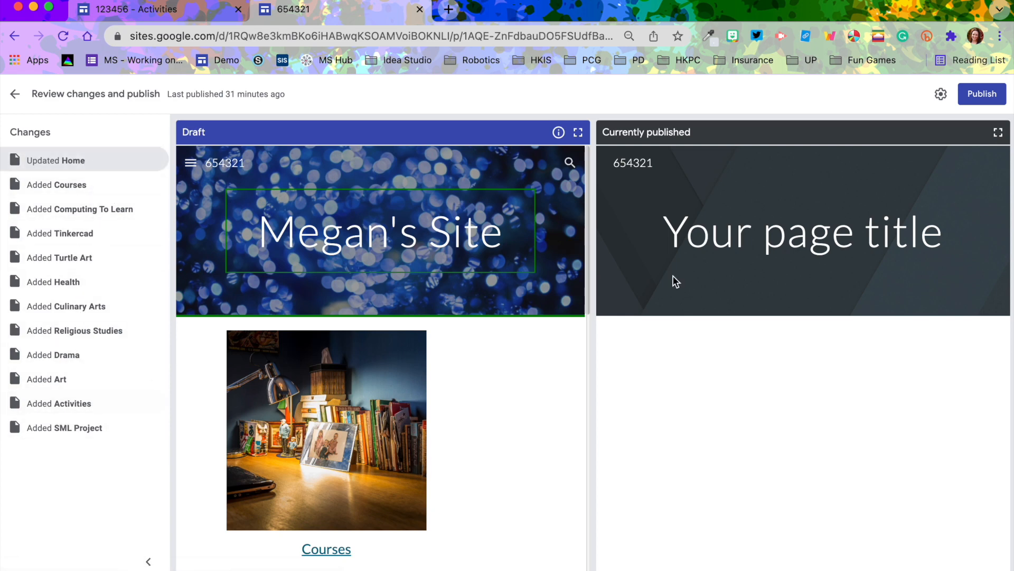
pyautogui.click(989, 94)
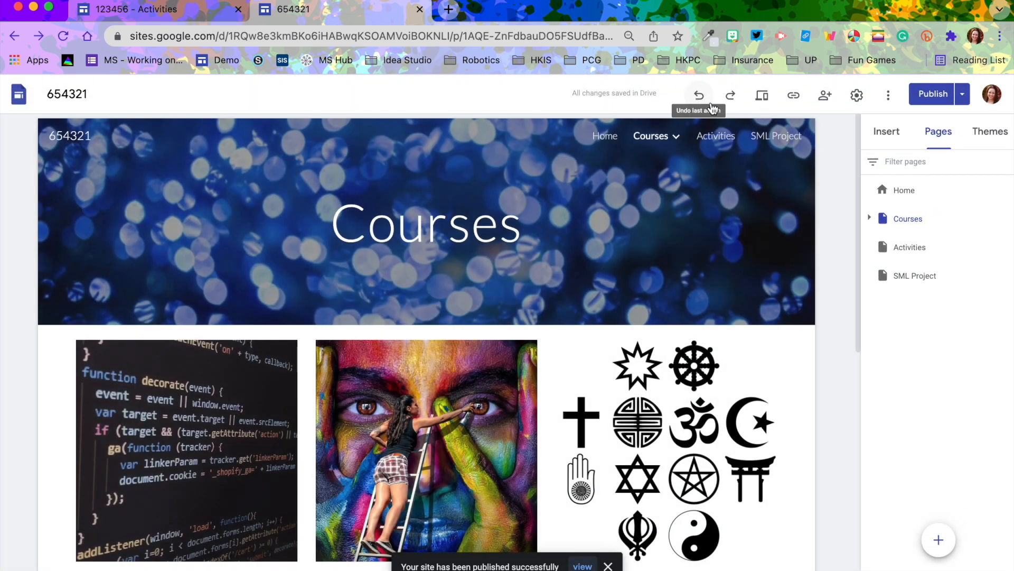
pyautogui.click(964, 98)
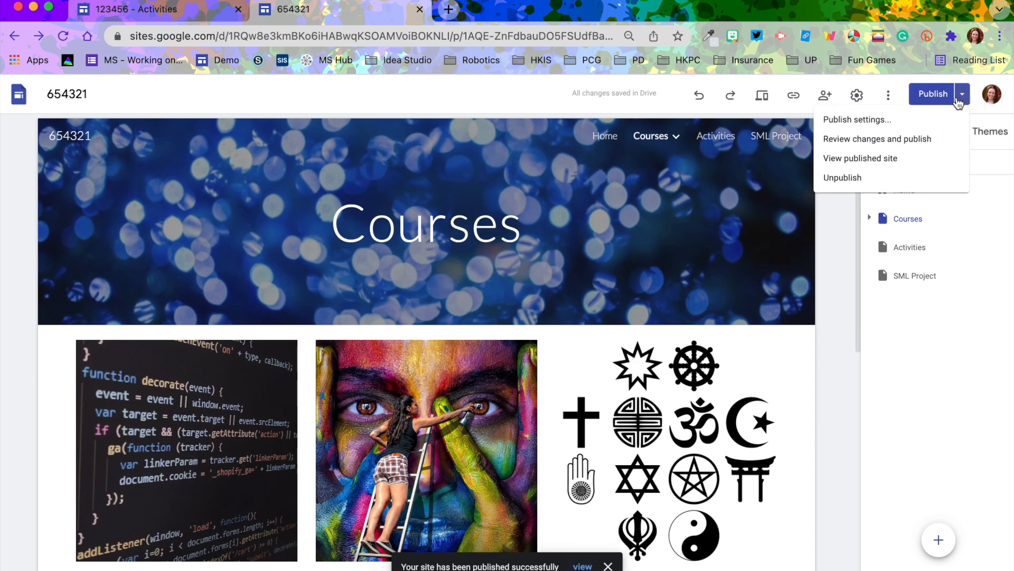
pyautogui.click(882, 160)
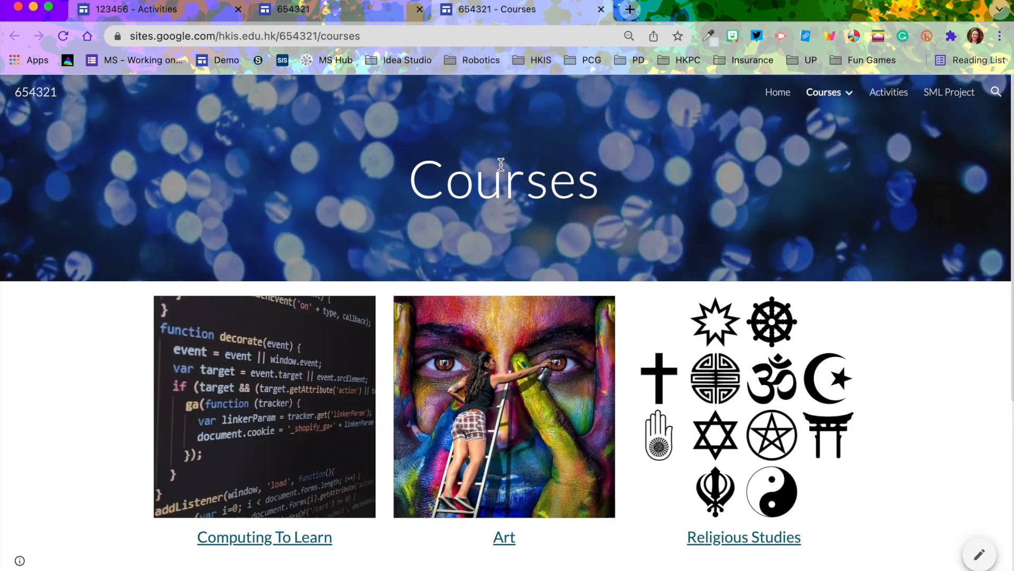
# Browse the published site's Home, Courses, Art, SML Project and Activities pages
pyautogui.click(776, 98)
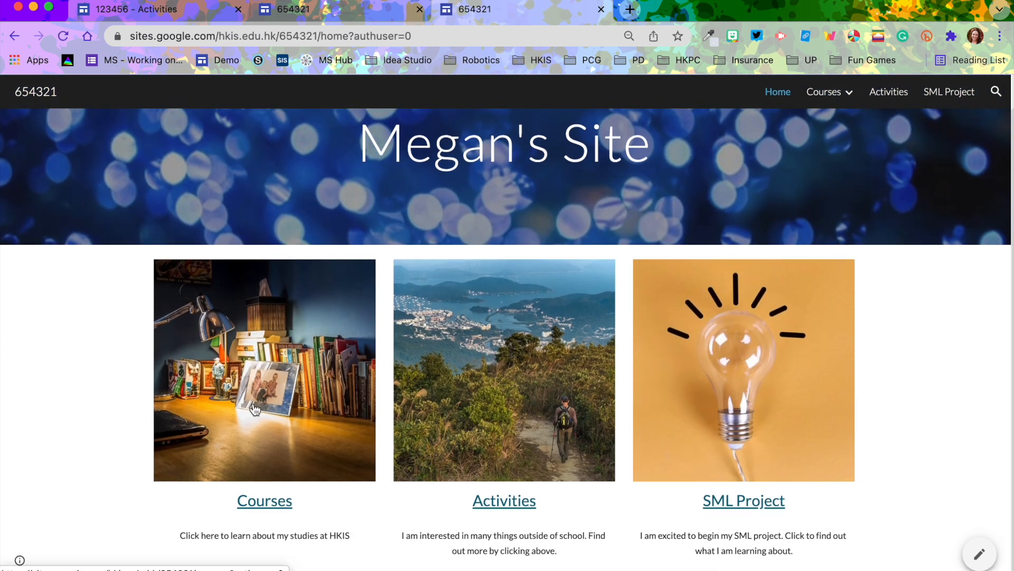
pyautogui.click(267, 502)
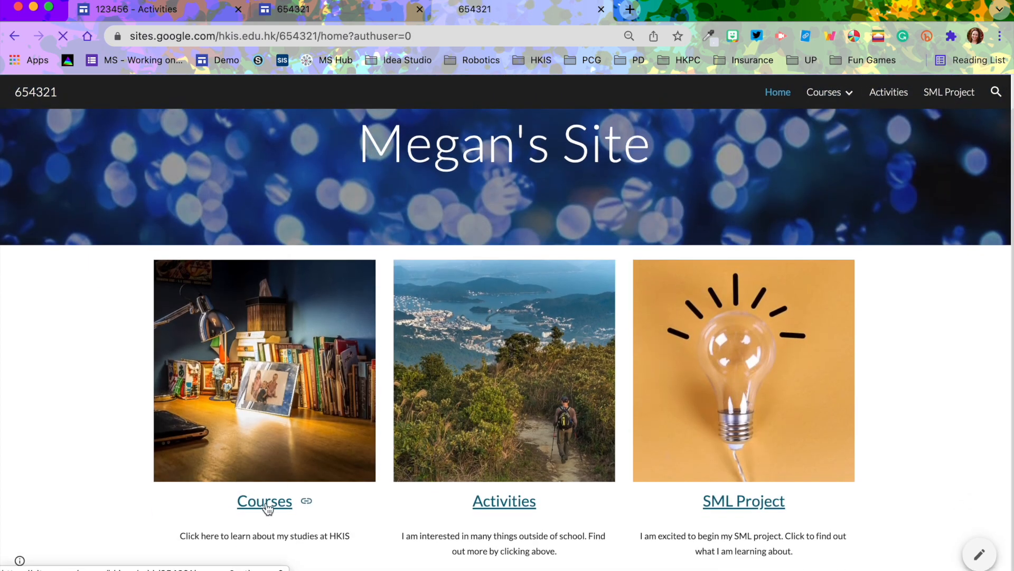
pyautogui.click(506, 541)
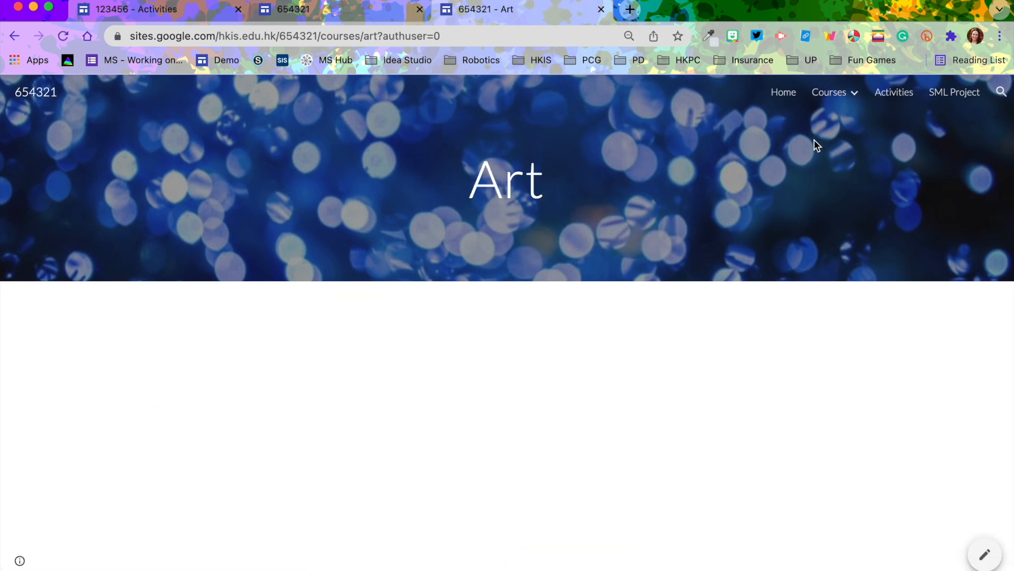
pyautogui.click(948, 97)
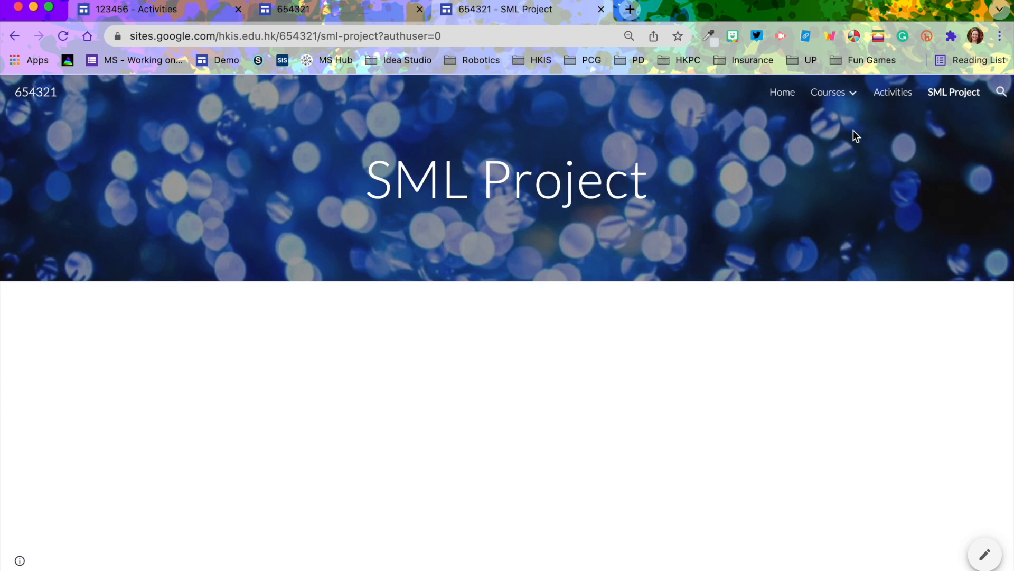
pyautogui.click(893, 93)
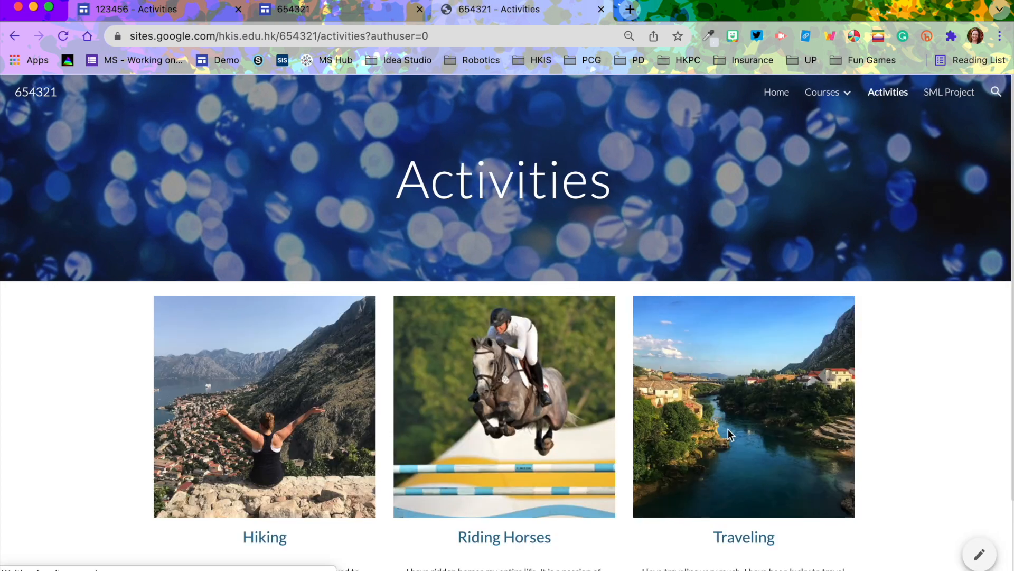
pyautogui.scroll(-3, 728, 429)
pyautogui.scroll(2, 728, 428)
pyautogui.click(777, 93)
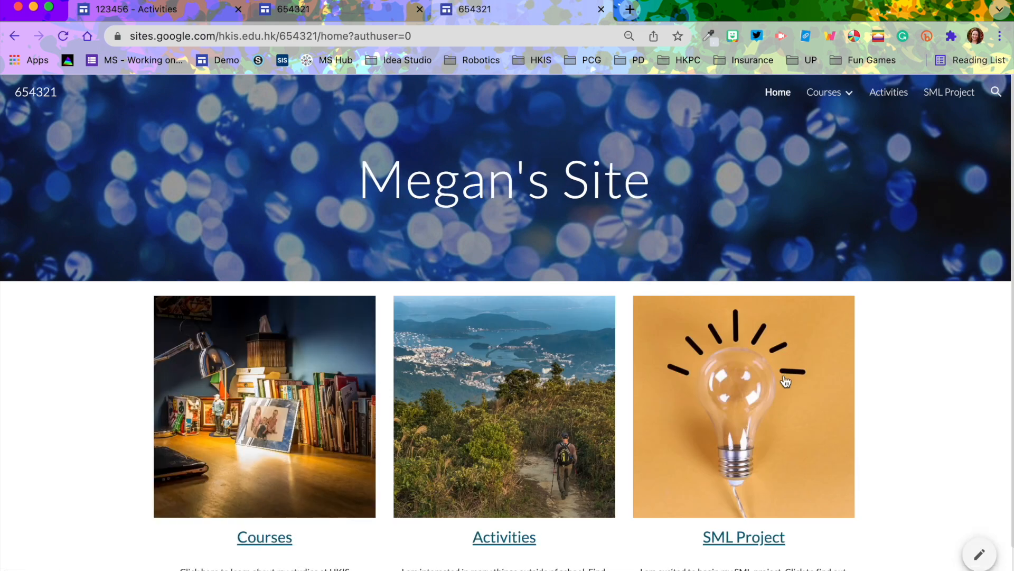
pyautogui.click(511, 535)
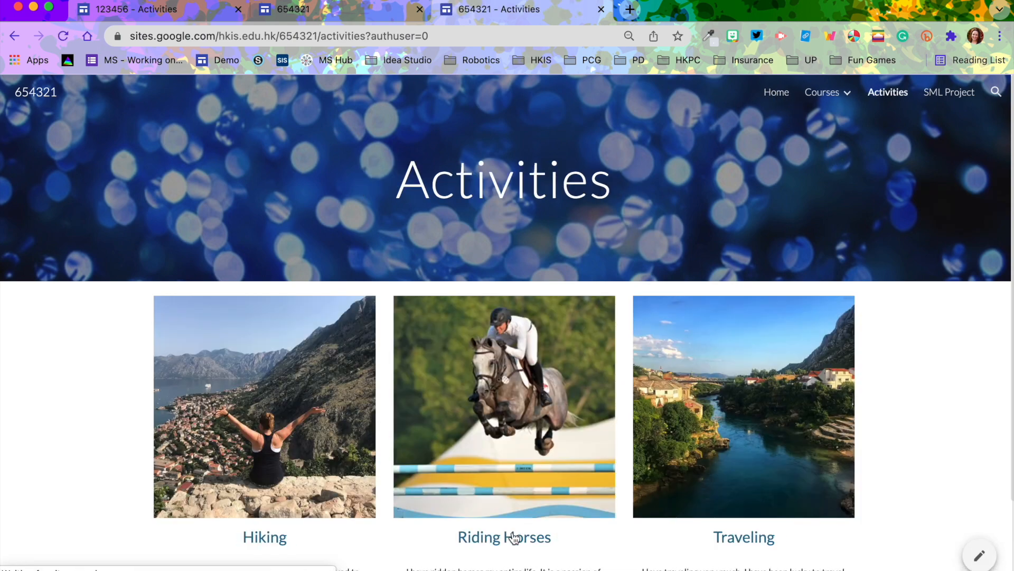
pyautogui.click(775, 95)
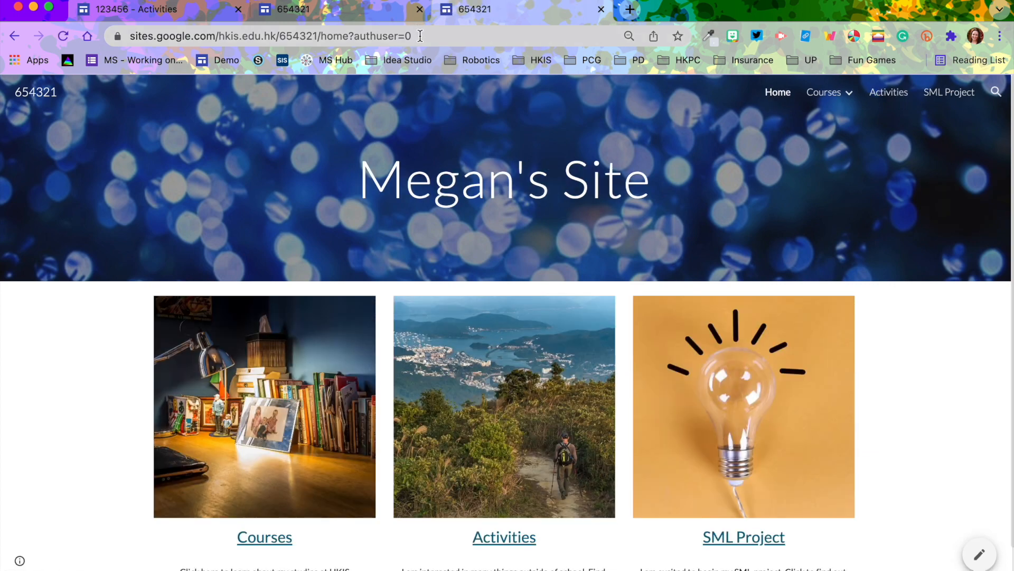
# Select the published site's full web address
pyautogui.click(421, 37)
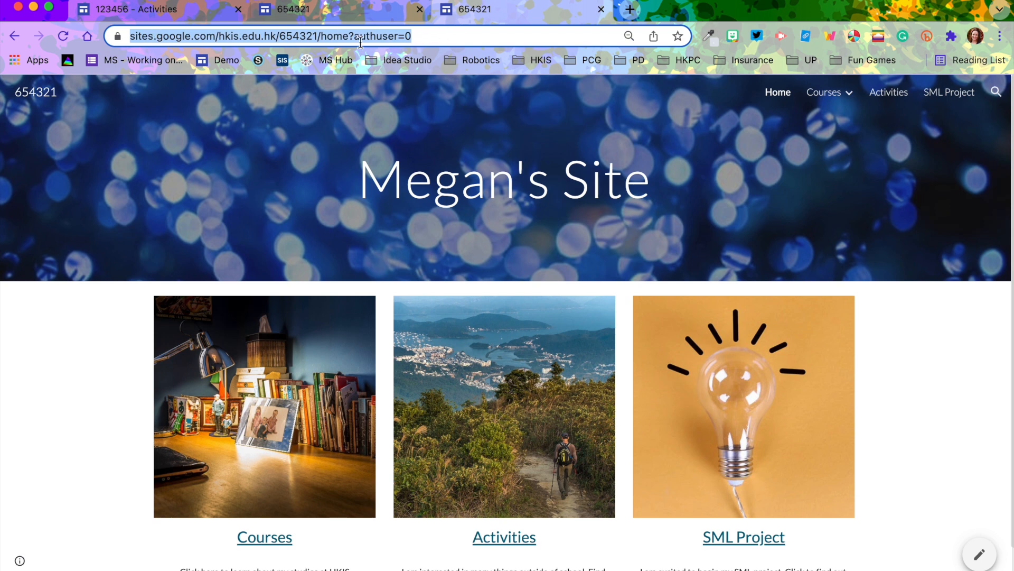
pyautogui.click(439, 34)
pyautogui.moveTo(453, 37); pyautogui.dragTo(113, 36)
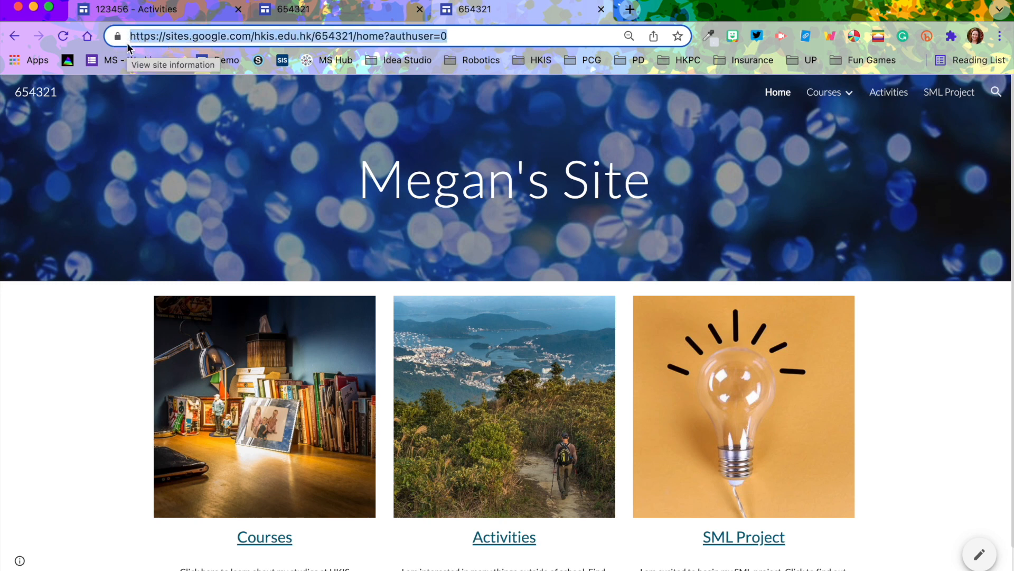
pyautogui.click(191, 120)
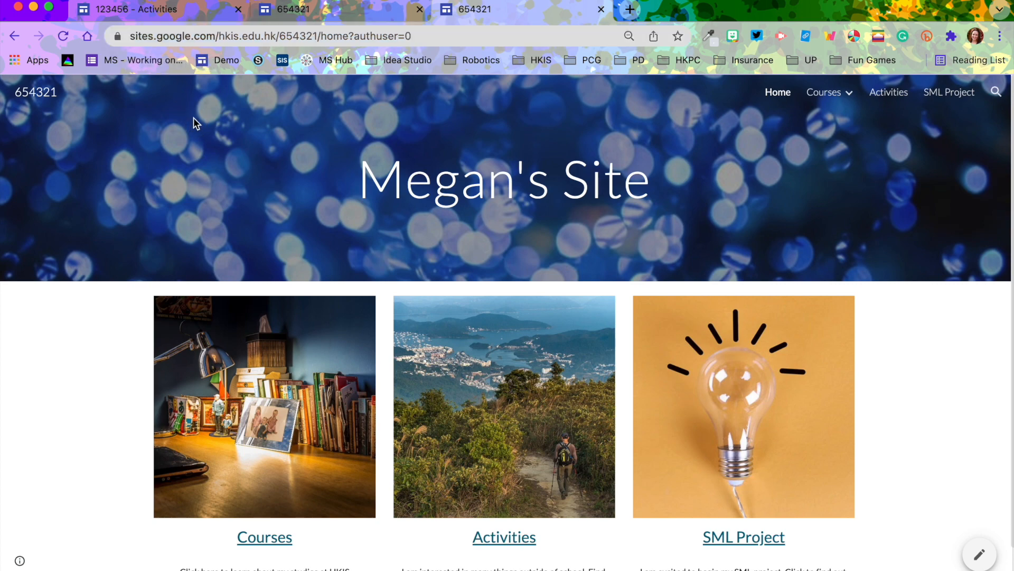